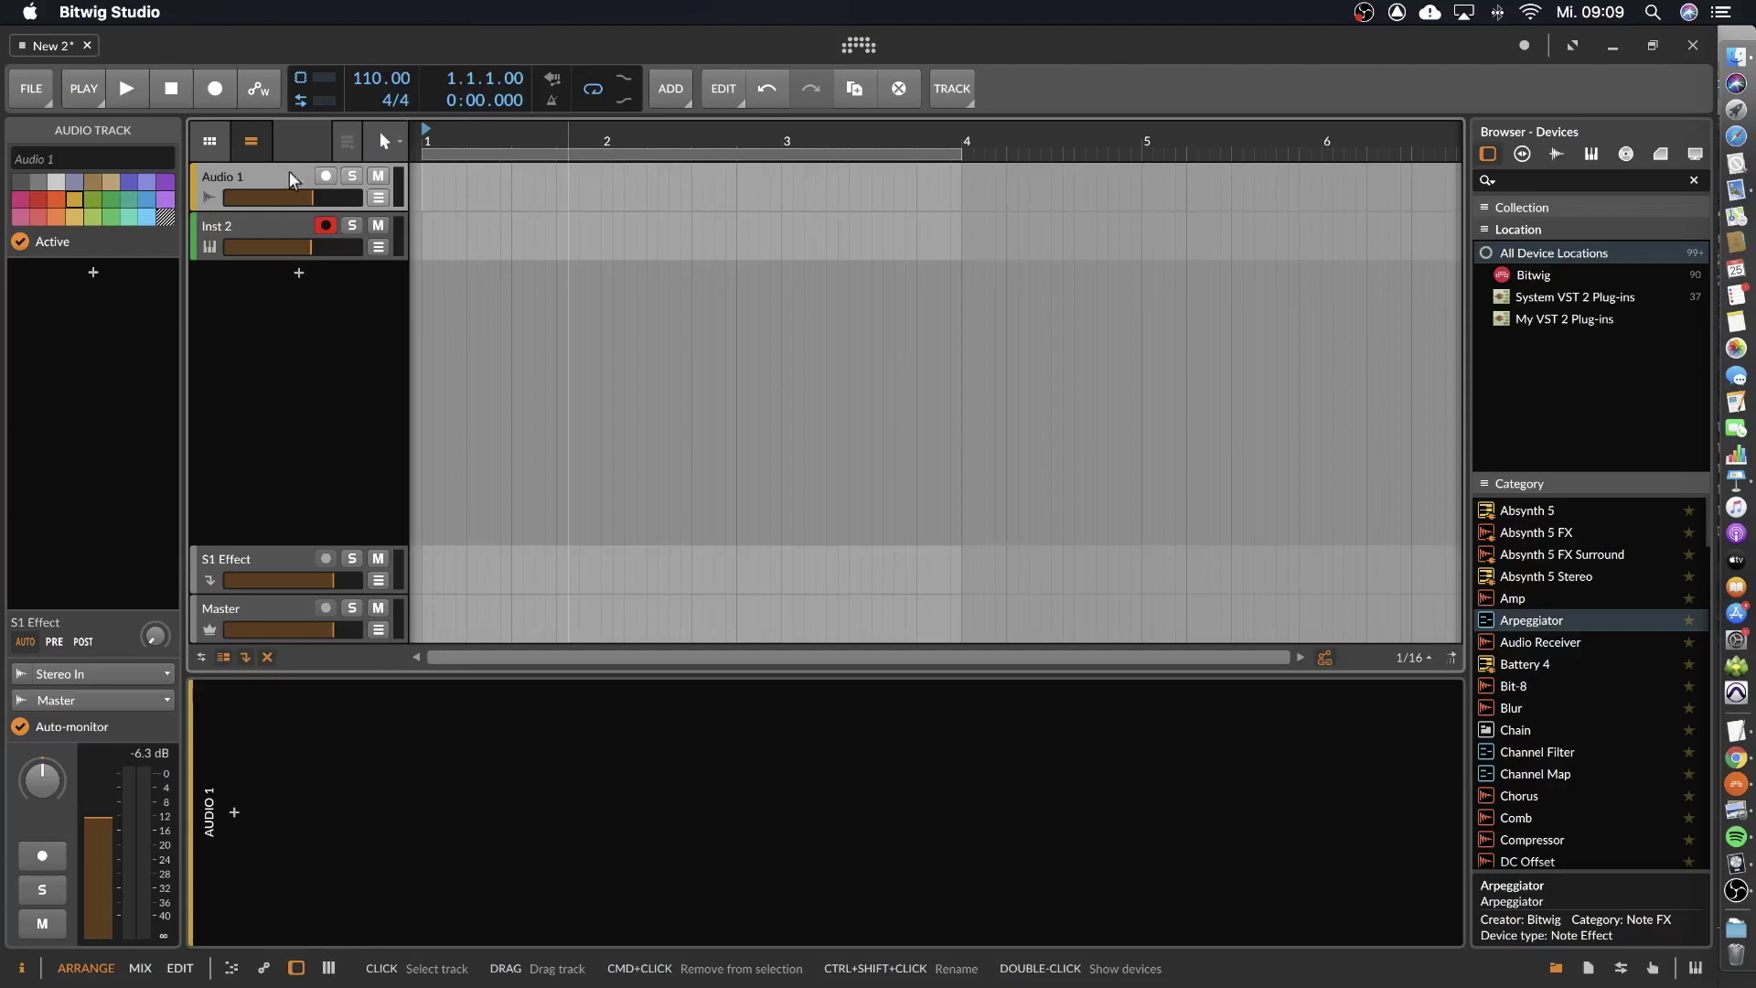
Record a short audio clip from bar 1 on the Audio 1 track and play back its beginning.
left_click(422, 212)
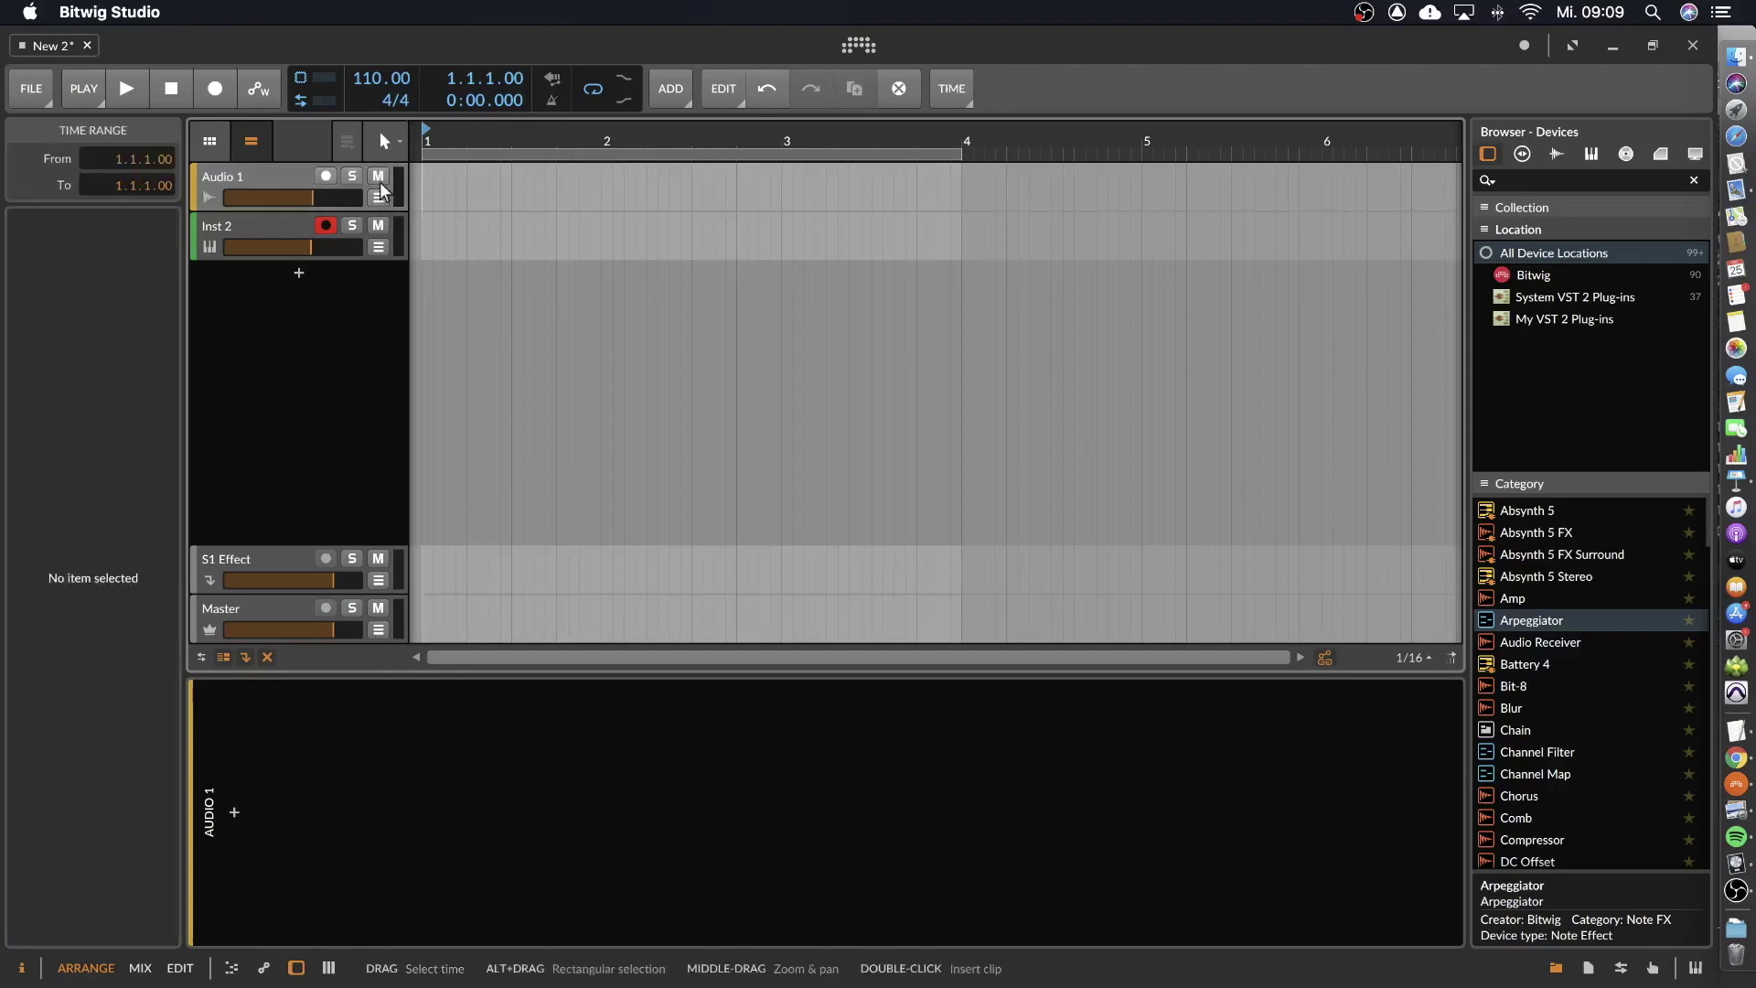
left_click(214, 89)
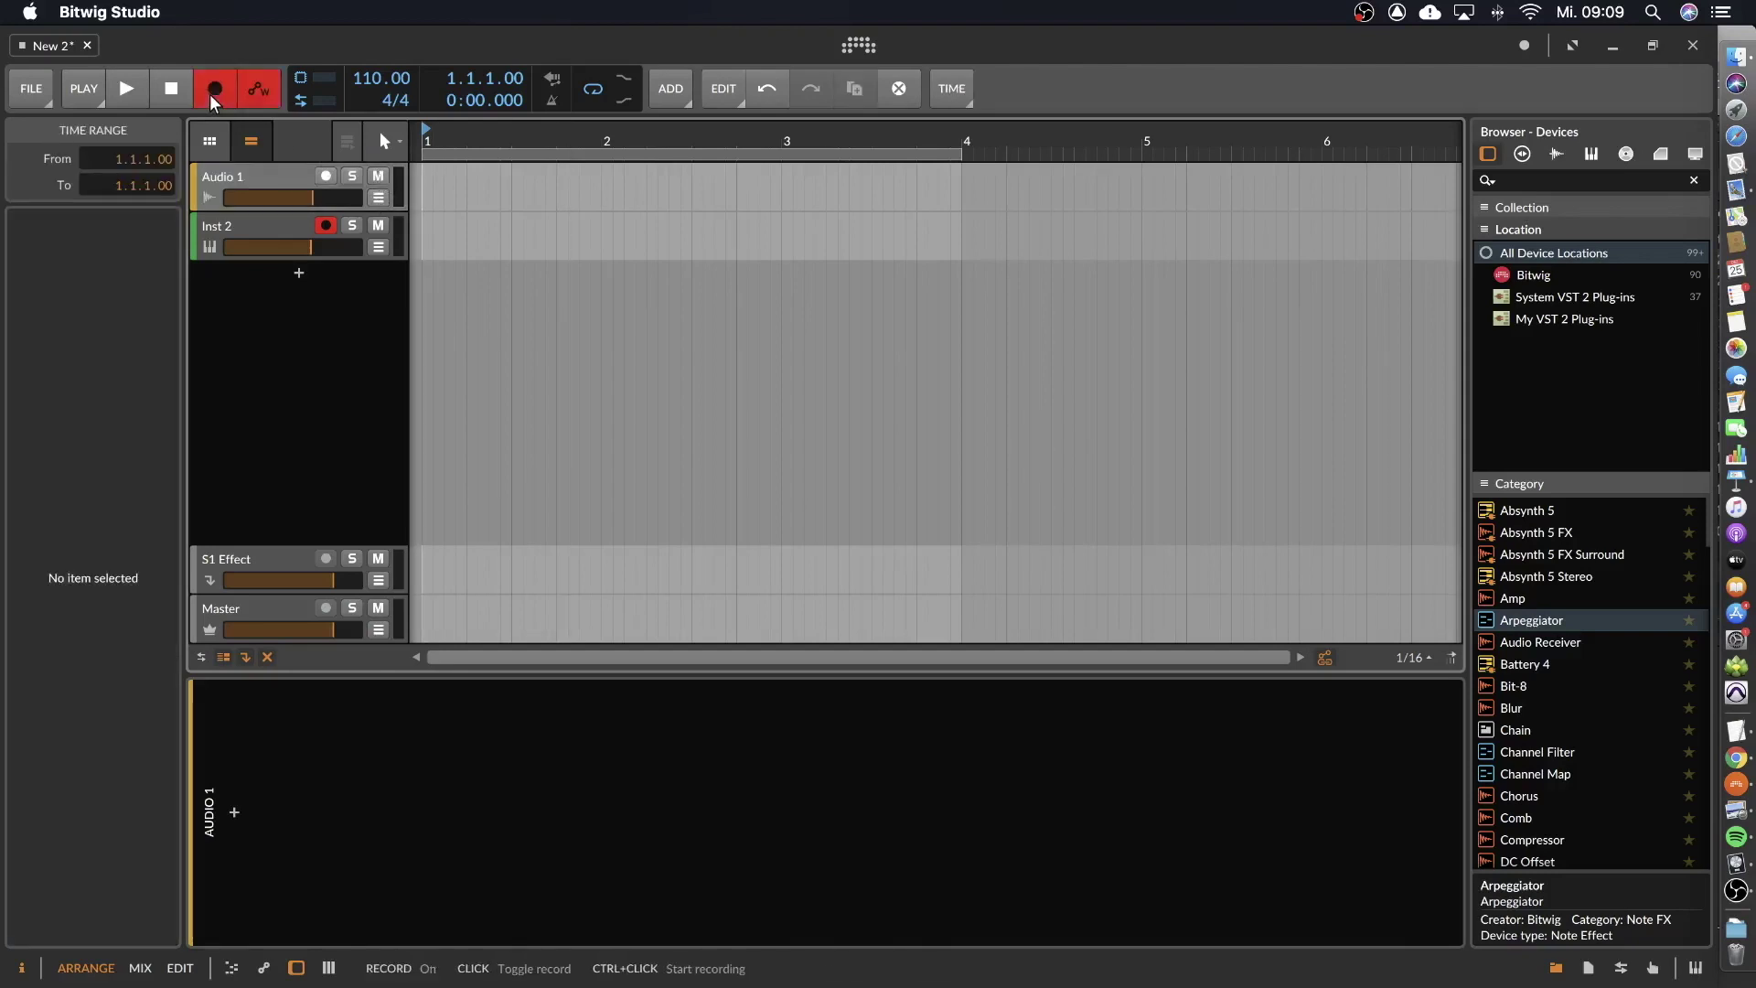
left_click(129, 88)
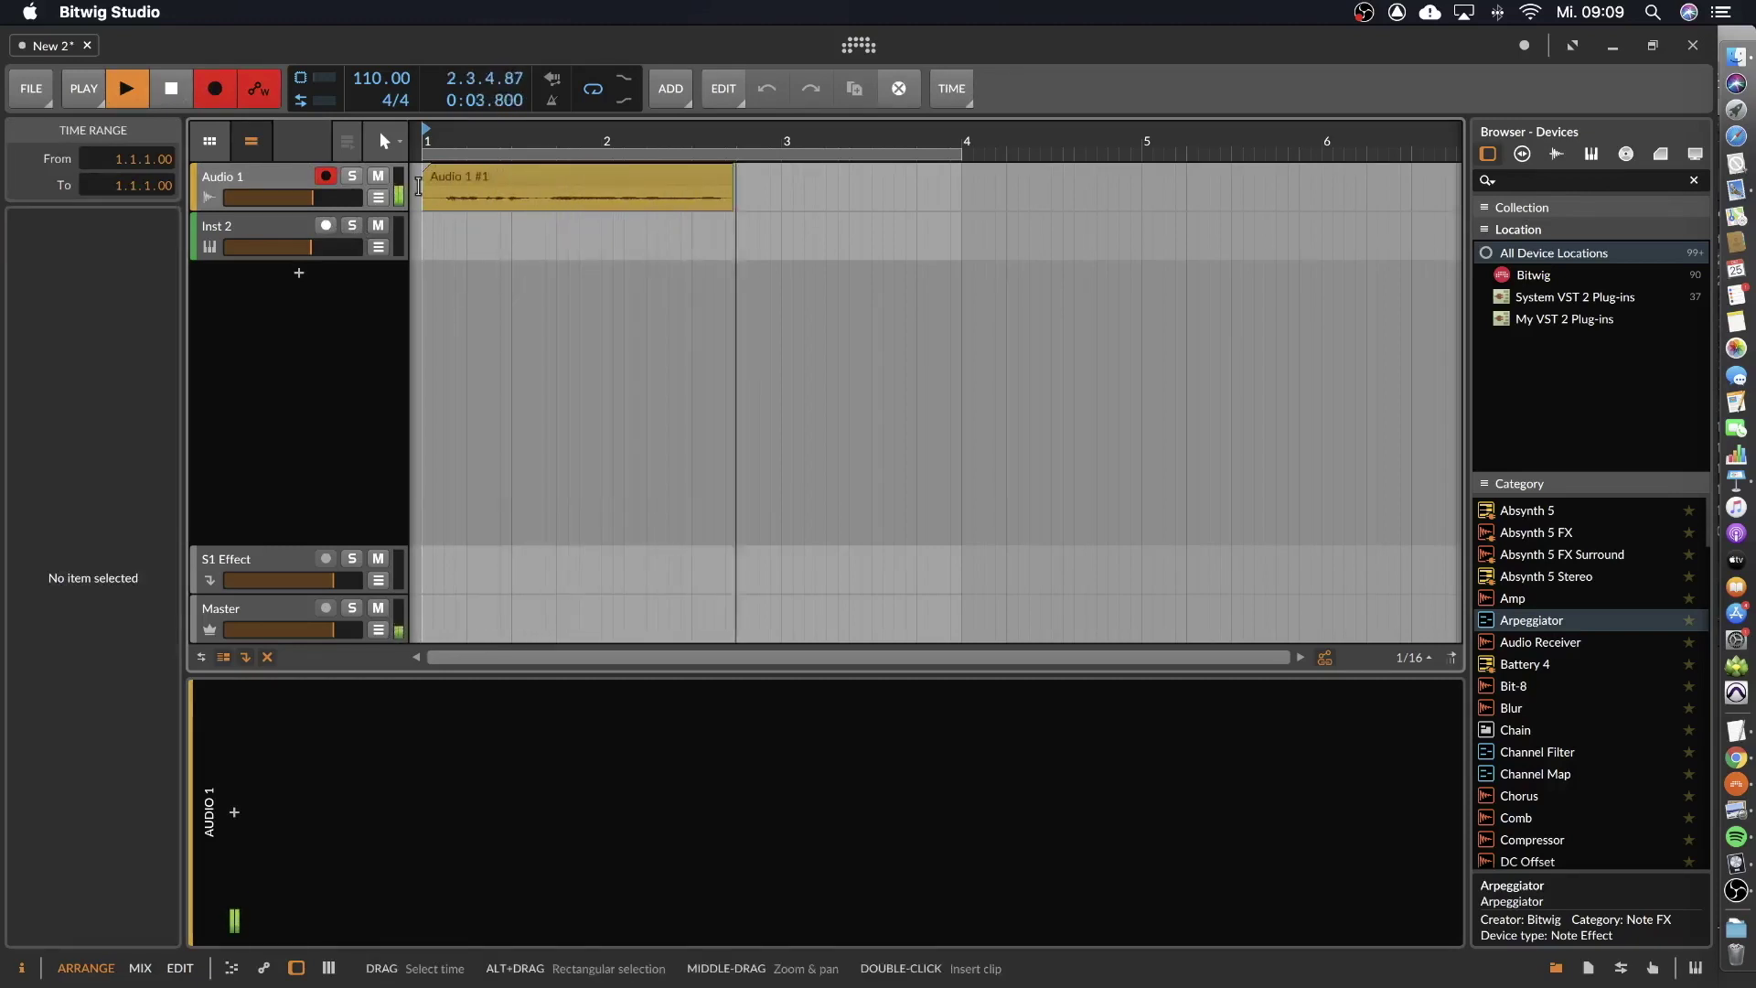
key("space")
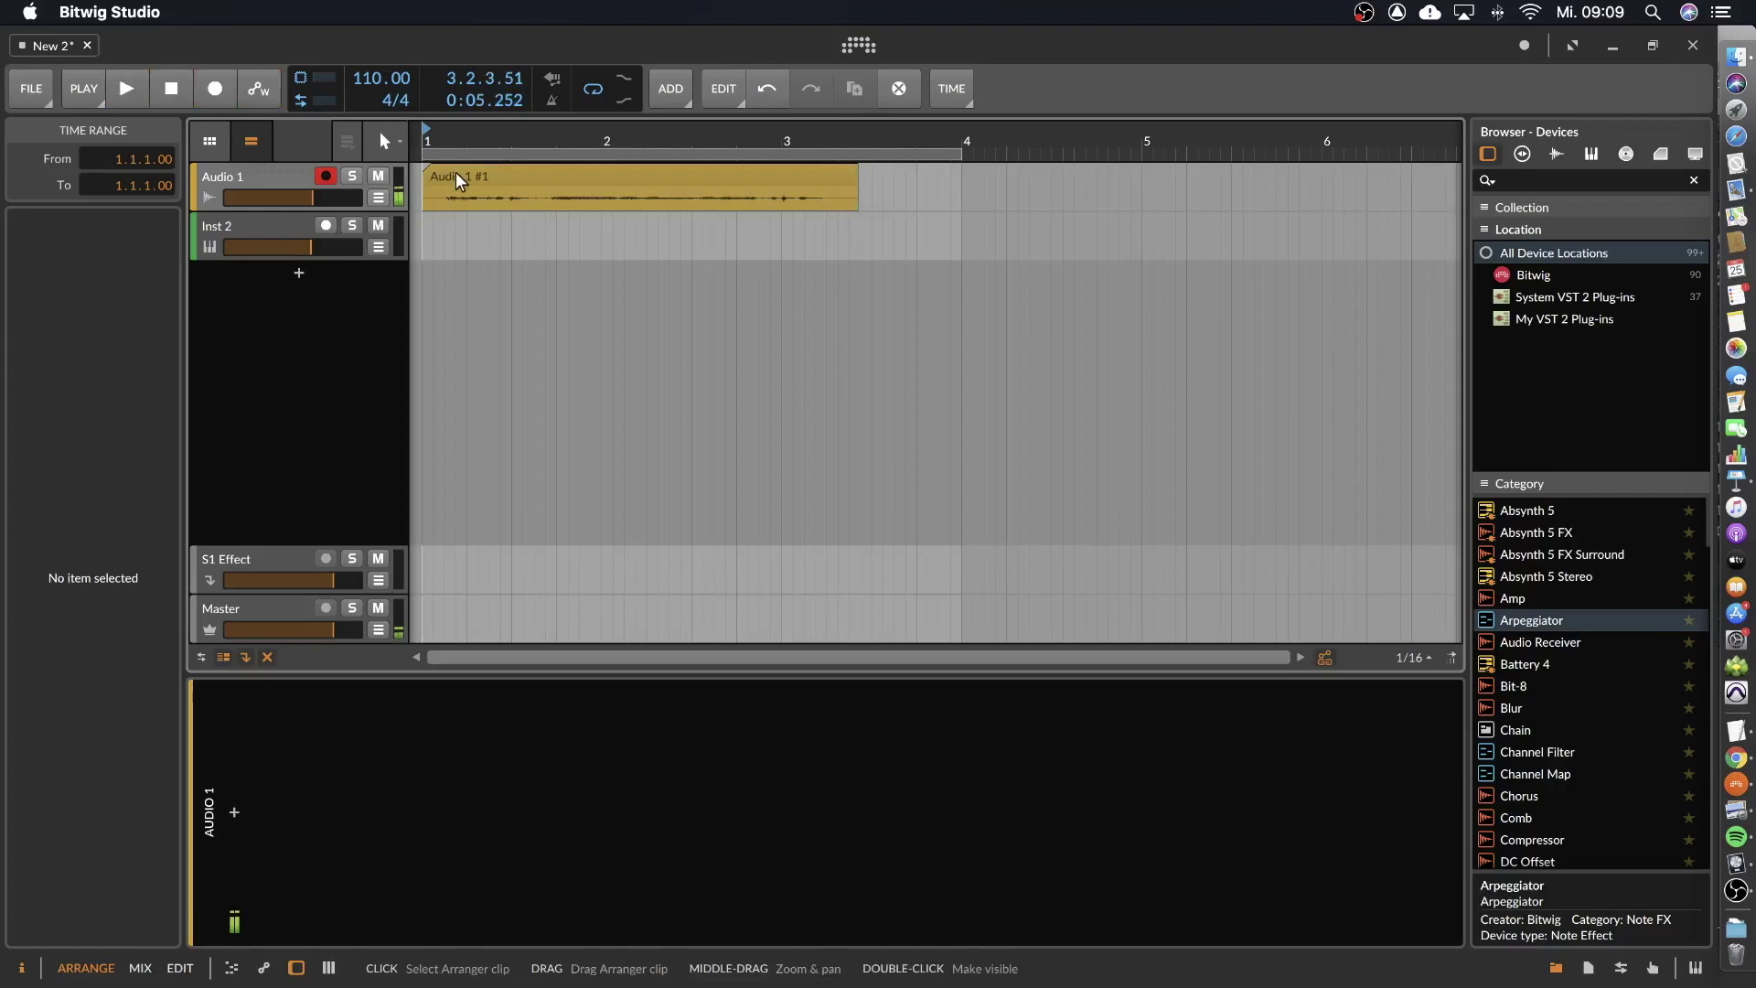
key("space")
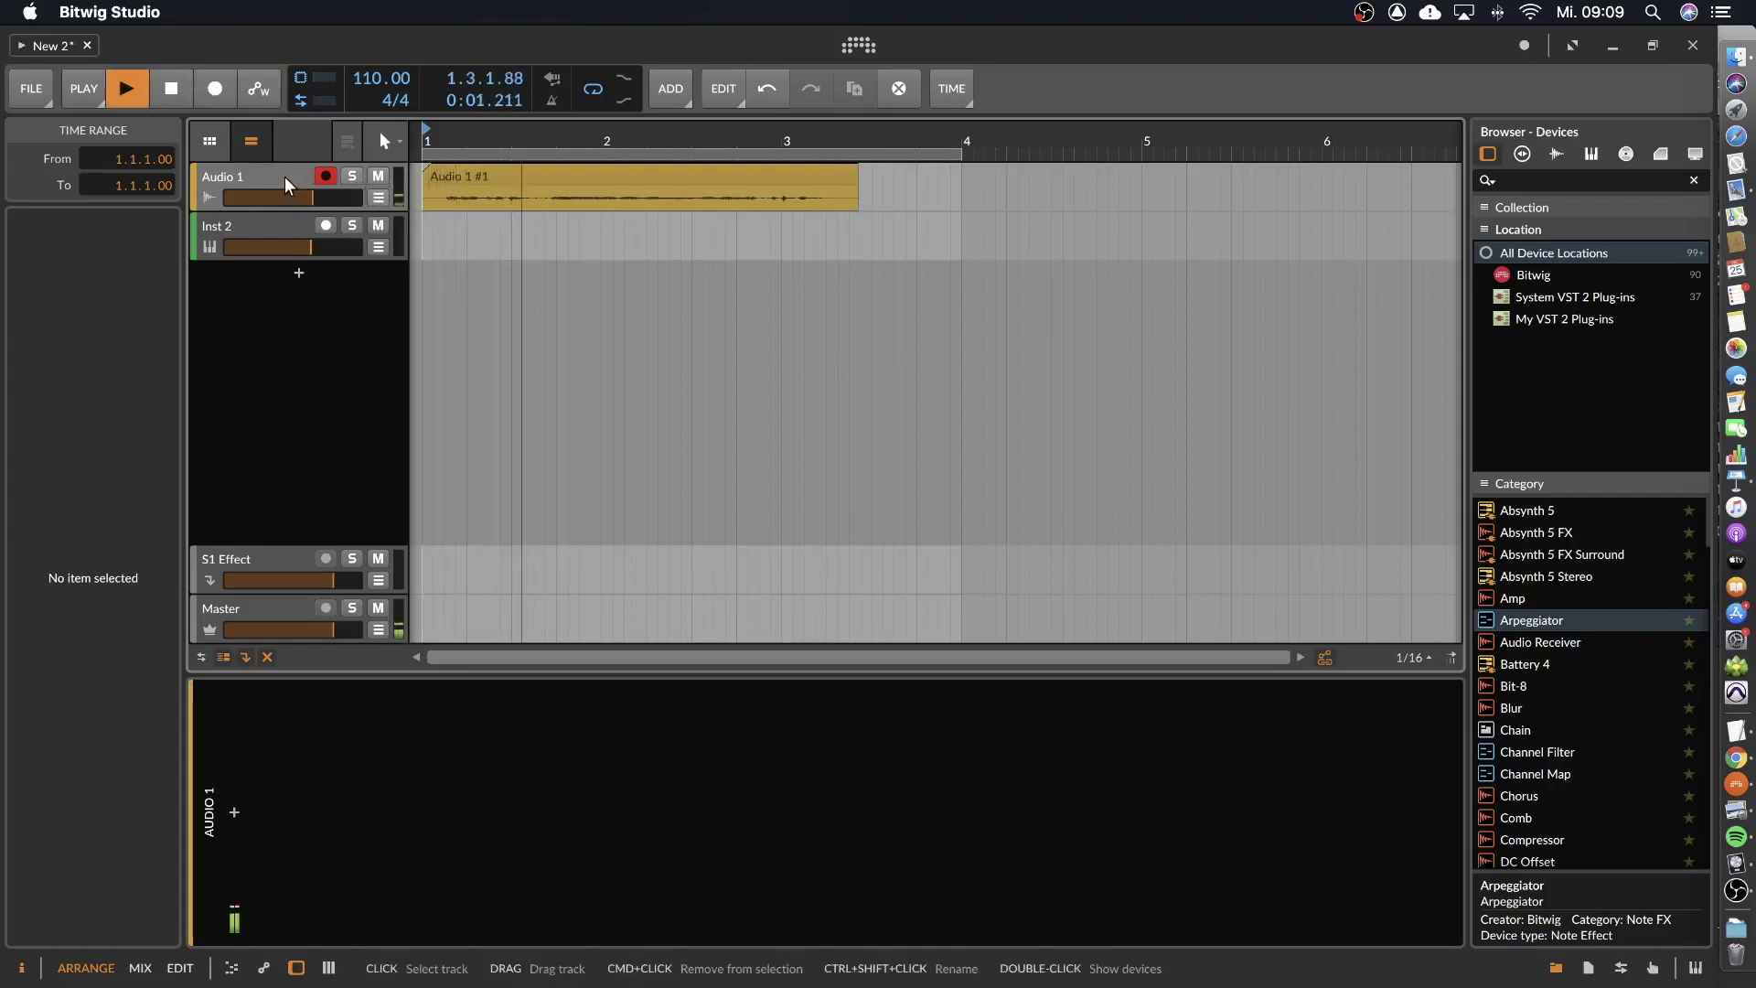
key("space")
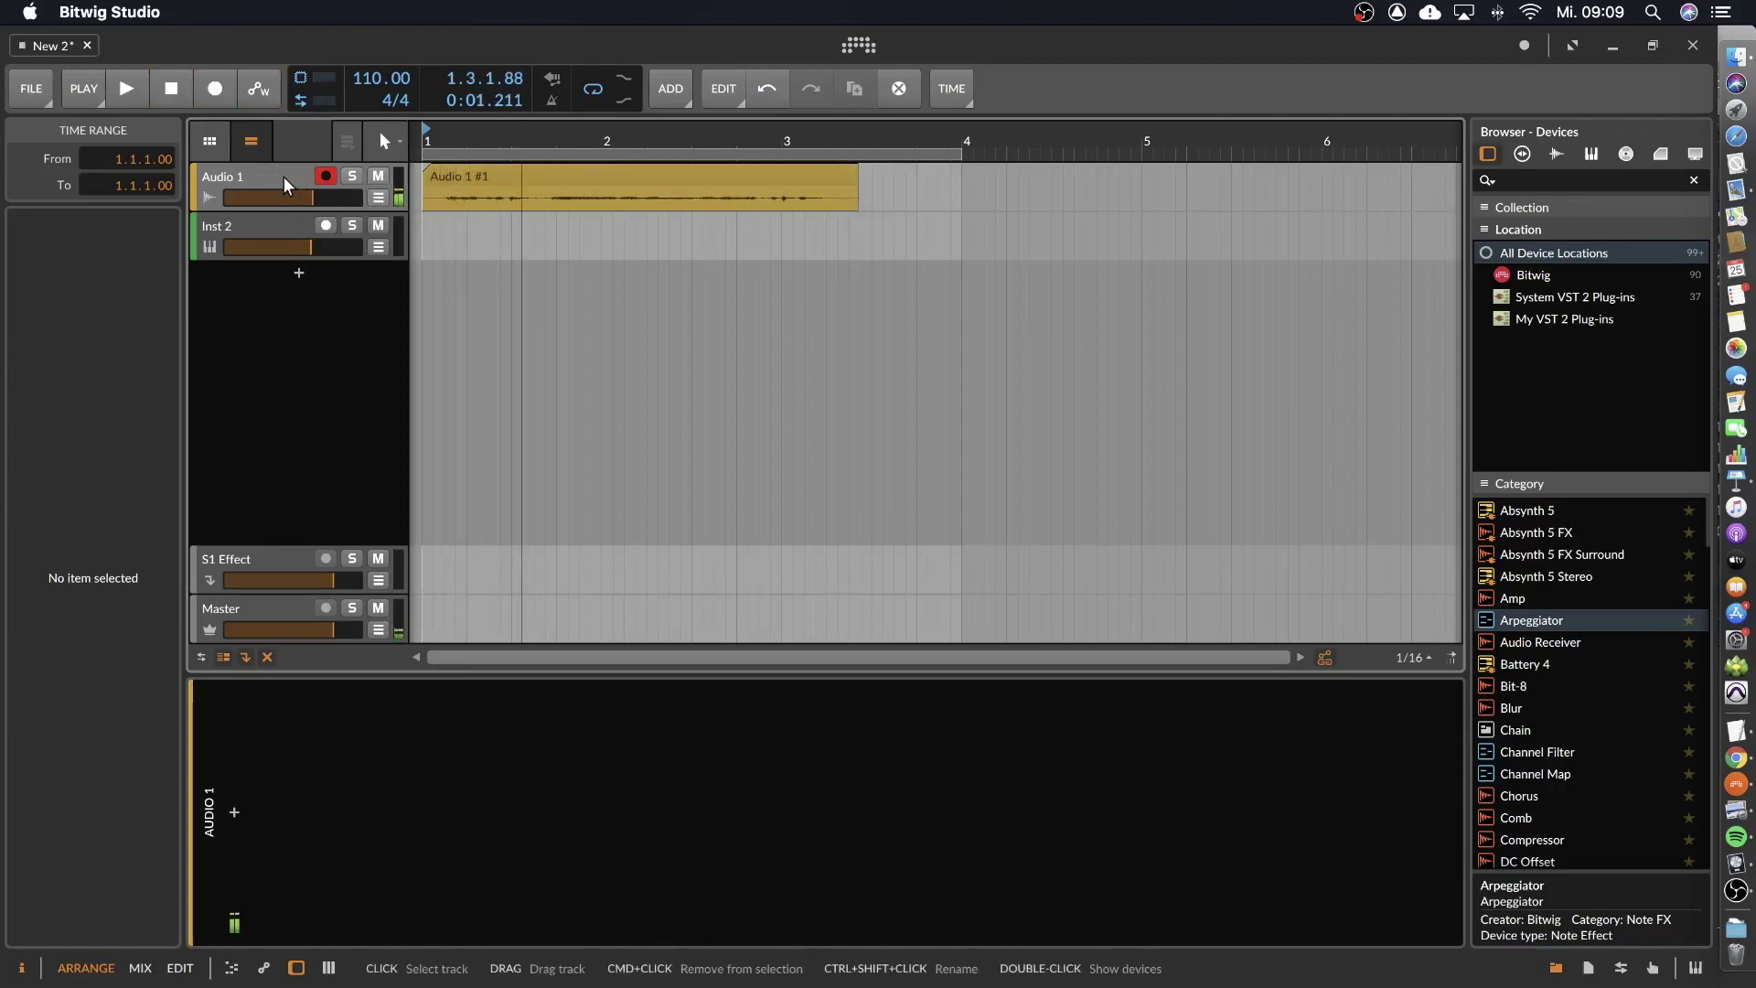
Add a Bitwig Compressor to the Audio 1 track's device chain.
left_click(283, 178)
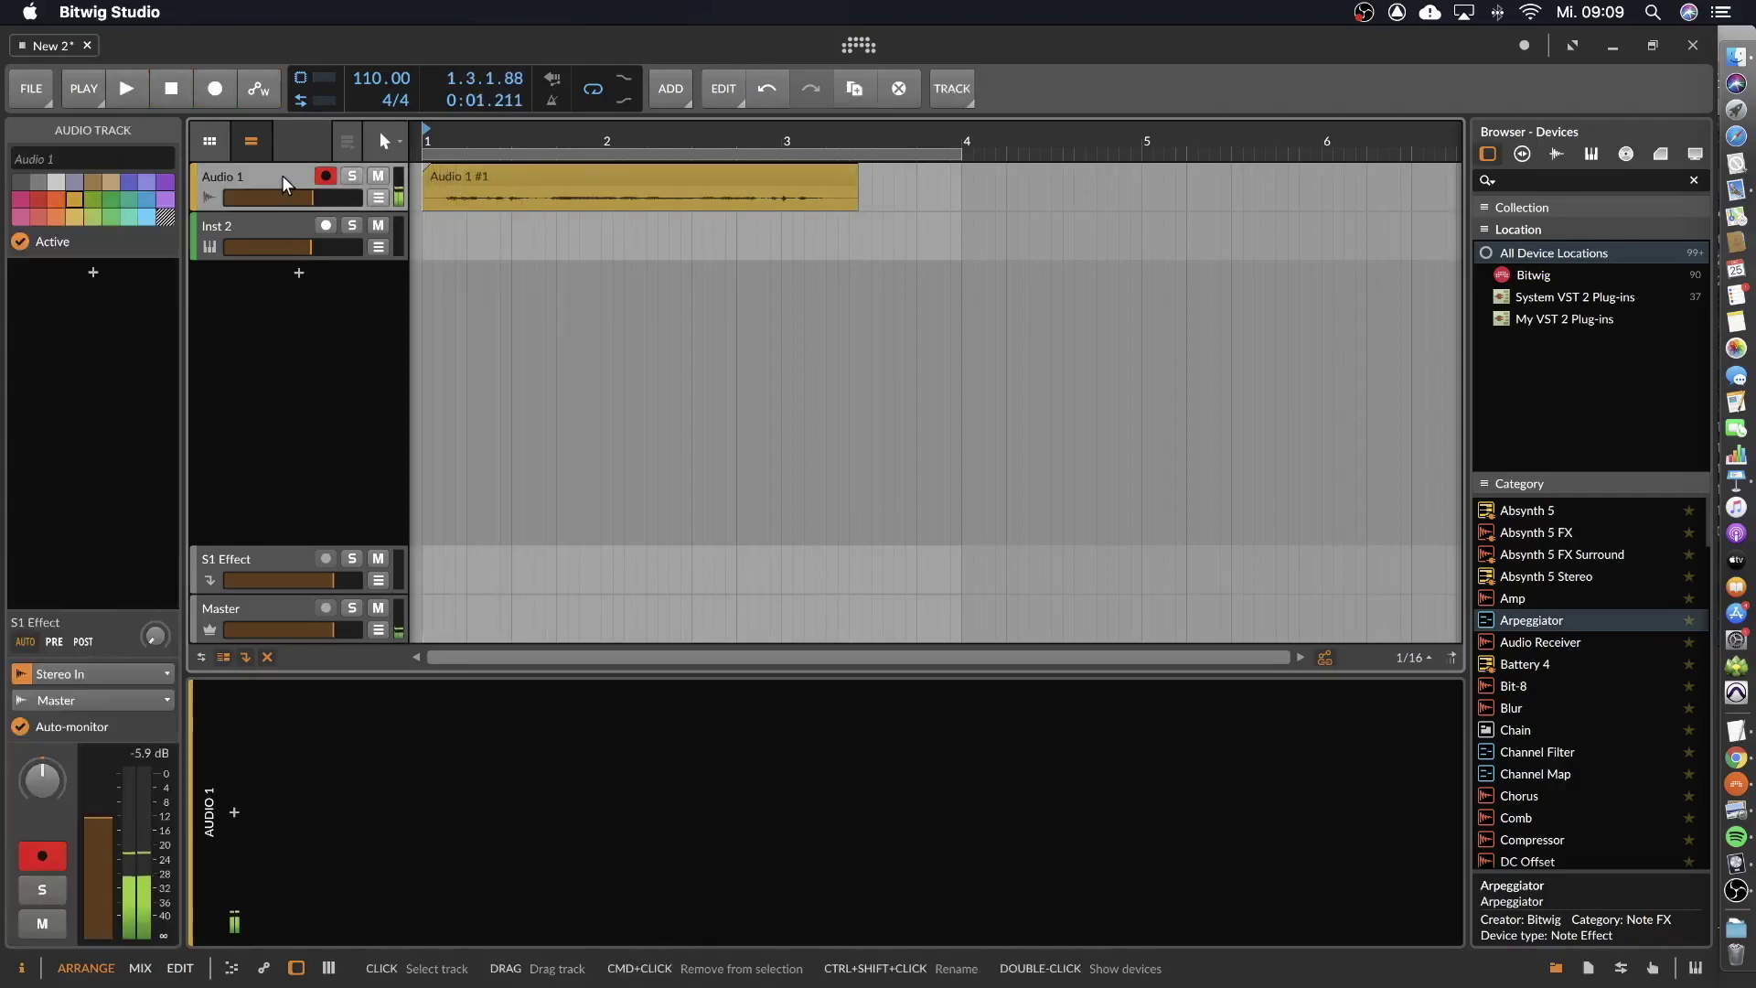
left_click(234, 812)
type("com")
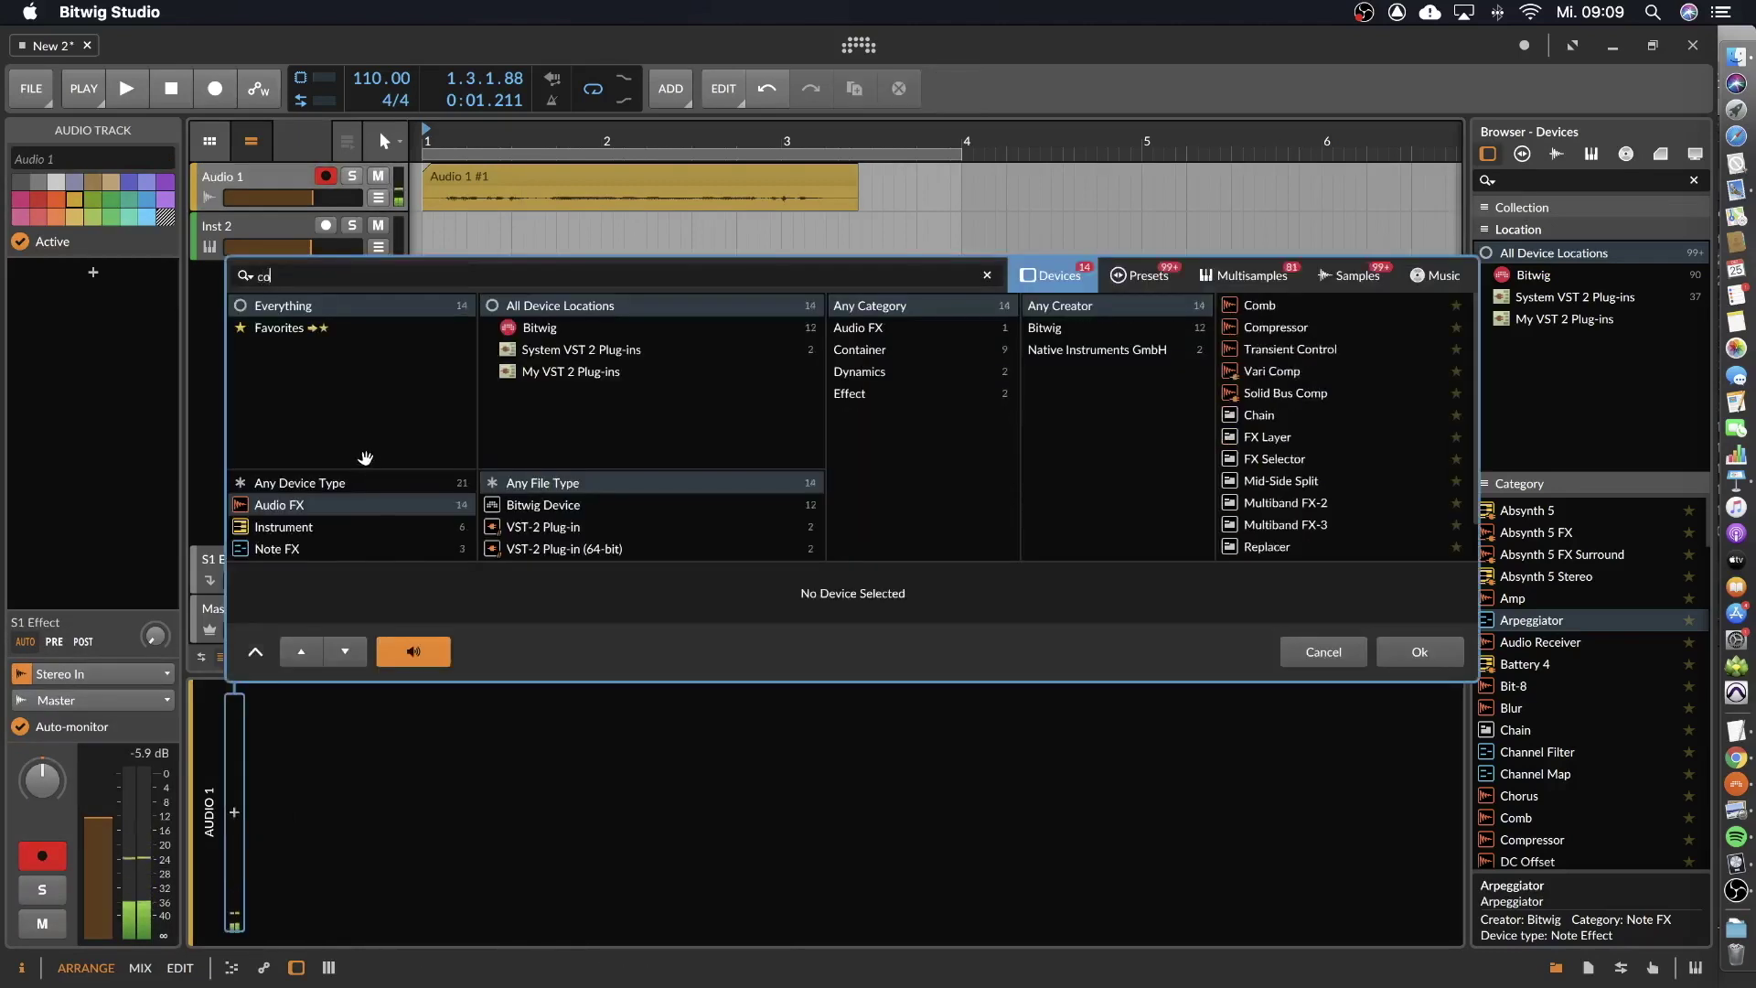
left_click(1267, 328)
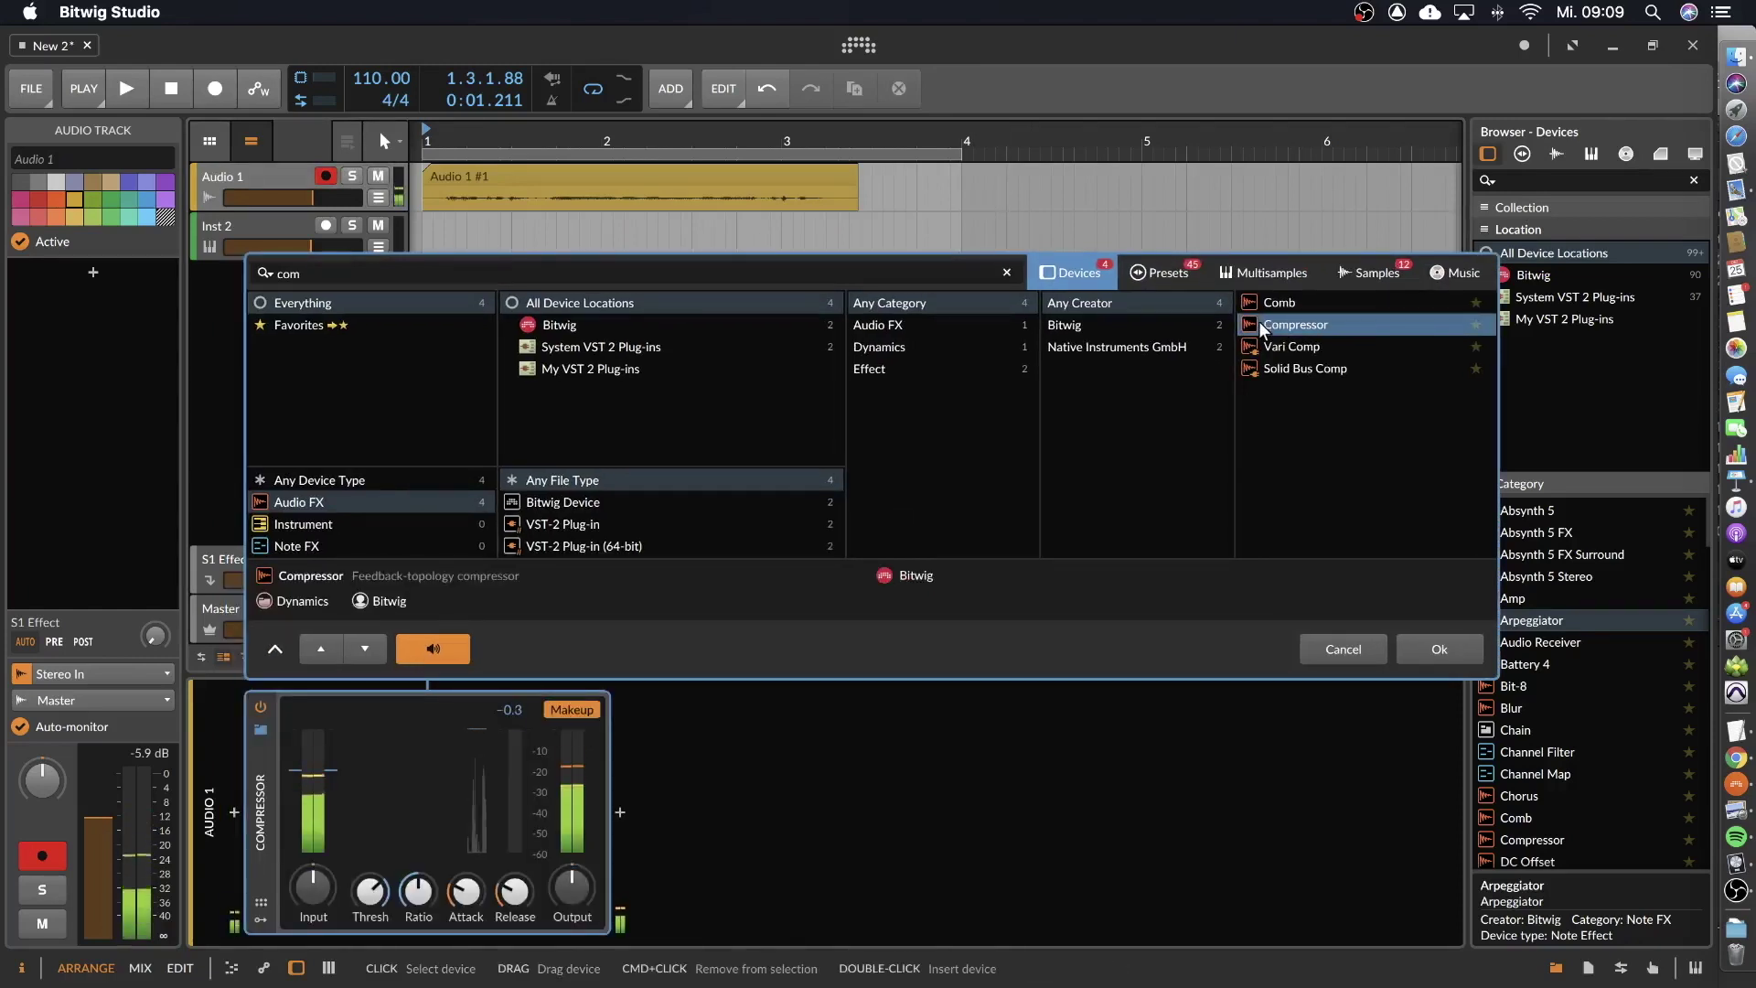
double_click(1271, 326)
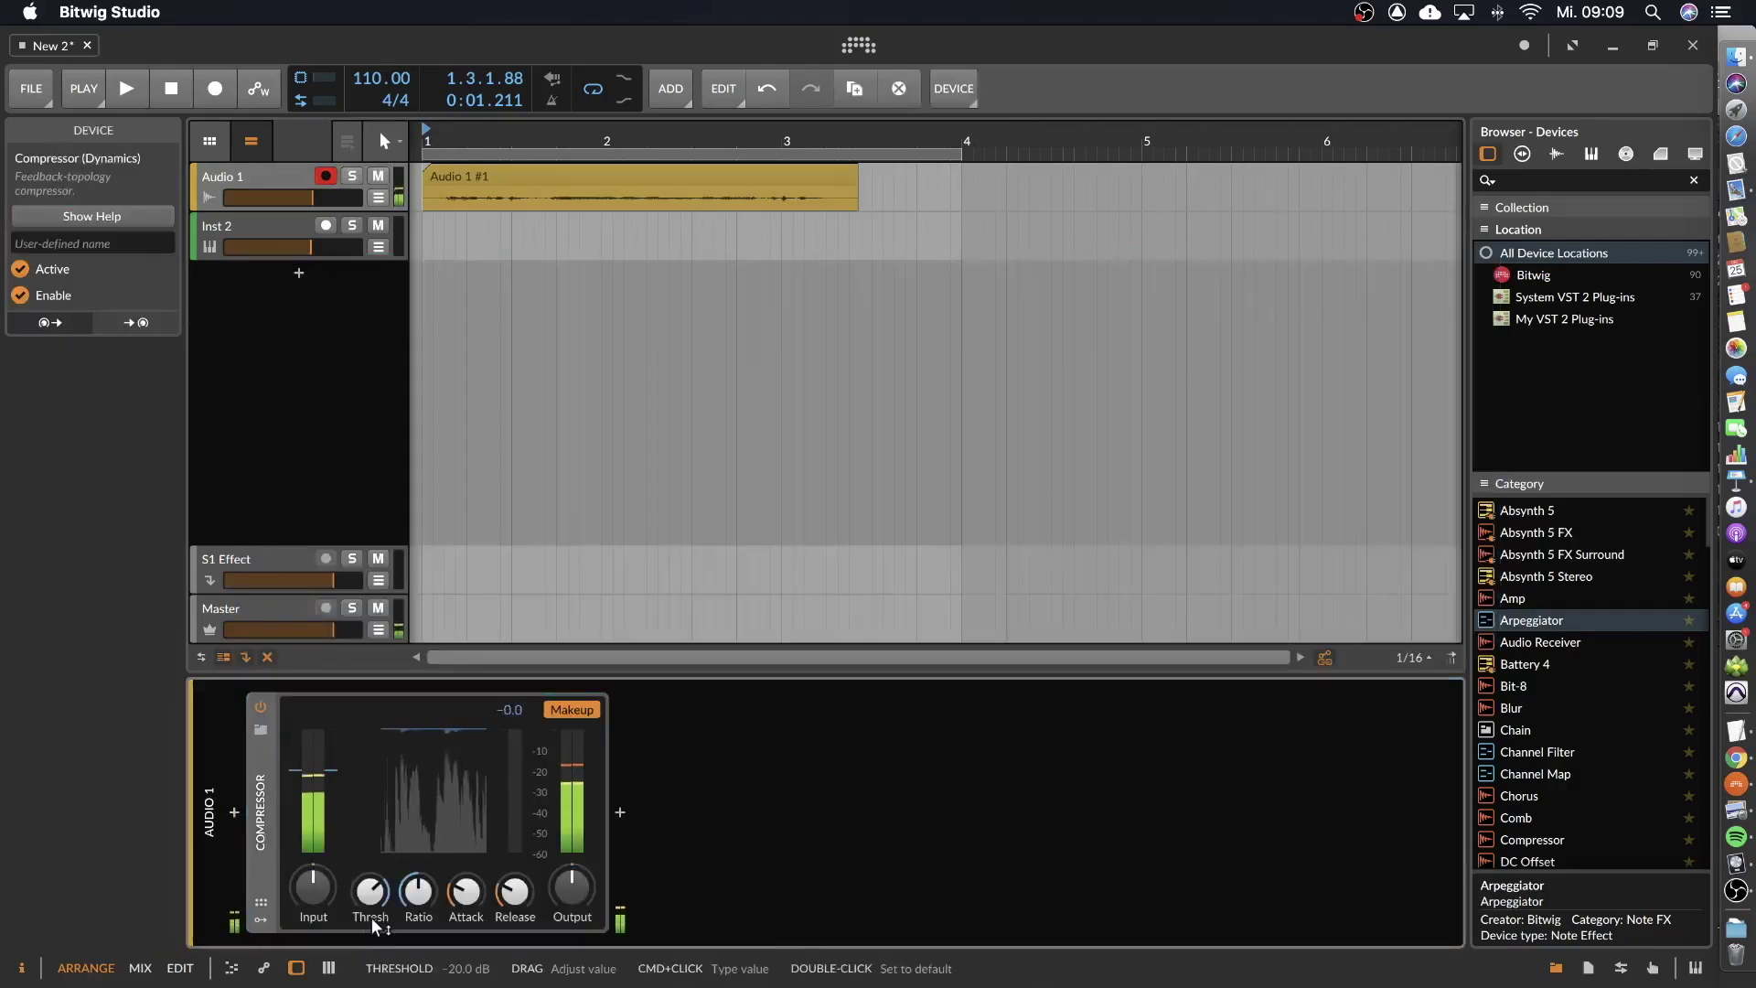
While playing the clip, lower the Compressor's threshold, raise its input and output gain, and set the ratio to about 3.08:1.
key("space")
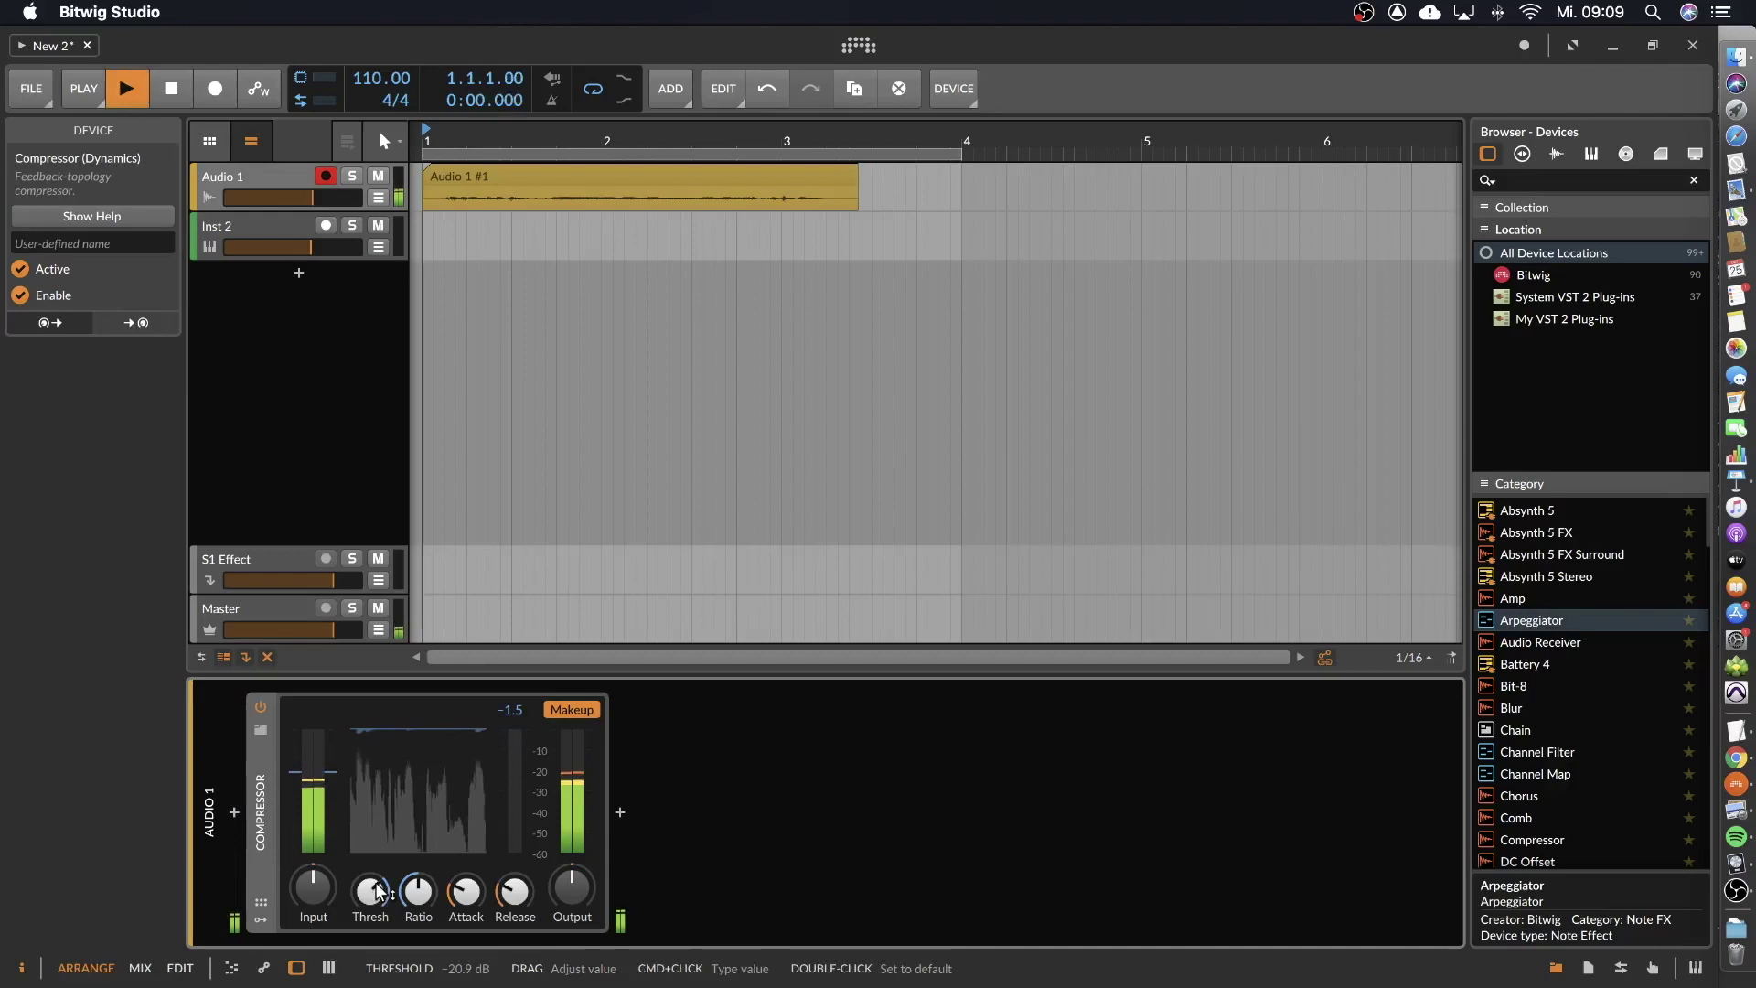
left_click_drag(370, 890, 371, 901)
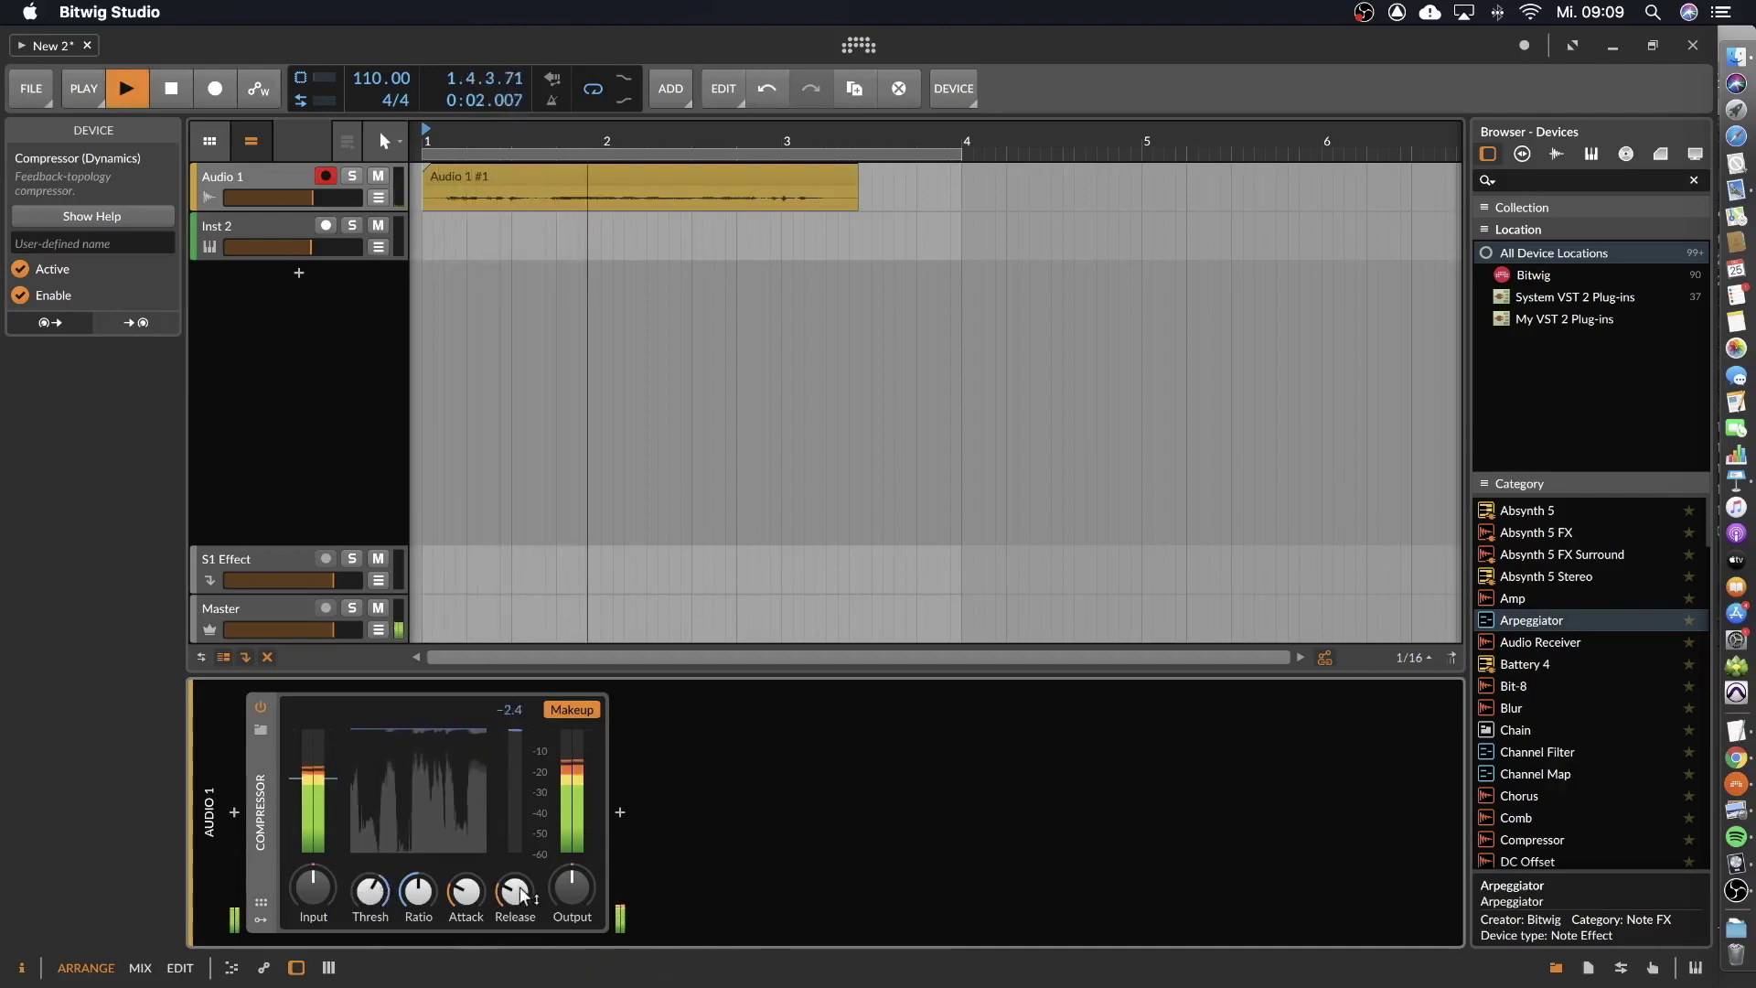
left_click_drag(573, 887, 572, 869)
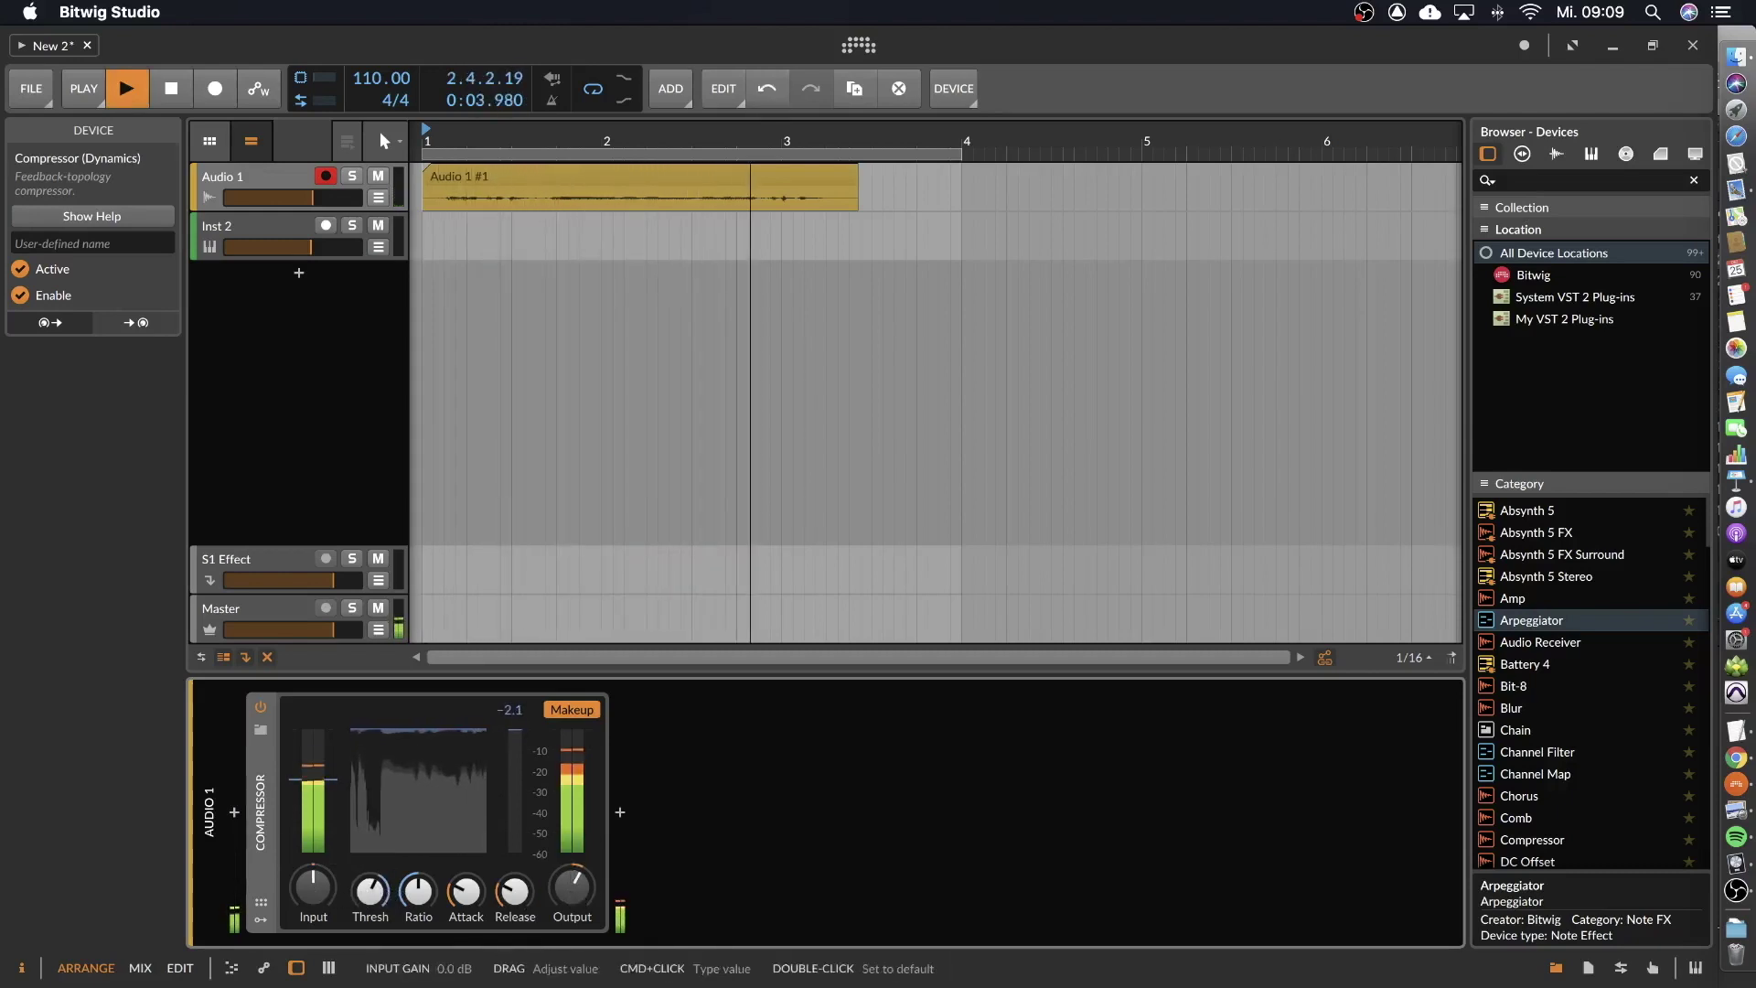
left_click_drag(371, 890, 418, 881)
key("space")
key("space")
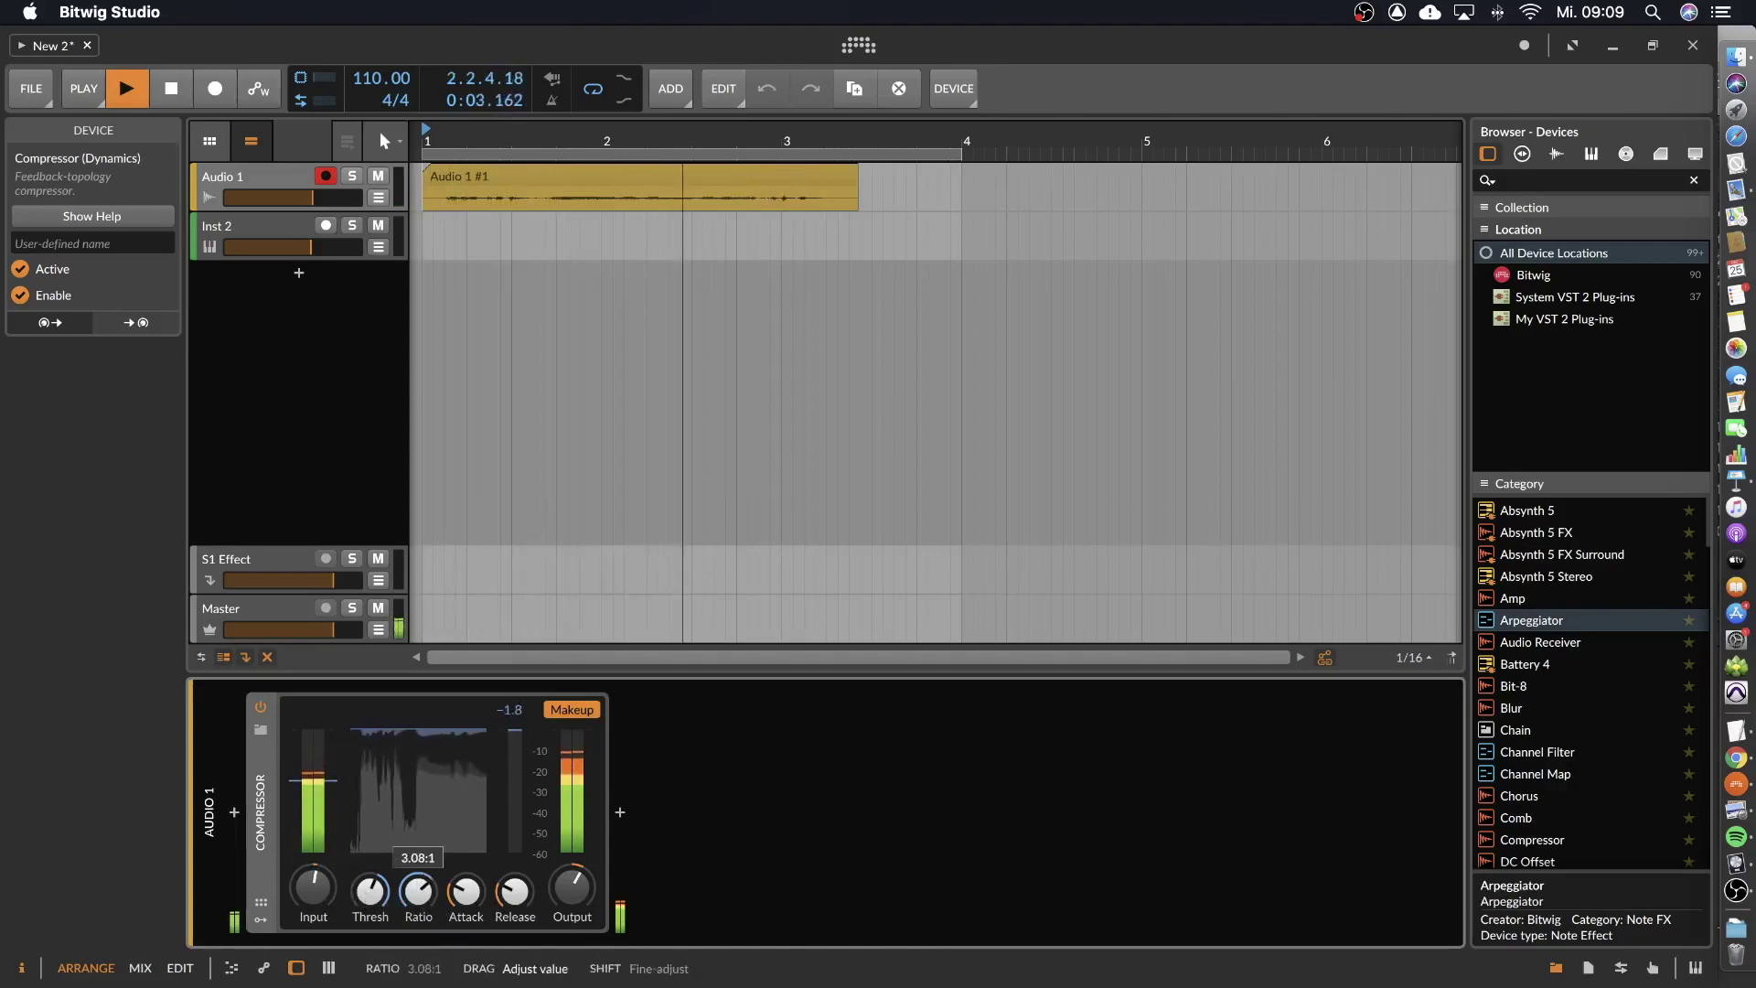
key("space")
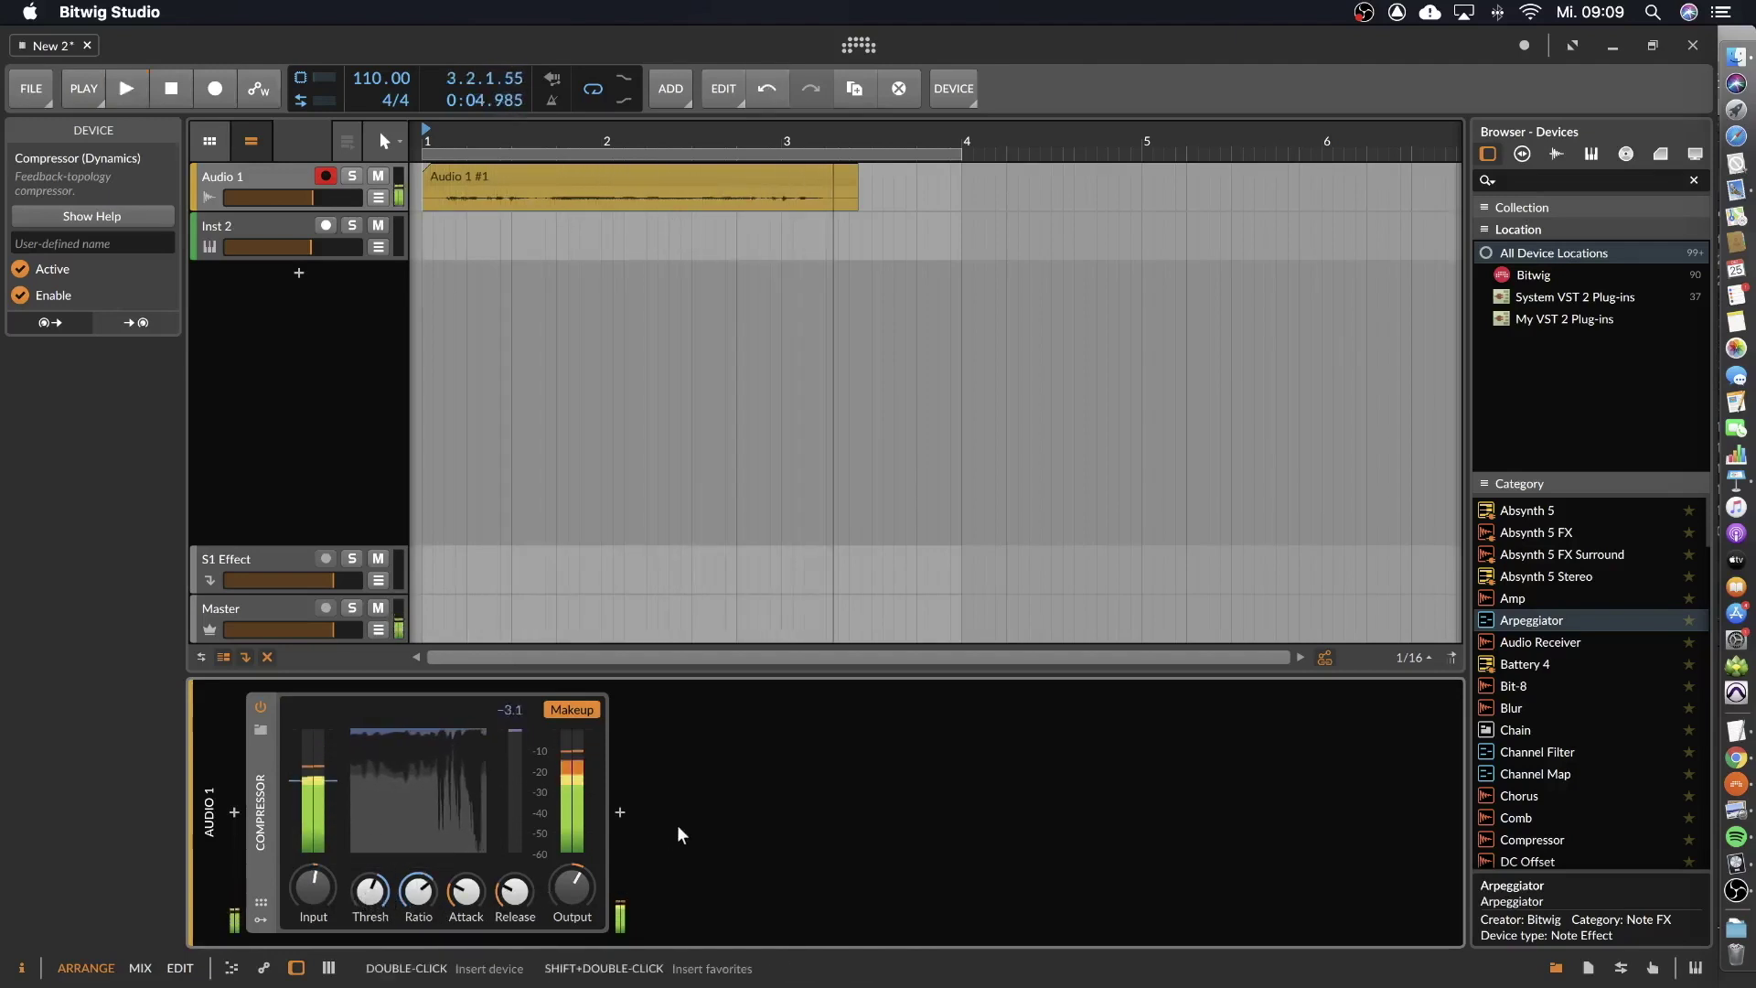
Mute and record-disarm the Audio 1 track, and set the Inst 2 track's insertion point to bar 1.
left_click(252, 182)
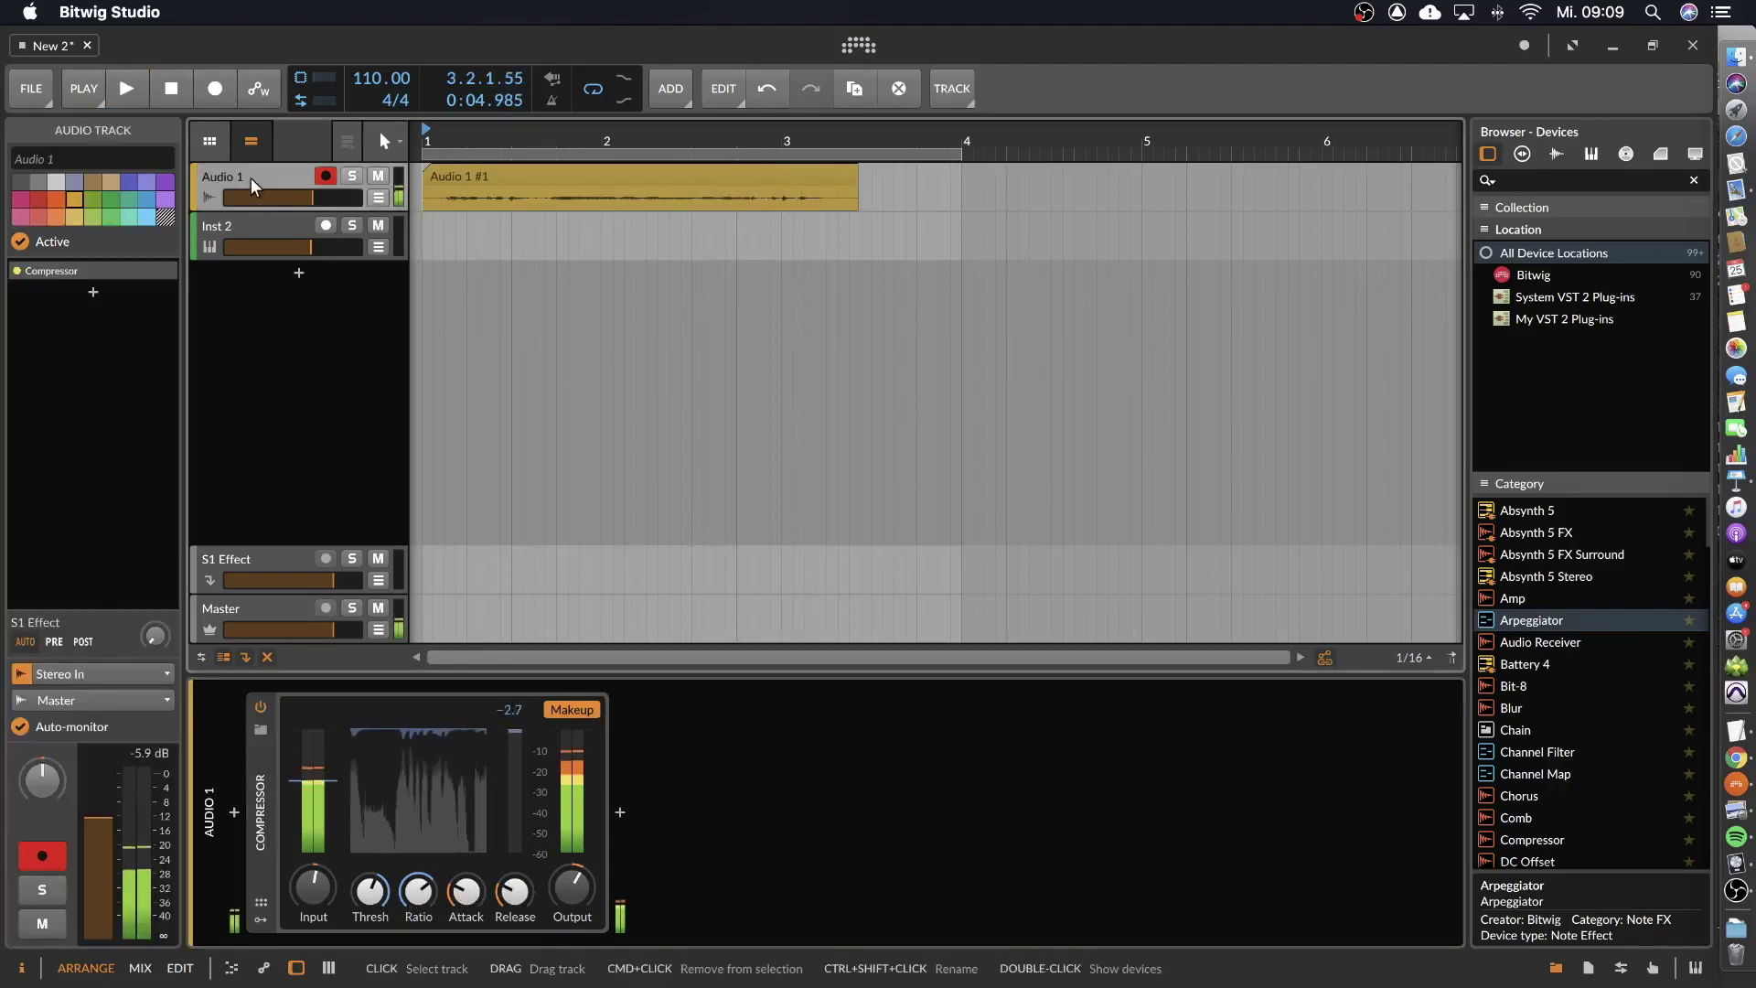
left_click(377, 176)
left_click(255, 228)
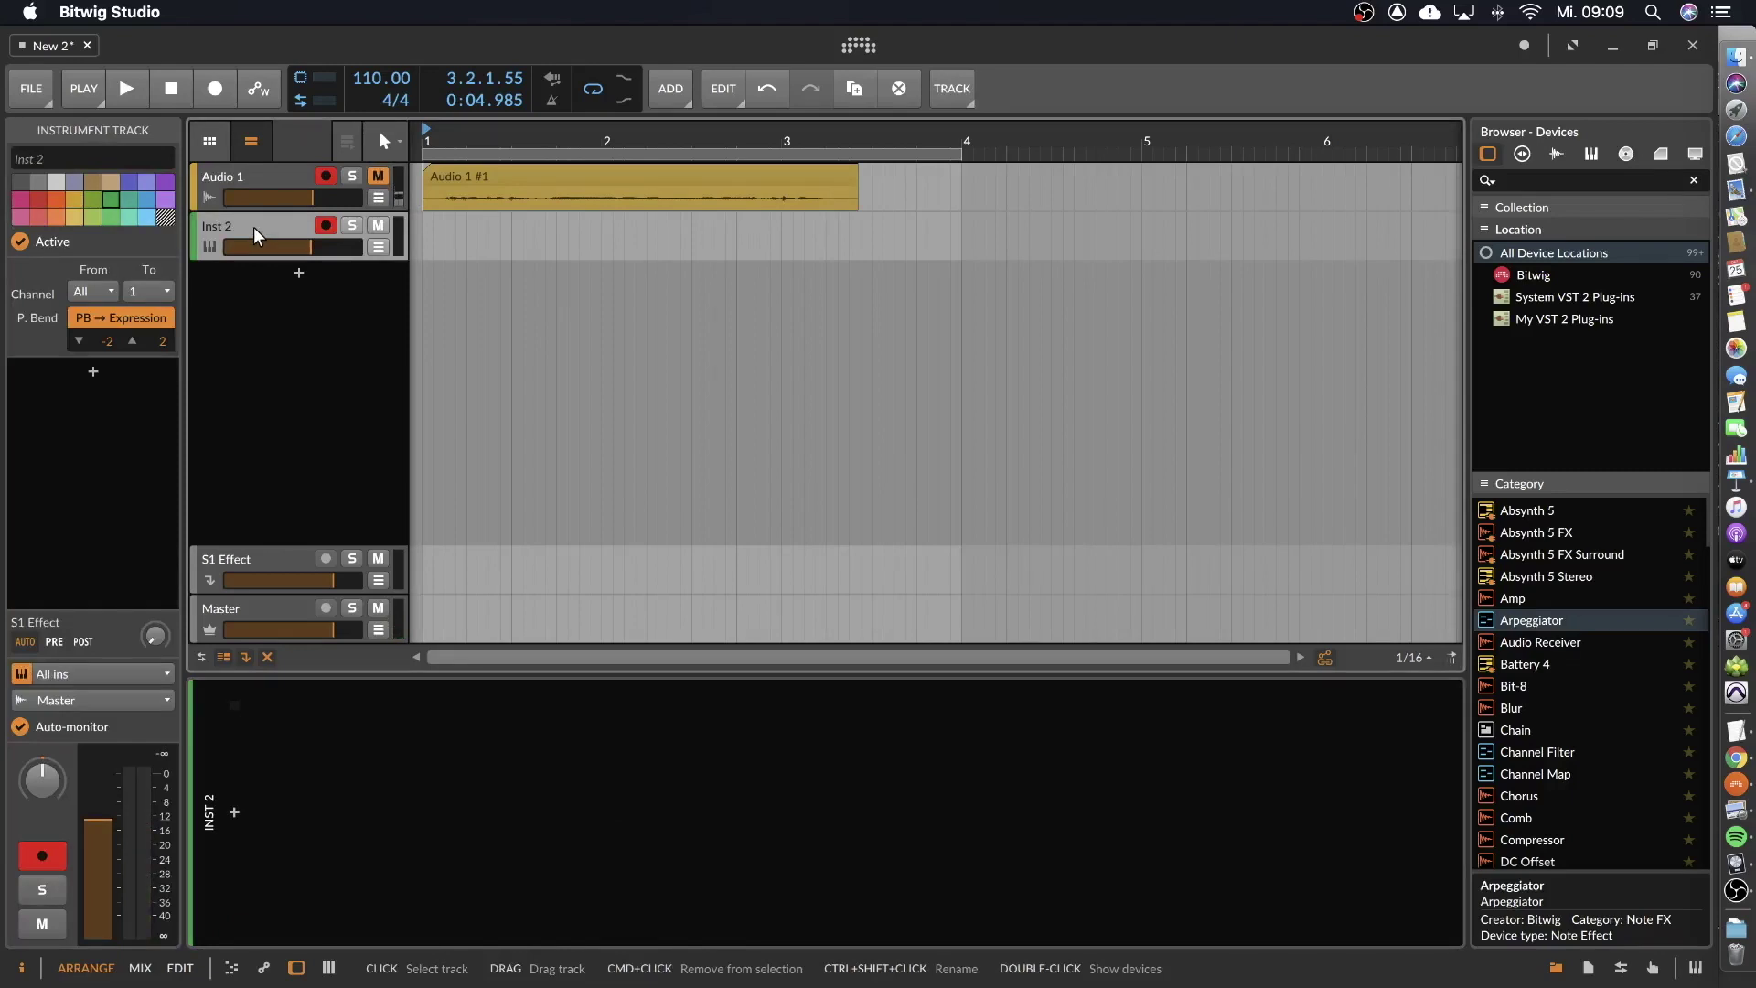
left_click(327, 175)
left_click(439, 234)
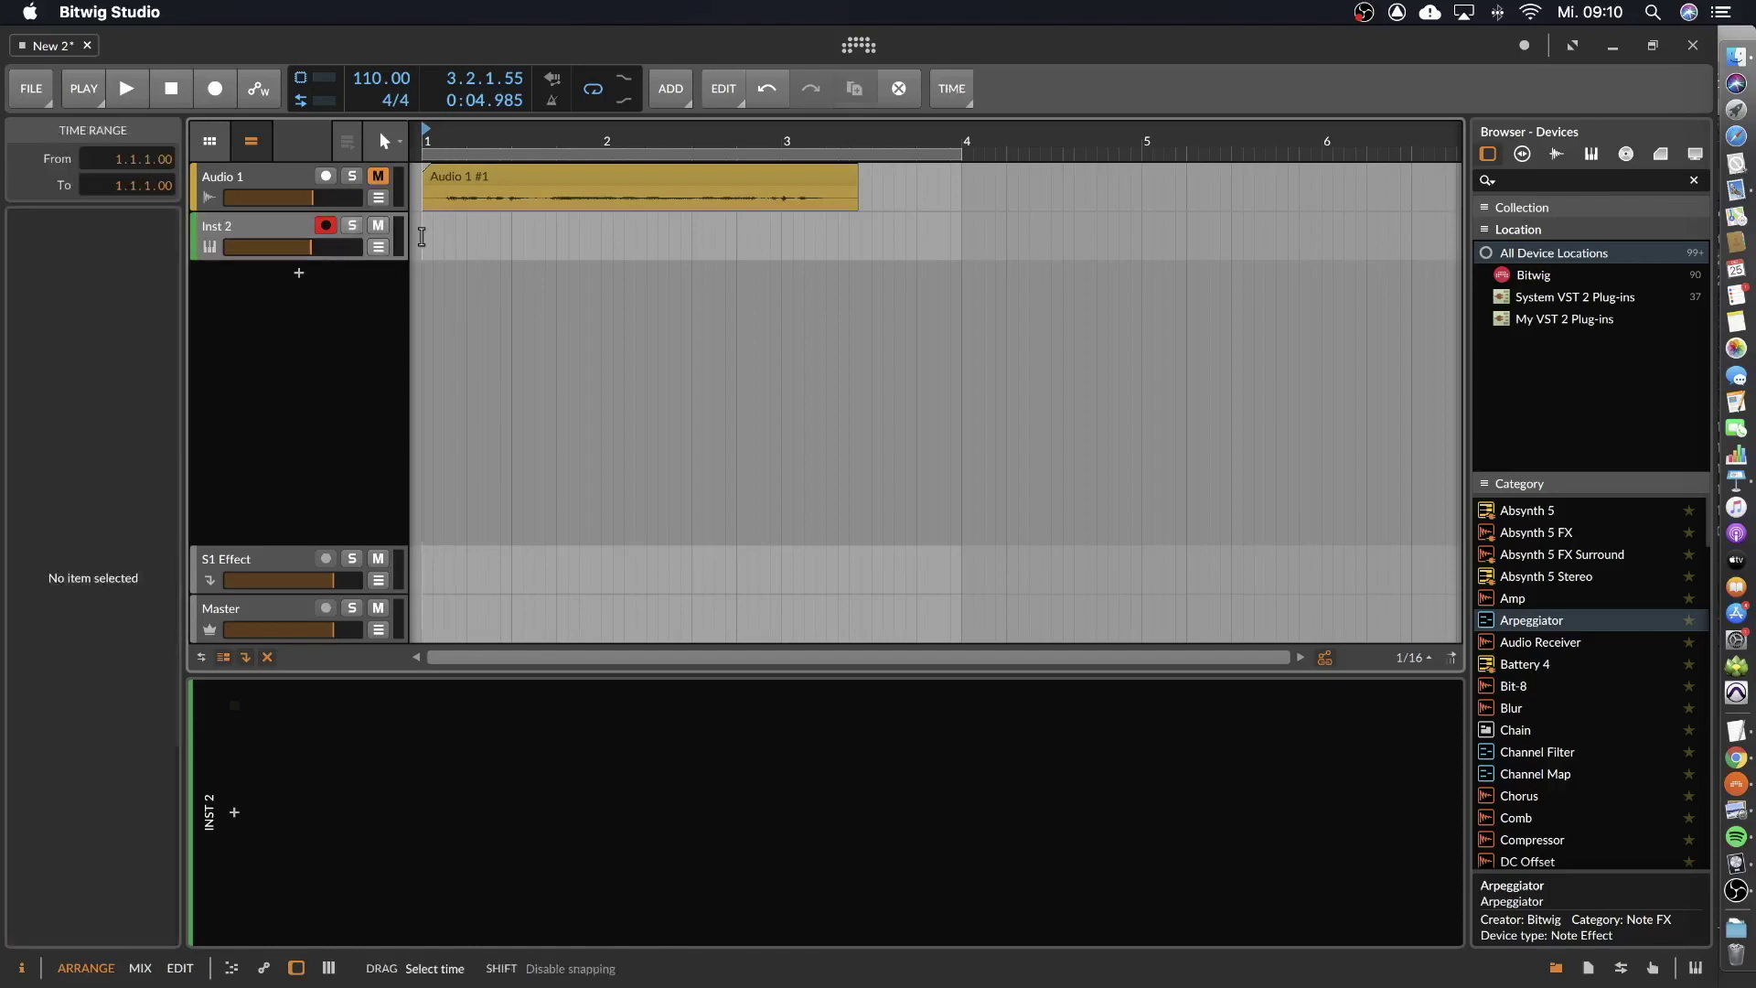
Search the presets for "brass" and load the Brasstard preset on the Inst 2 track.
left_click(235, 811)
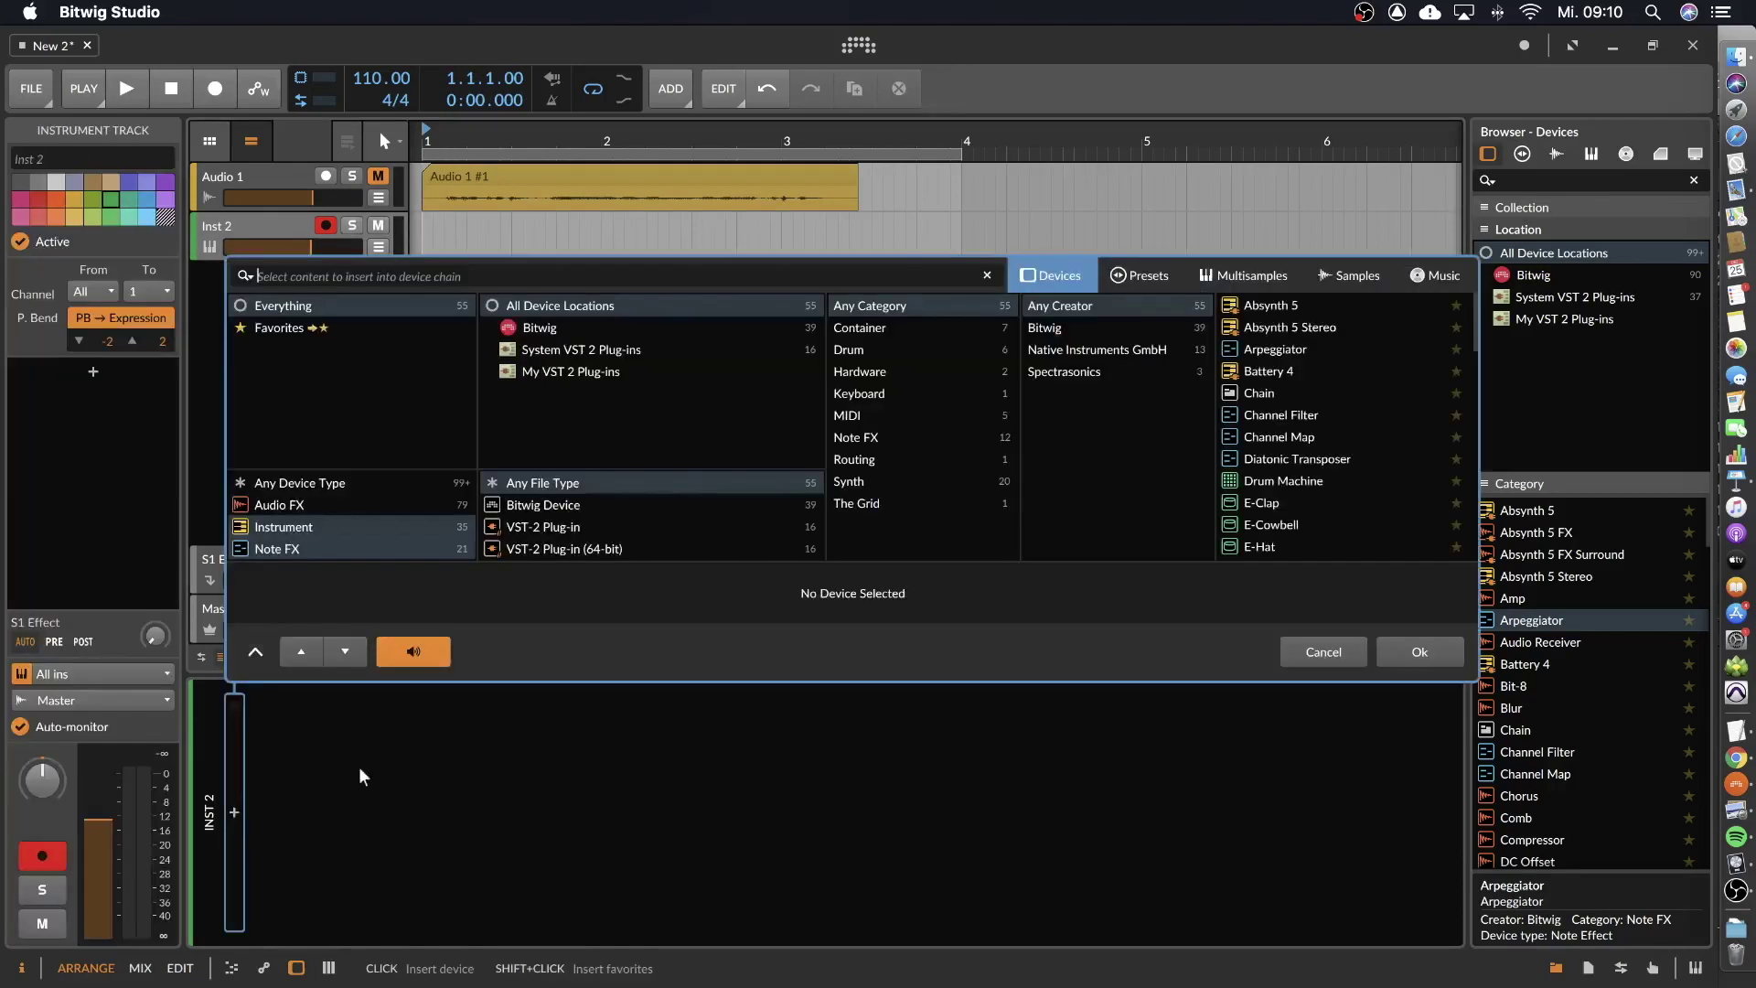
left_click(1125, 282)
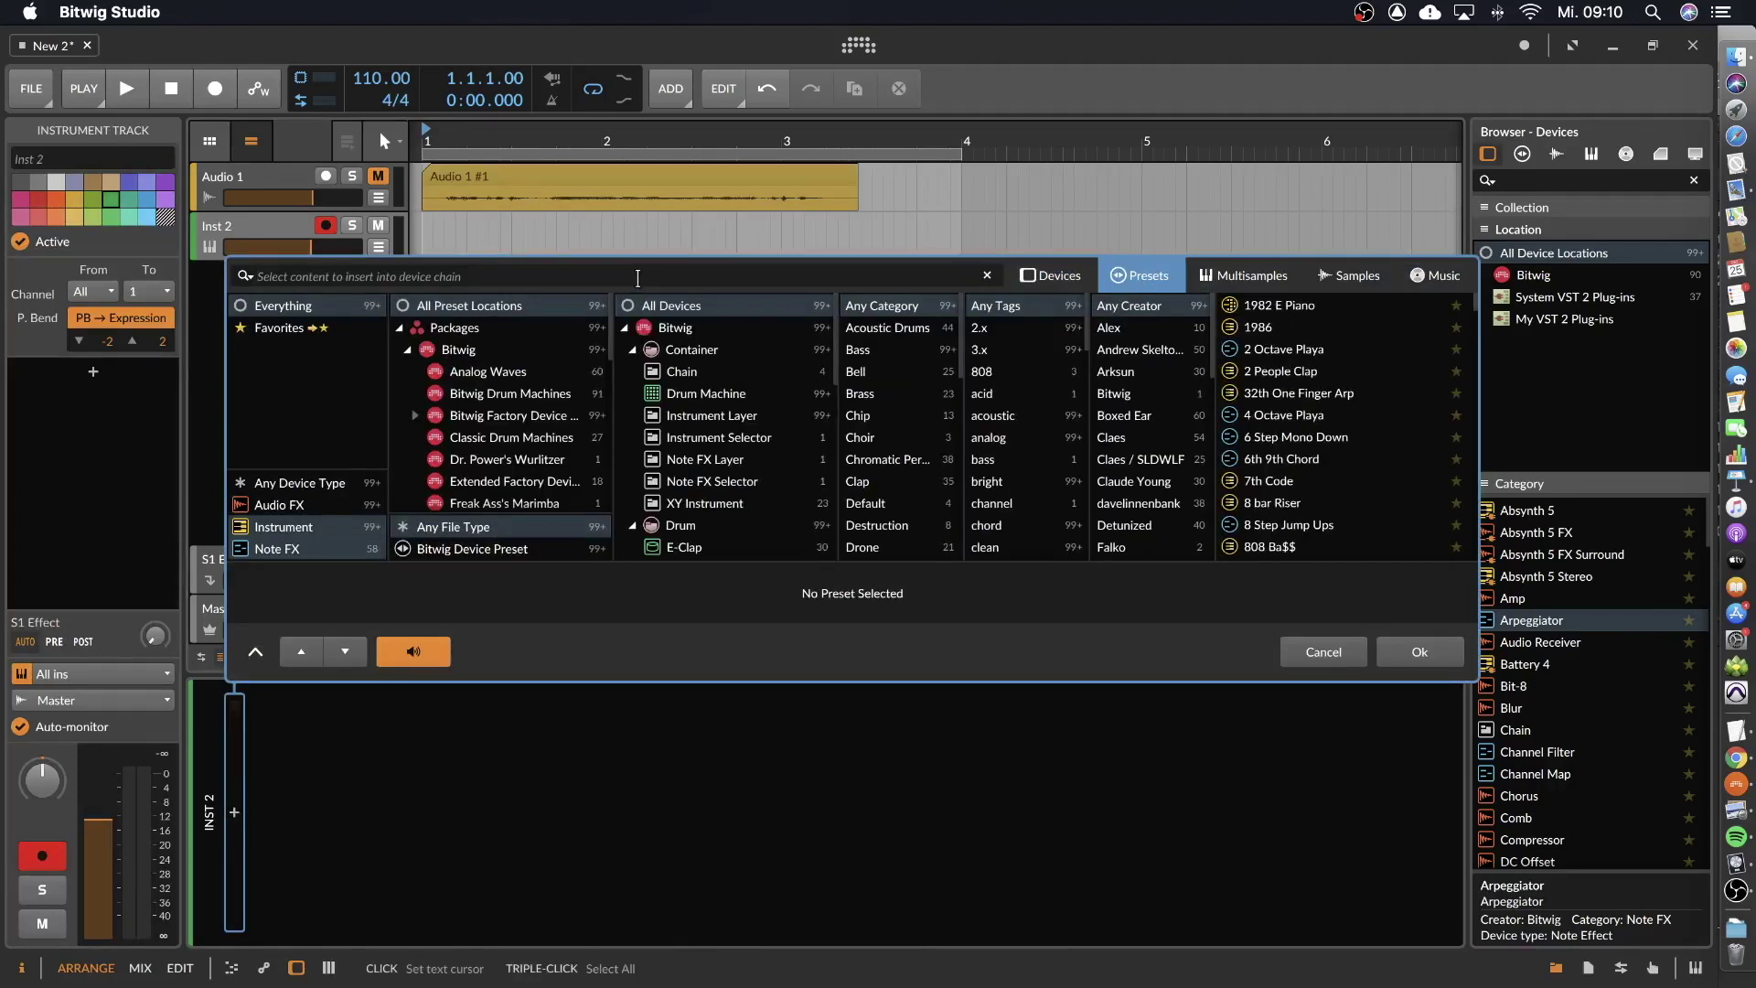
type("brass")
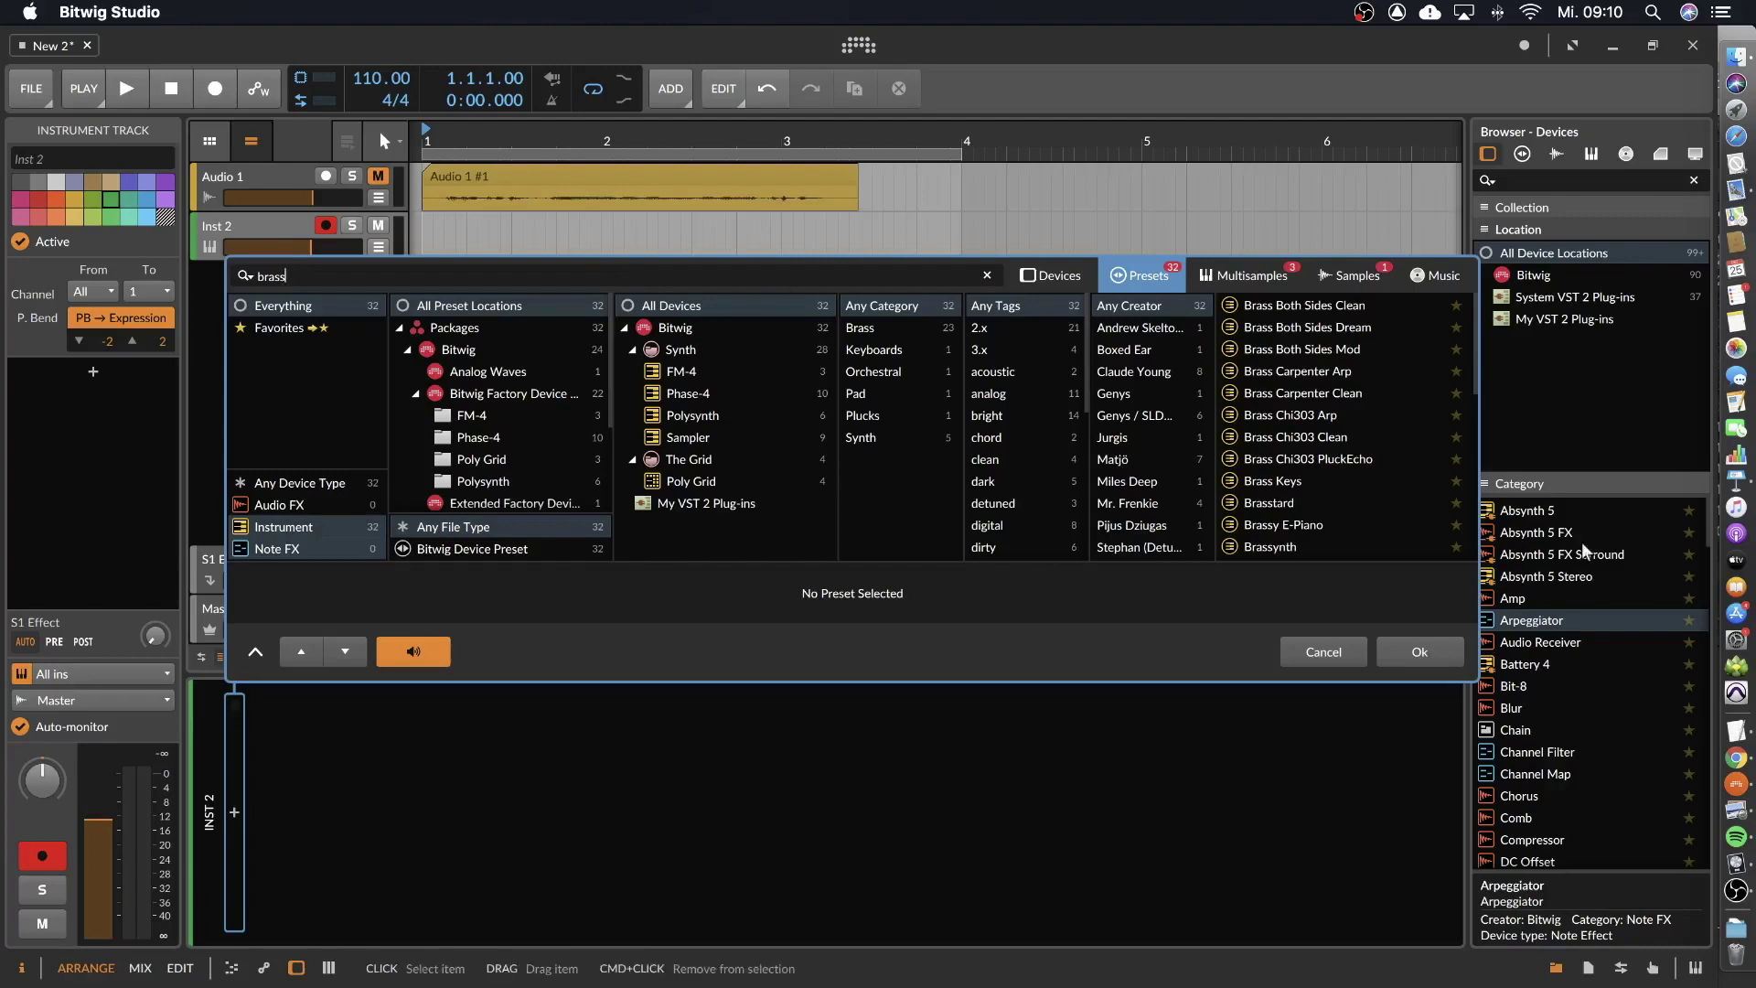
double_click(1274, 505)
Create a note clip at bar 1 on the Brasstard track, extend it to a length of 2.2.0.00, and open it for note editing.
double_click(448, 232)
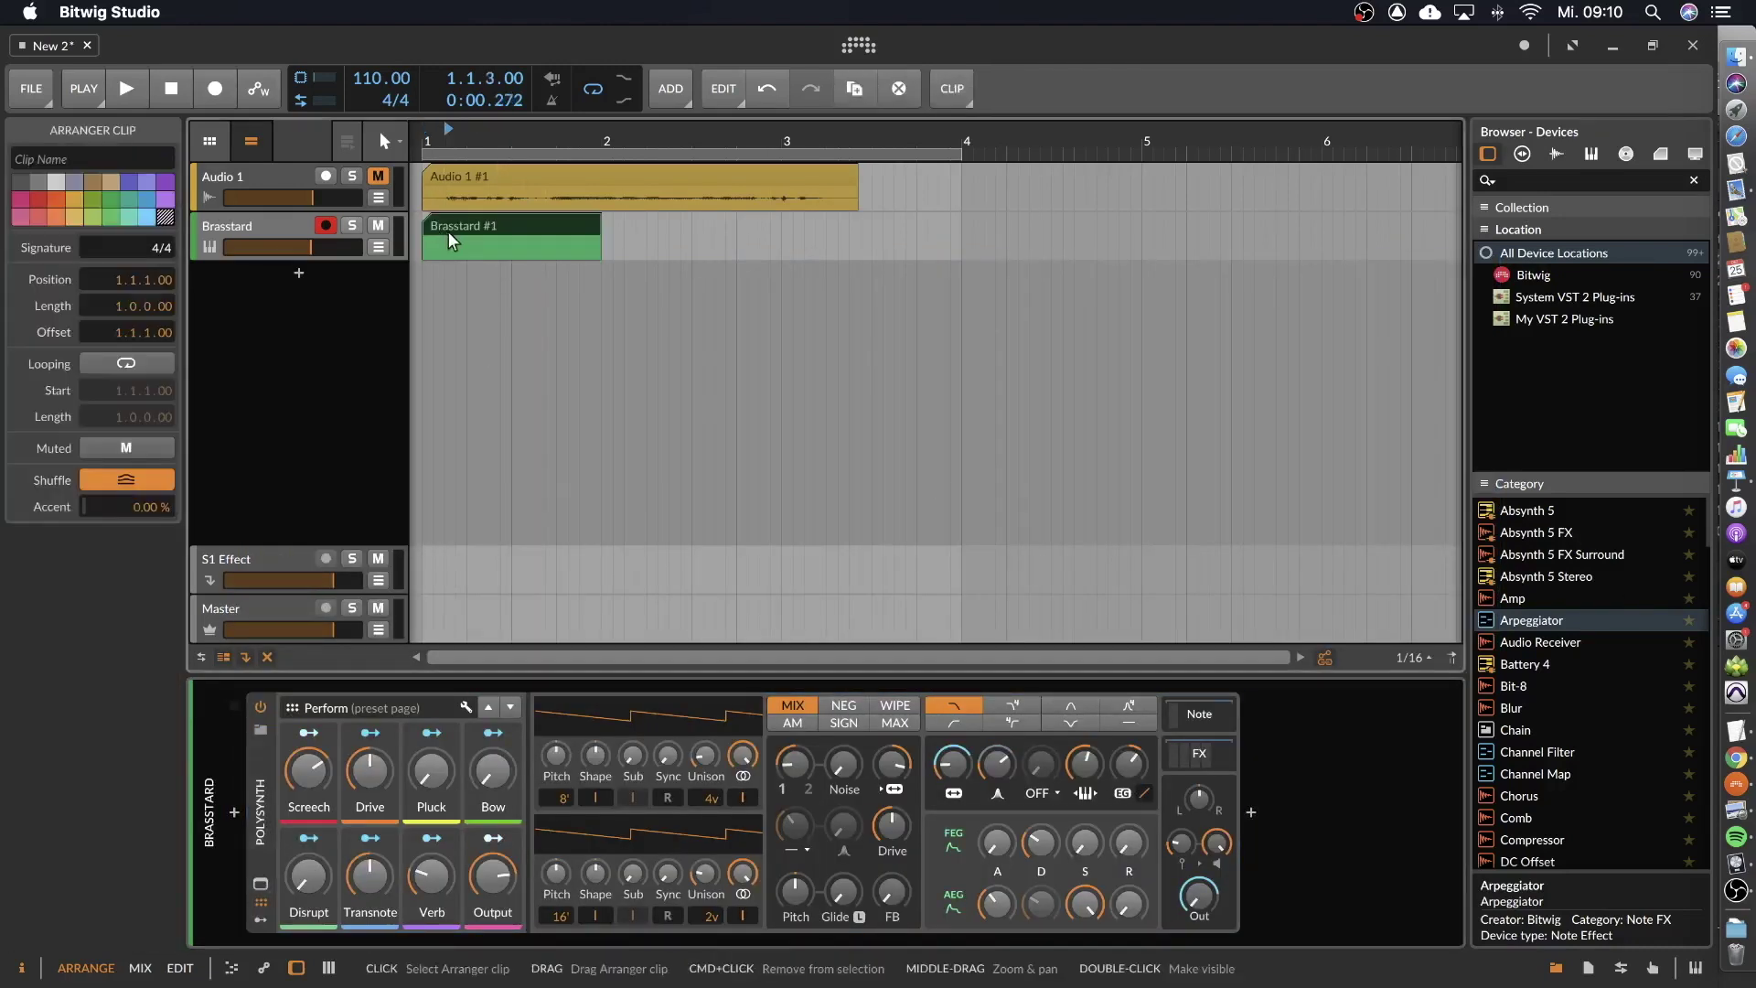
left_click_drag(594, 228, 871, 228)
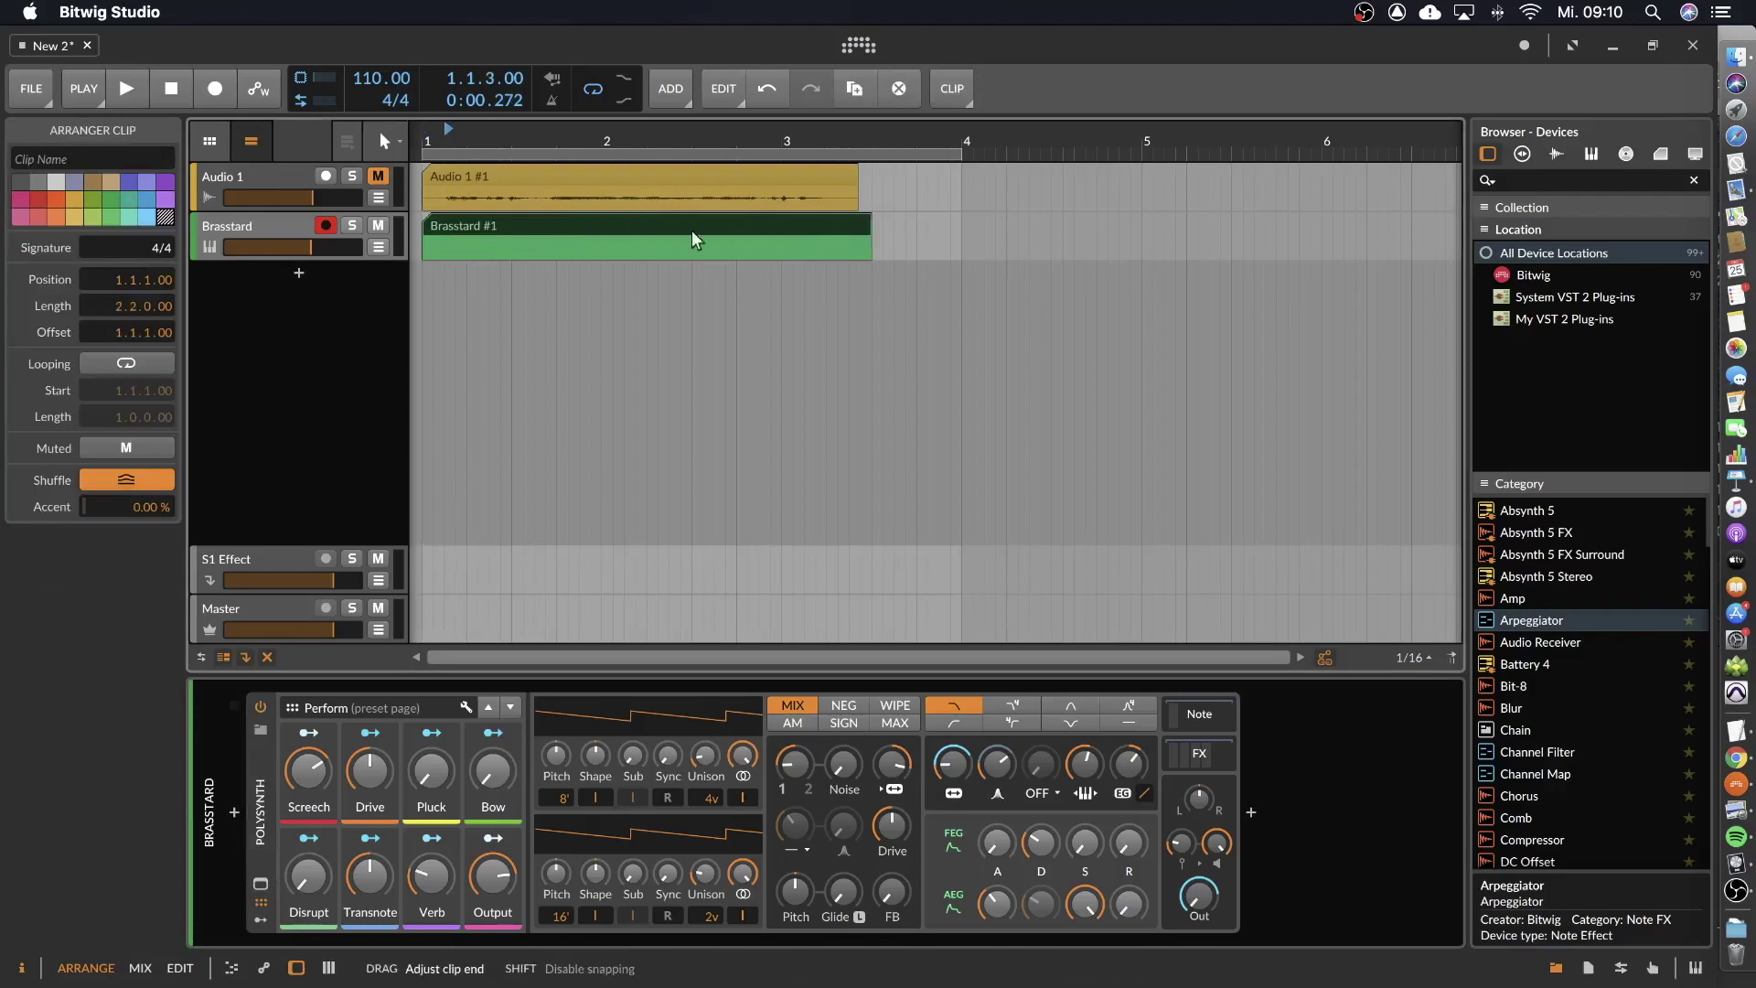
double_click(669, 227)
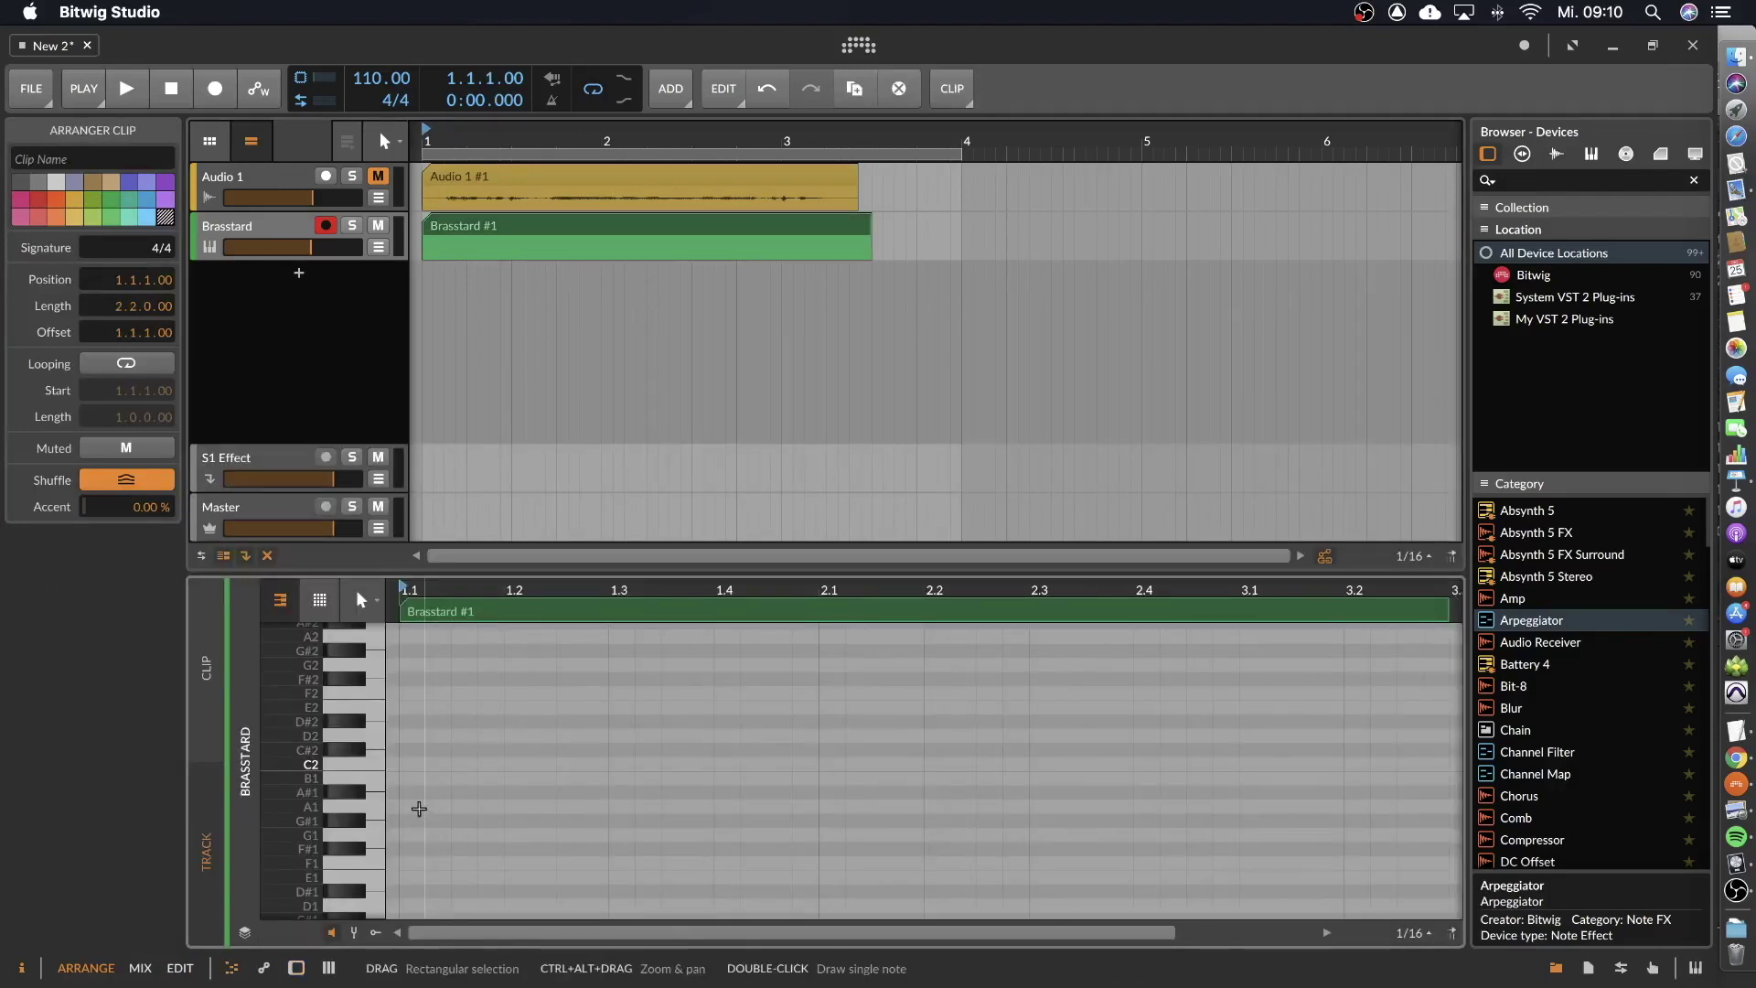
Draw an A2 note with a length of 0.3.0.00 at the clip's start and play it back.
double_click(408, 637)
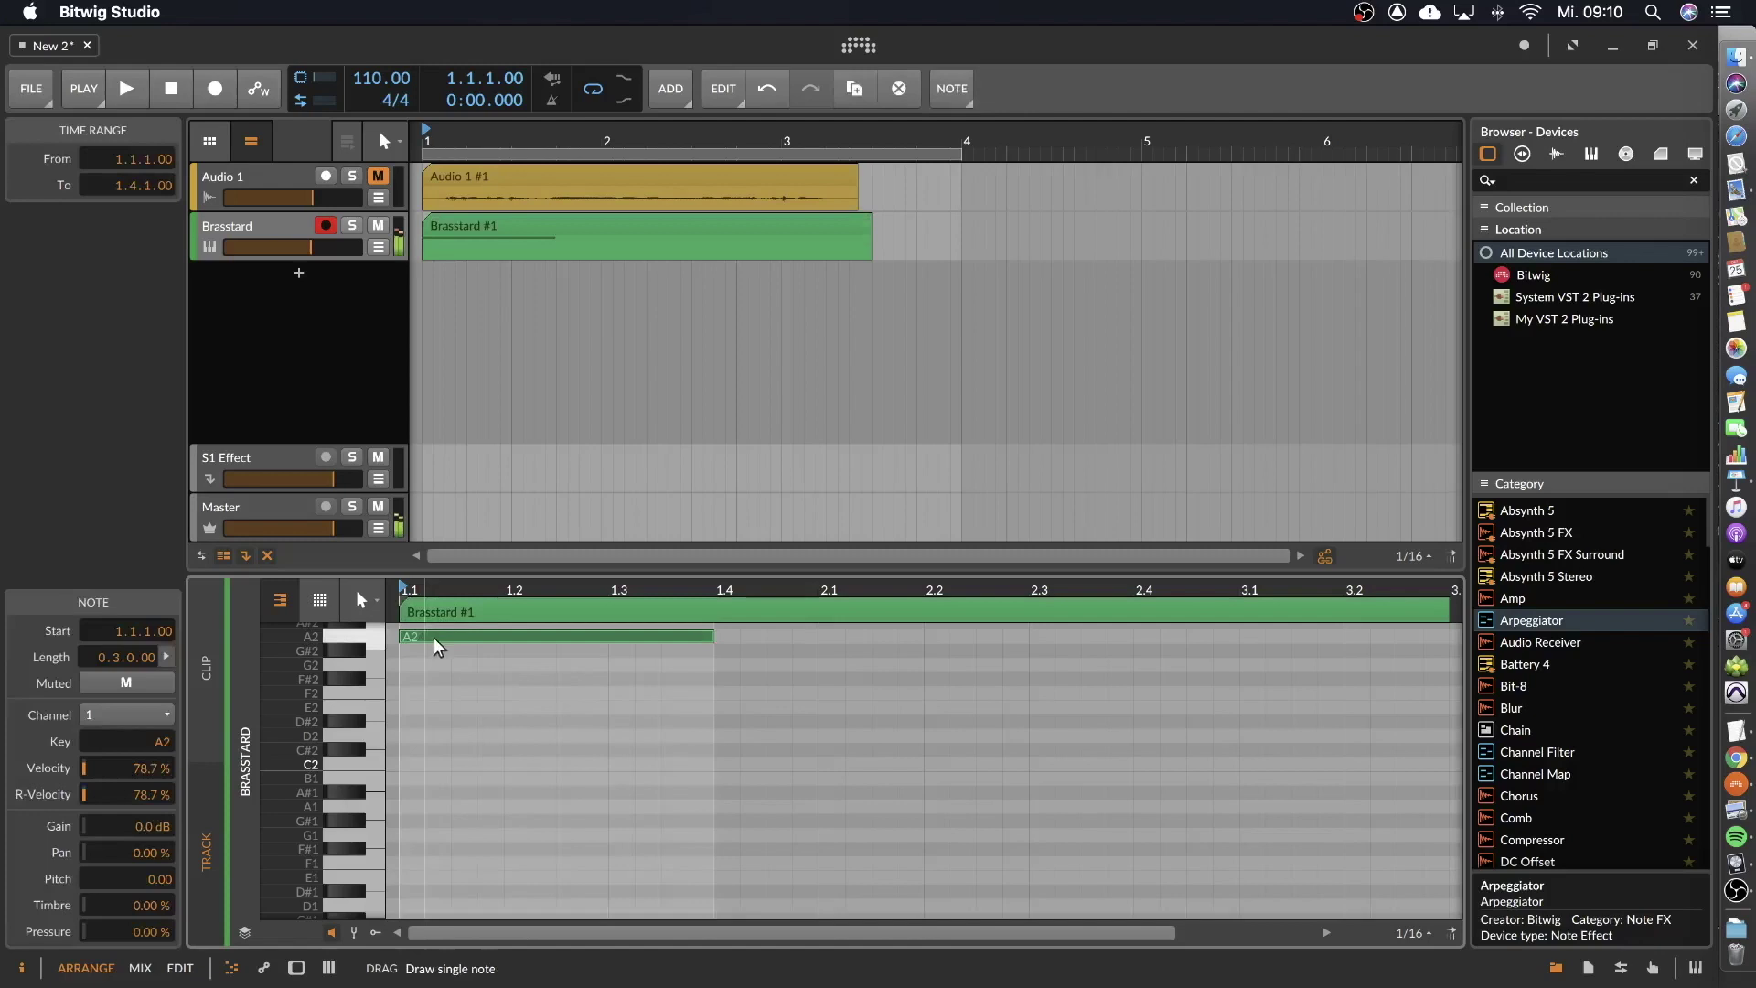
key("space")
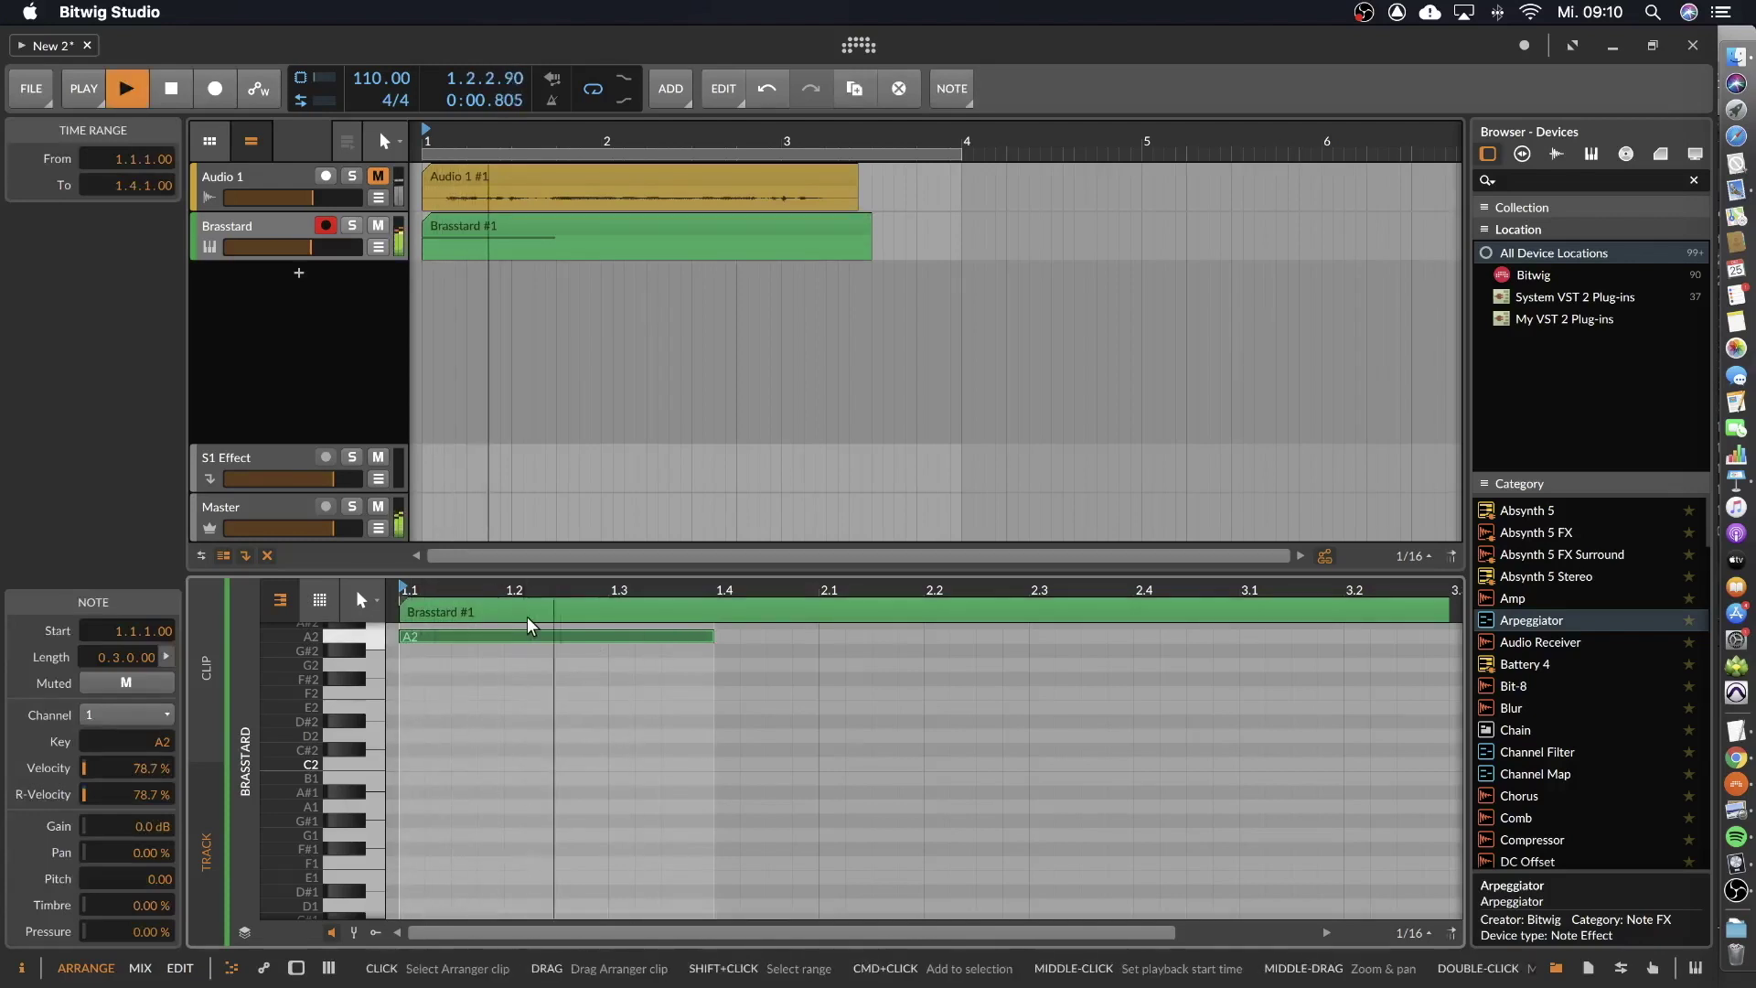
key("space")
Insert a Multi-Note device before the Polysynth on the Brasstard track and audition the clip.
key("d")
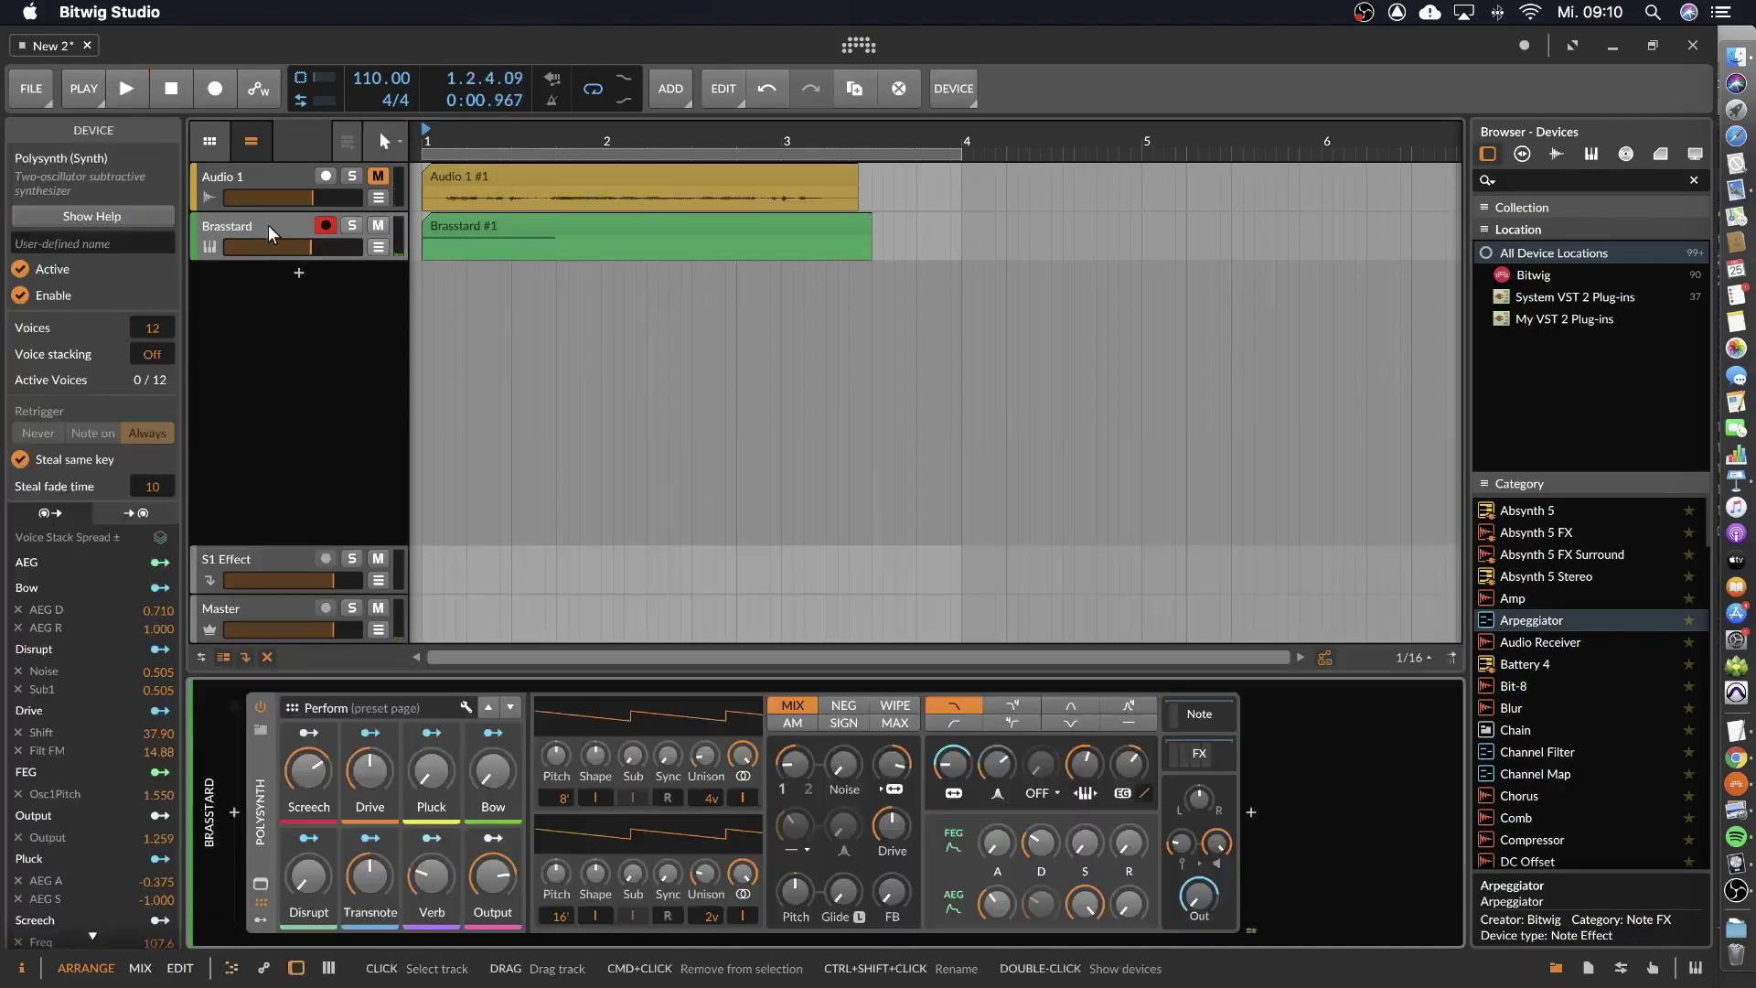
left_click(233, 811)
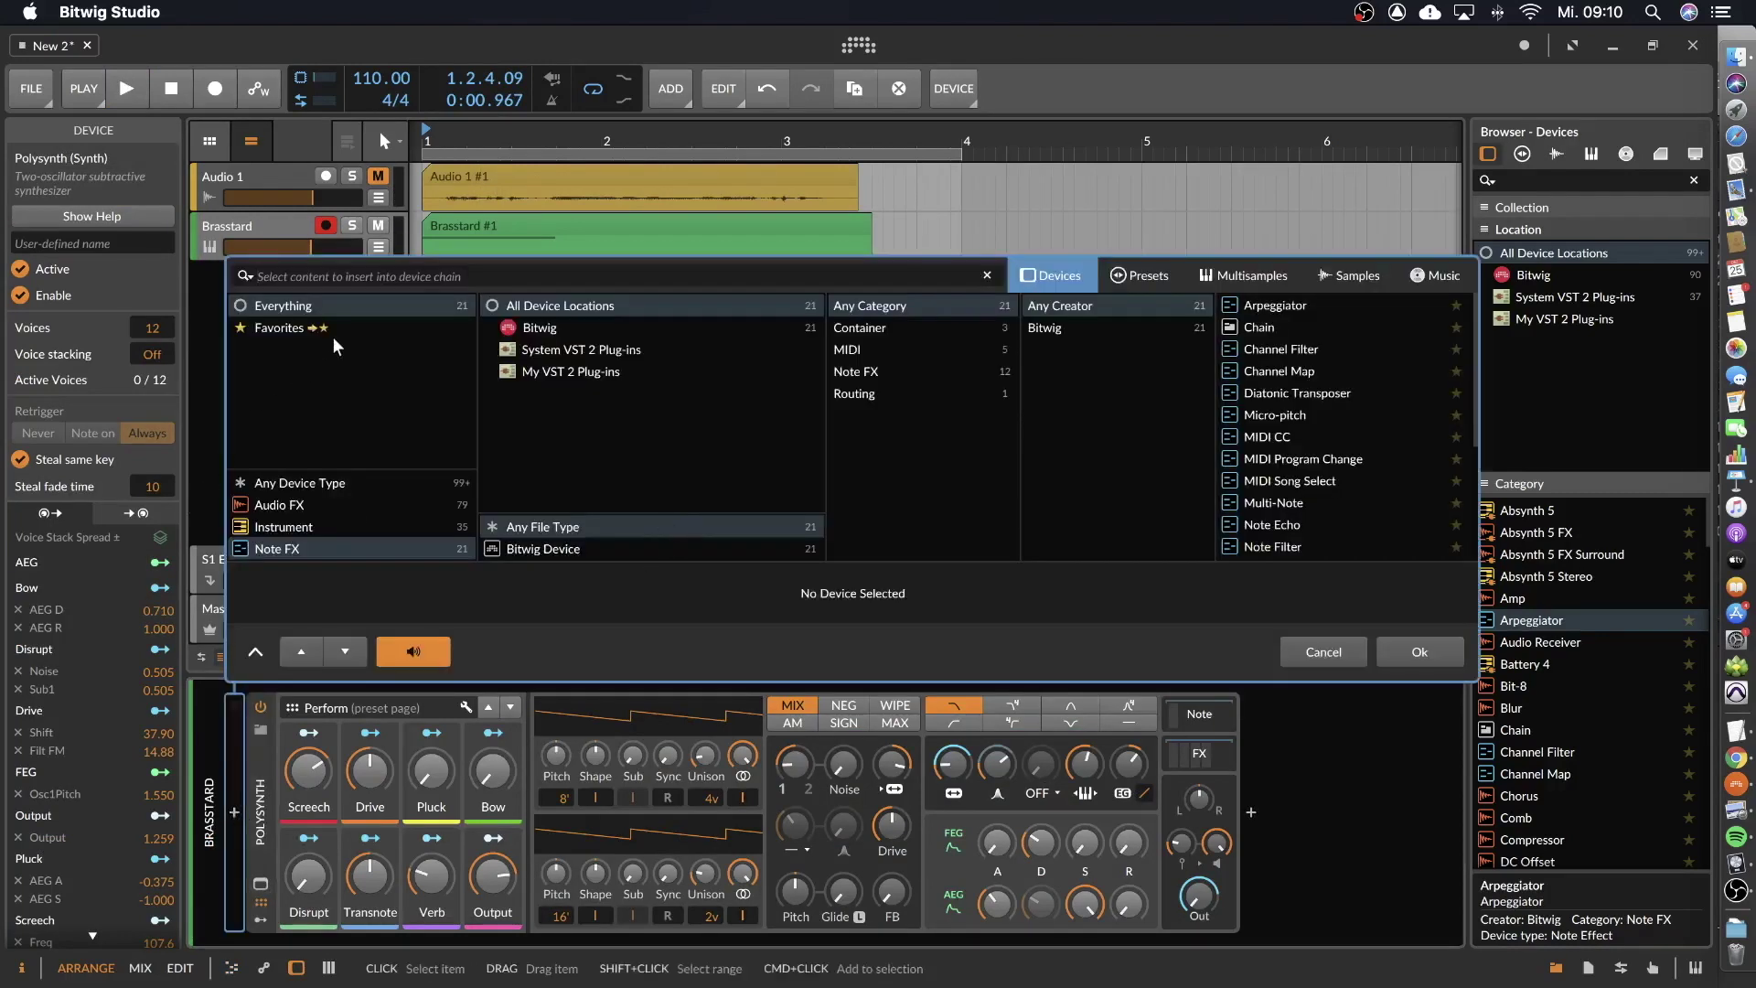
type("mul")
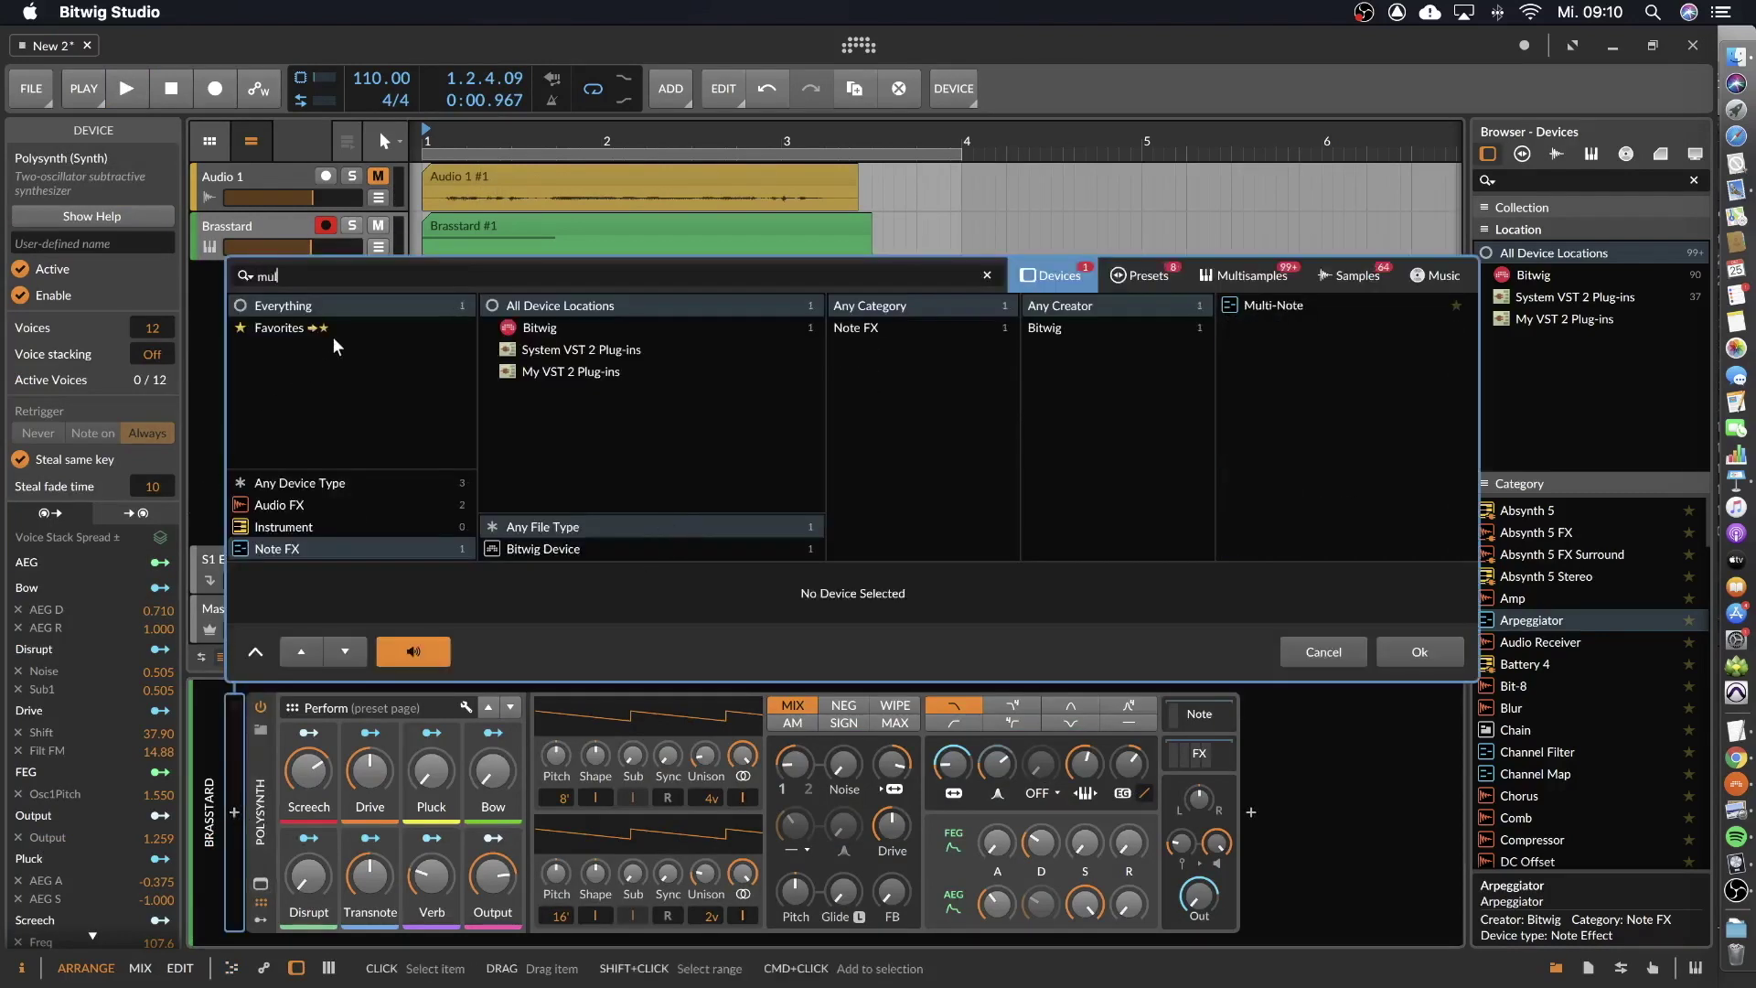
double_click(1255, 304)
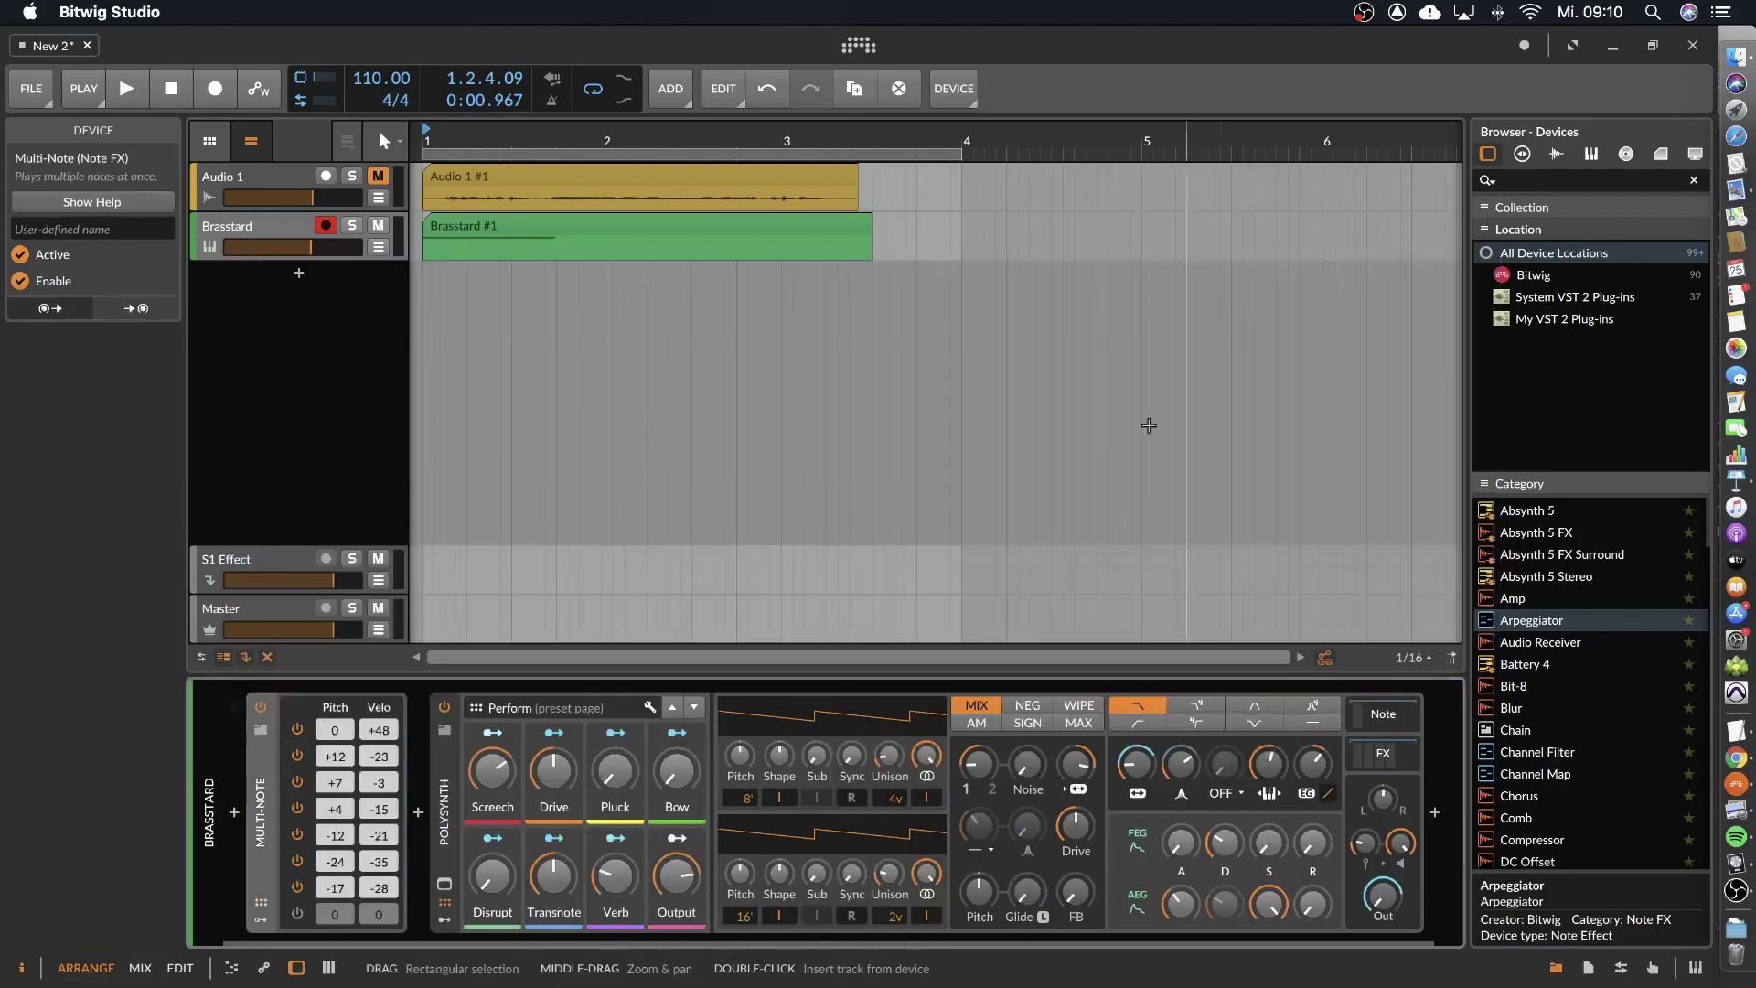
key("space")
key("space")
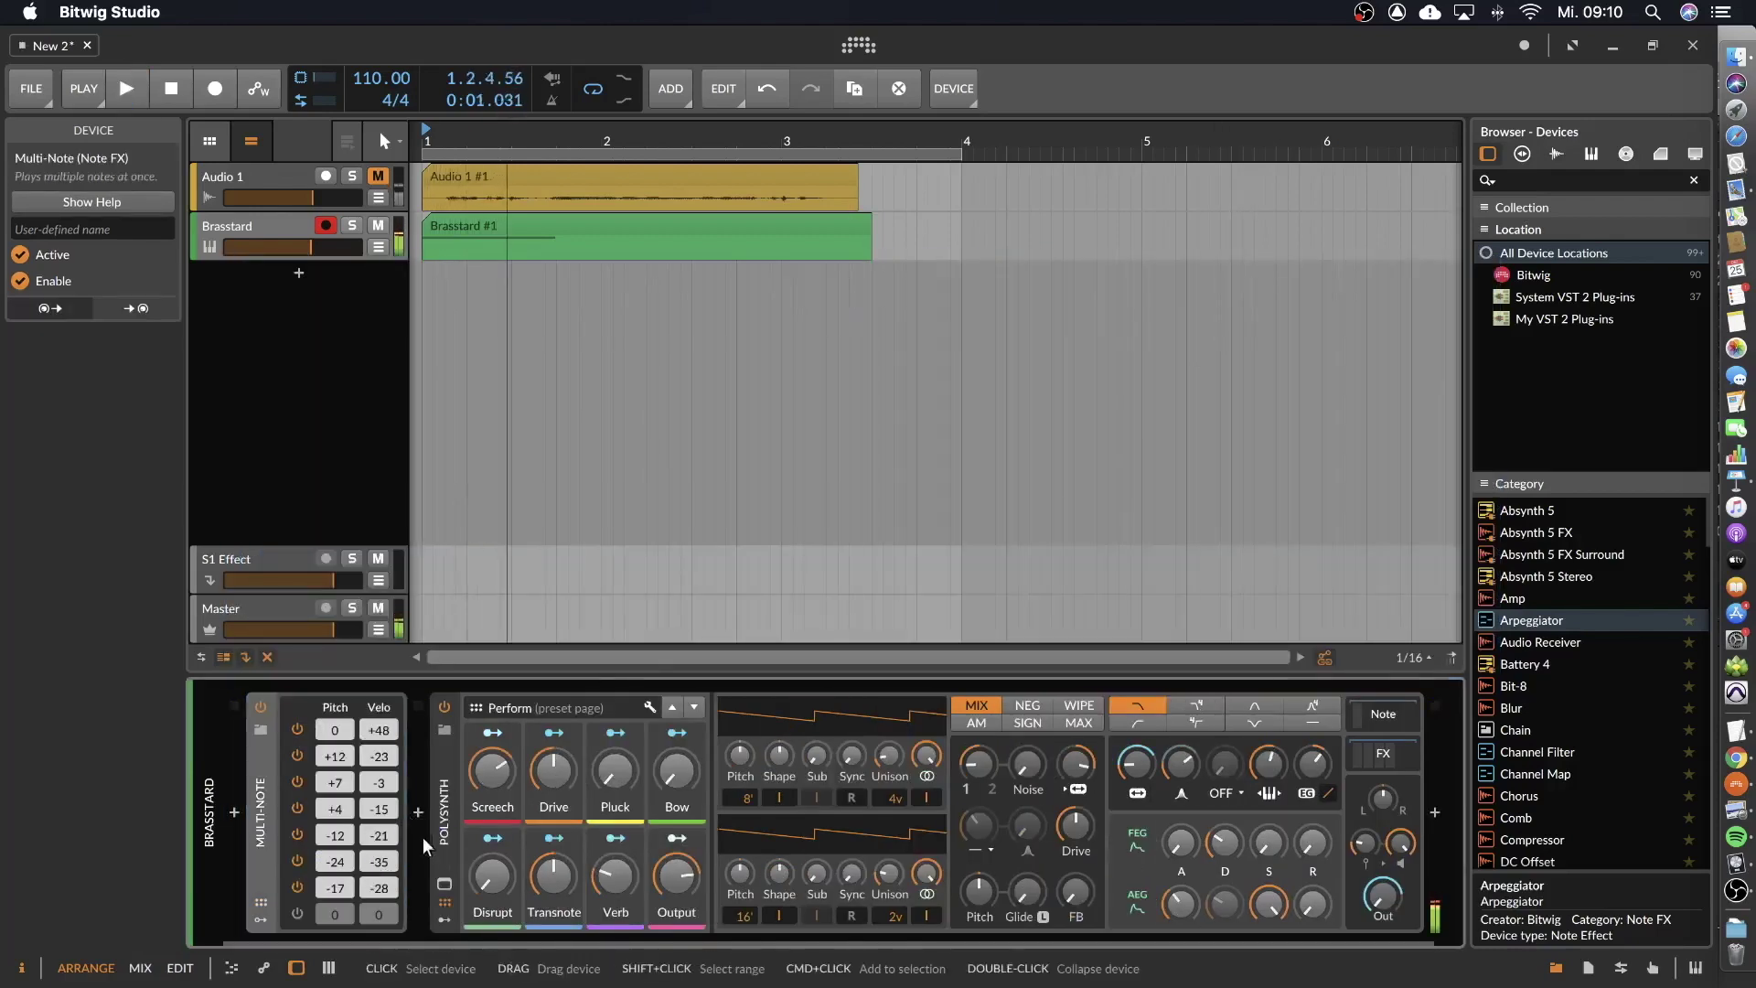
Insert a Transposition Map between the Multi-Note and the Polysynth and load its C major scale preset.
left_click(418, 812)
type("t")
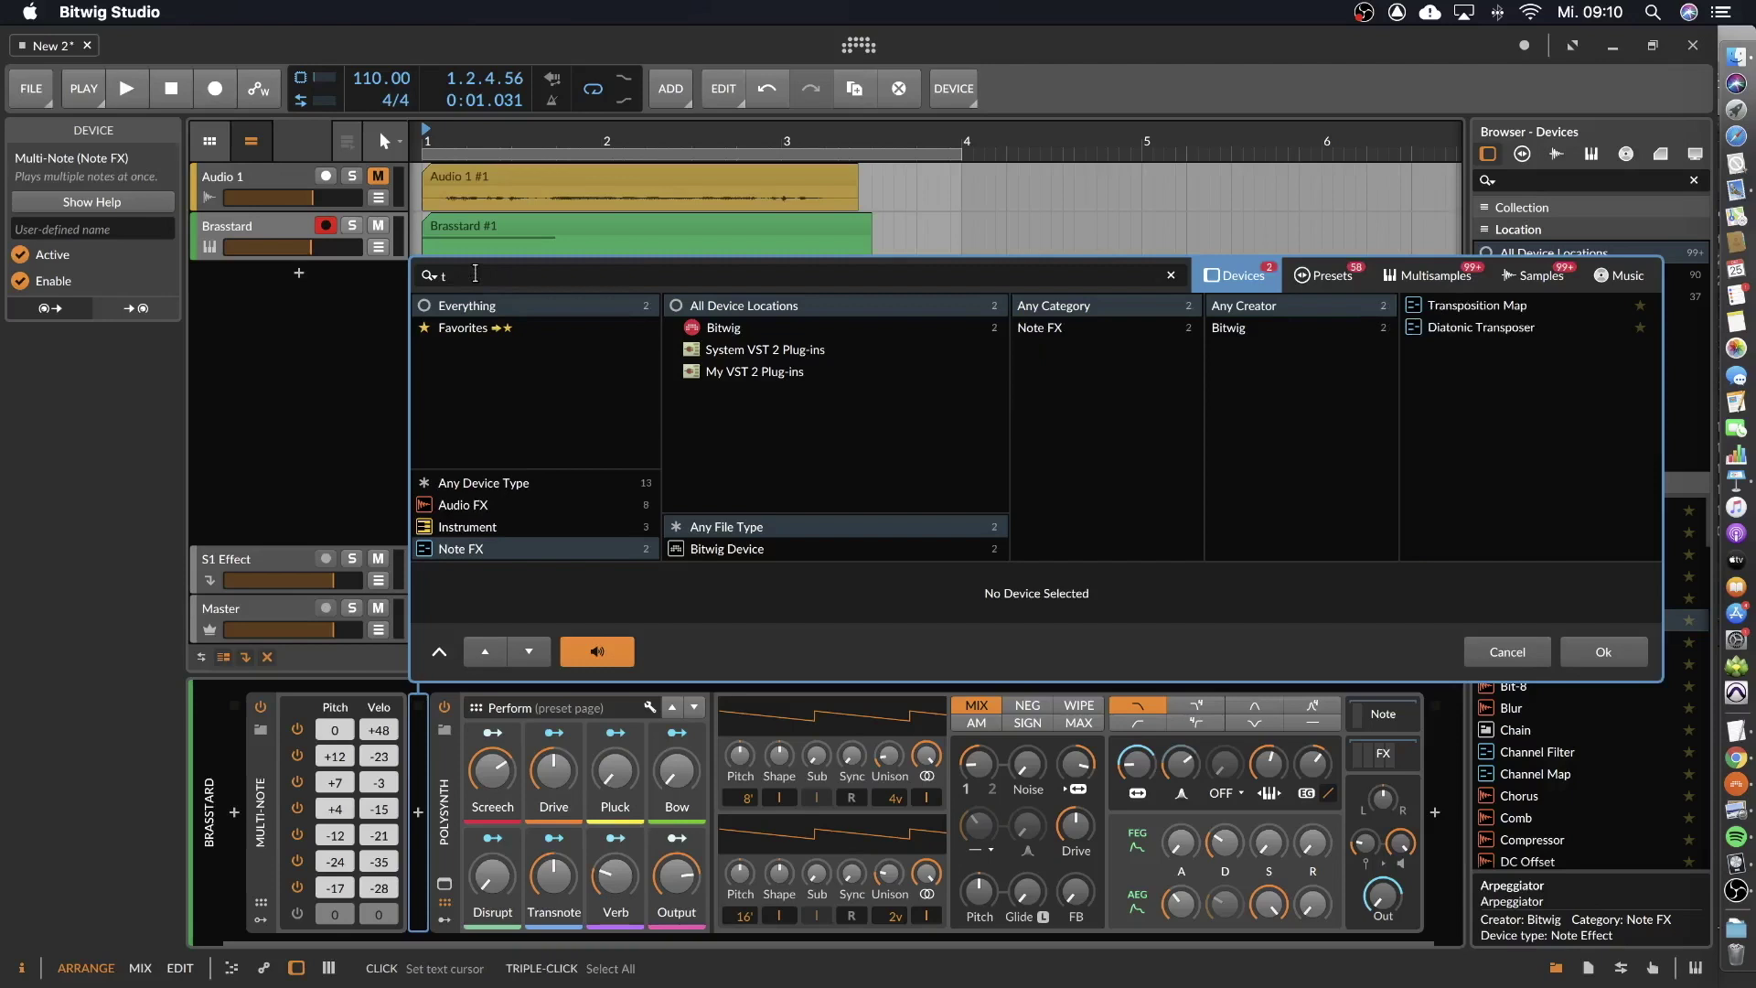
type("ra")
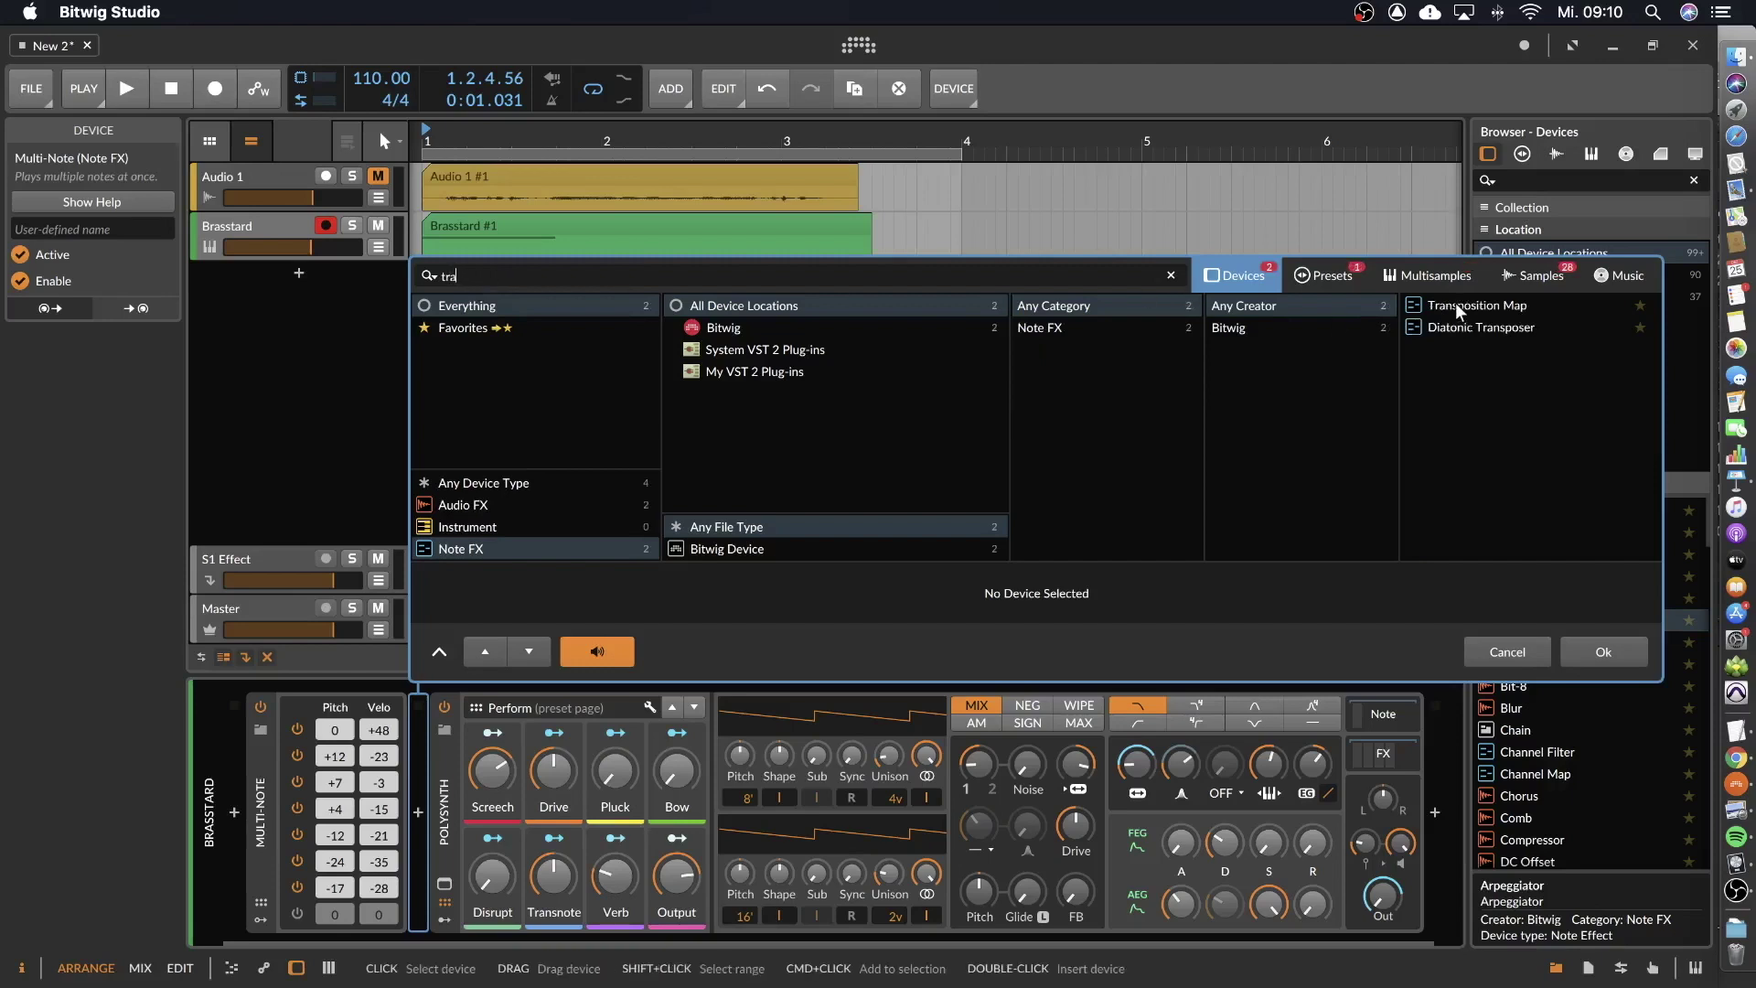
double_click(1456, 304)
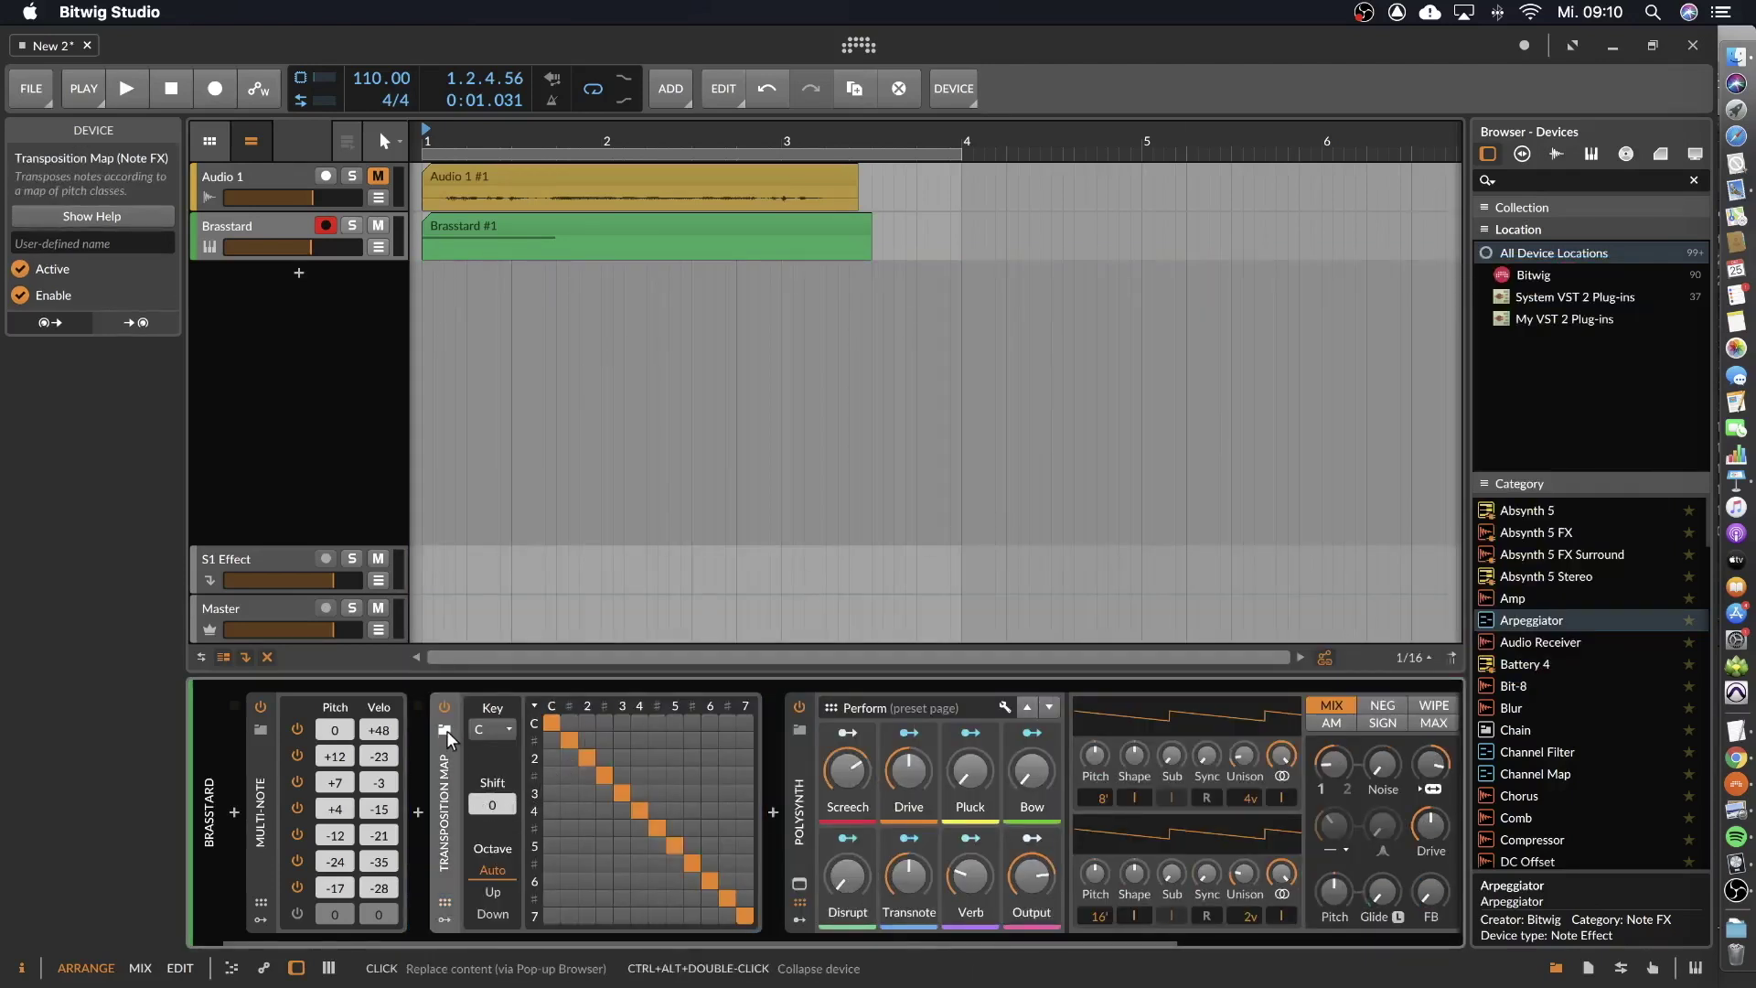
left_click(444, 729)
double_click(1501, 303)
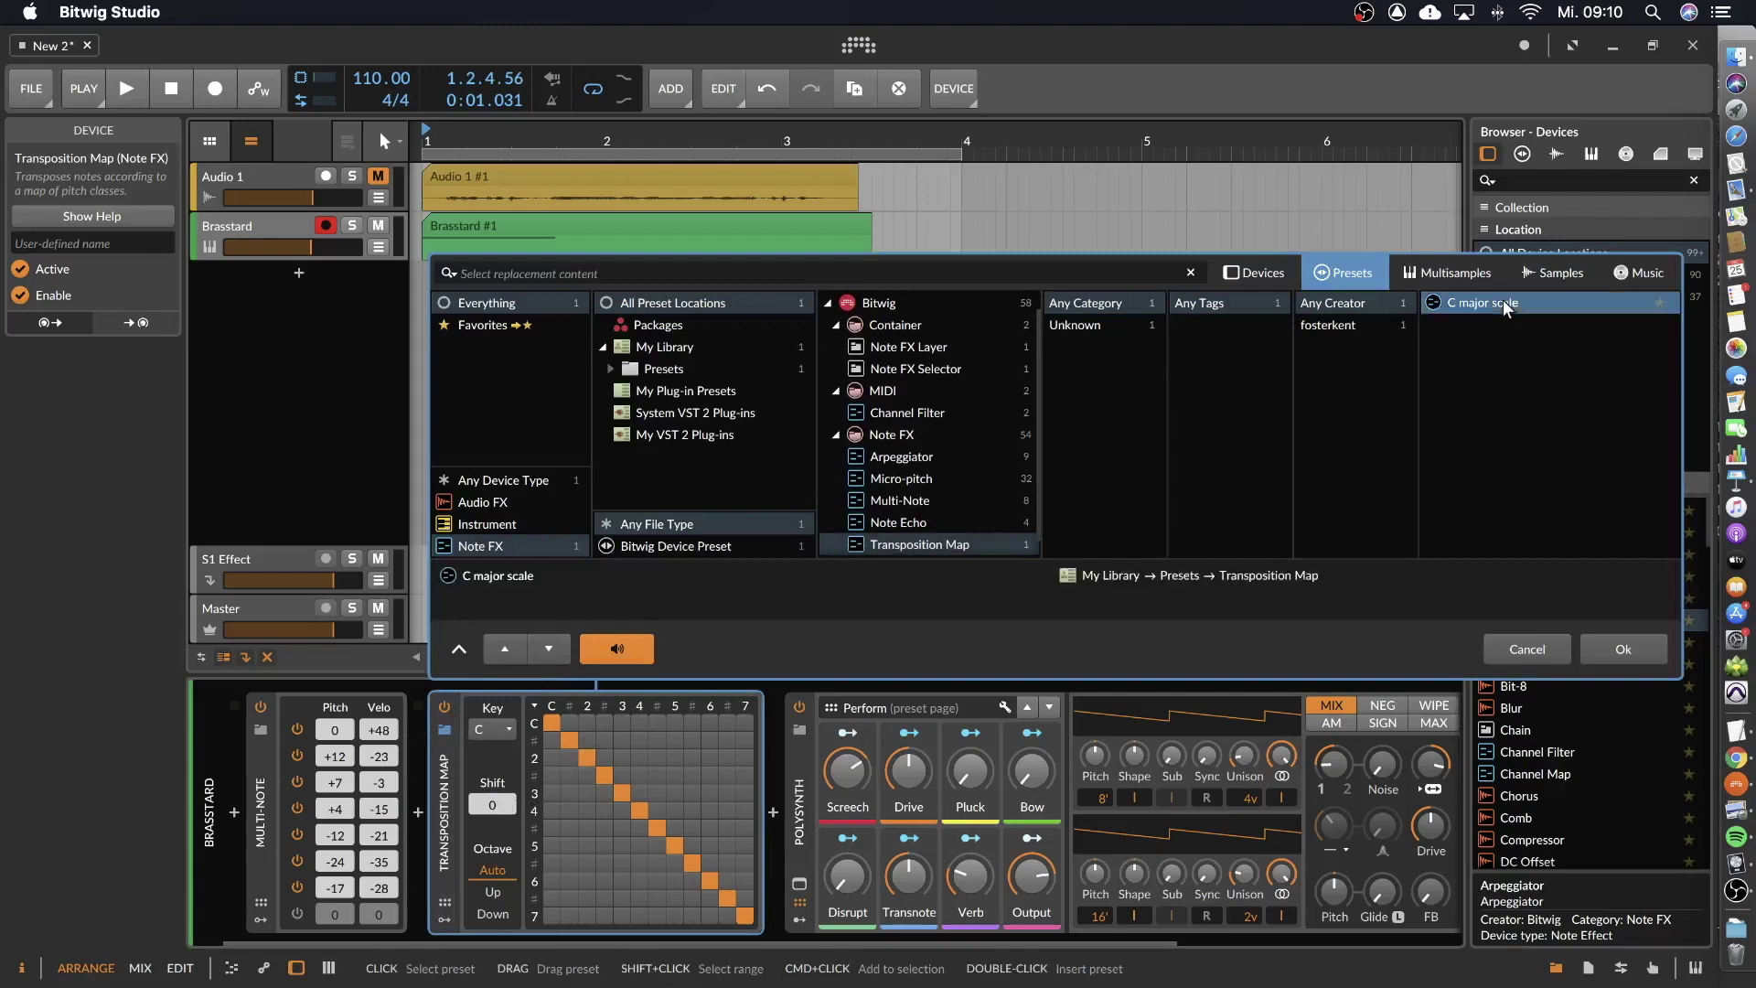
Audition the Brasstard clip, and add a C3 note at 1.4.1.00 and a D3 note at 2.3.1.00, each 0.3.0.00 long.
key("space")
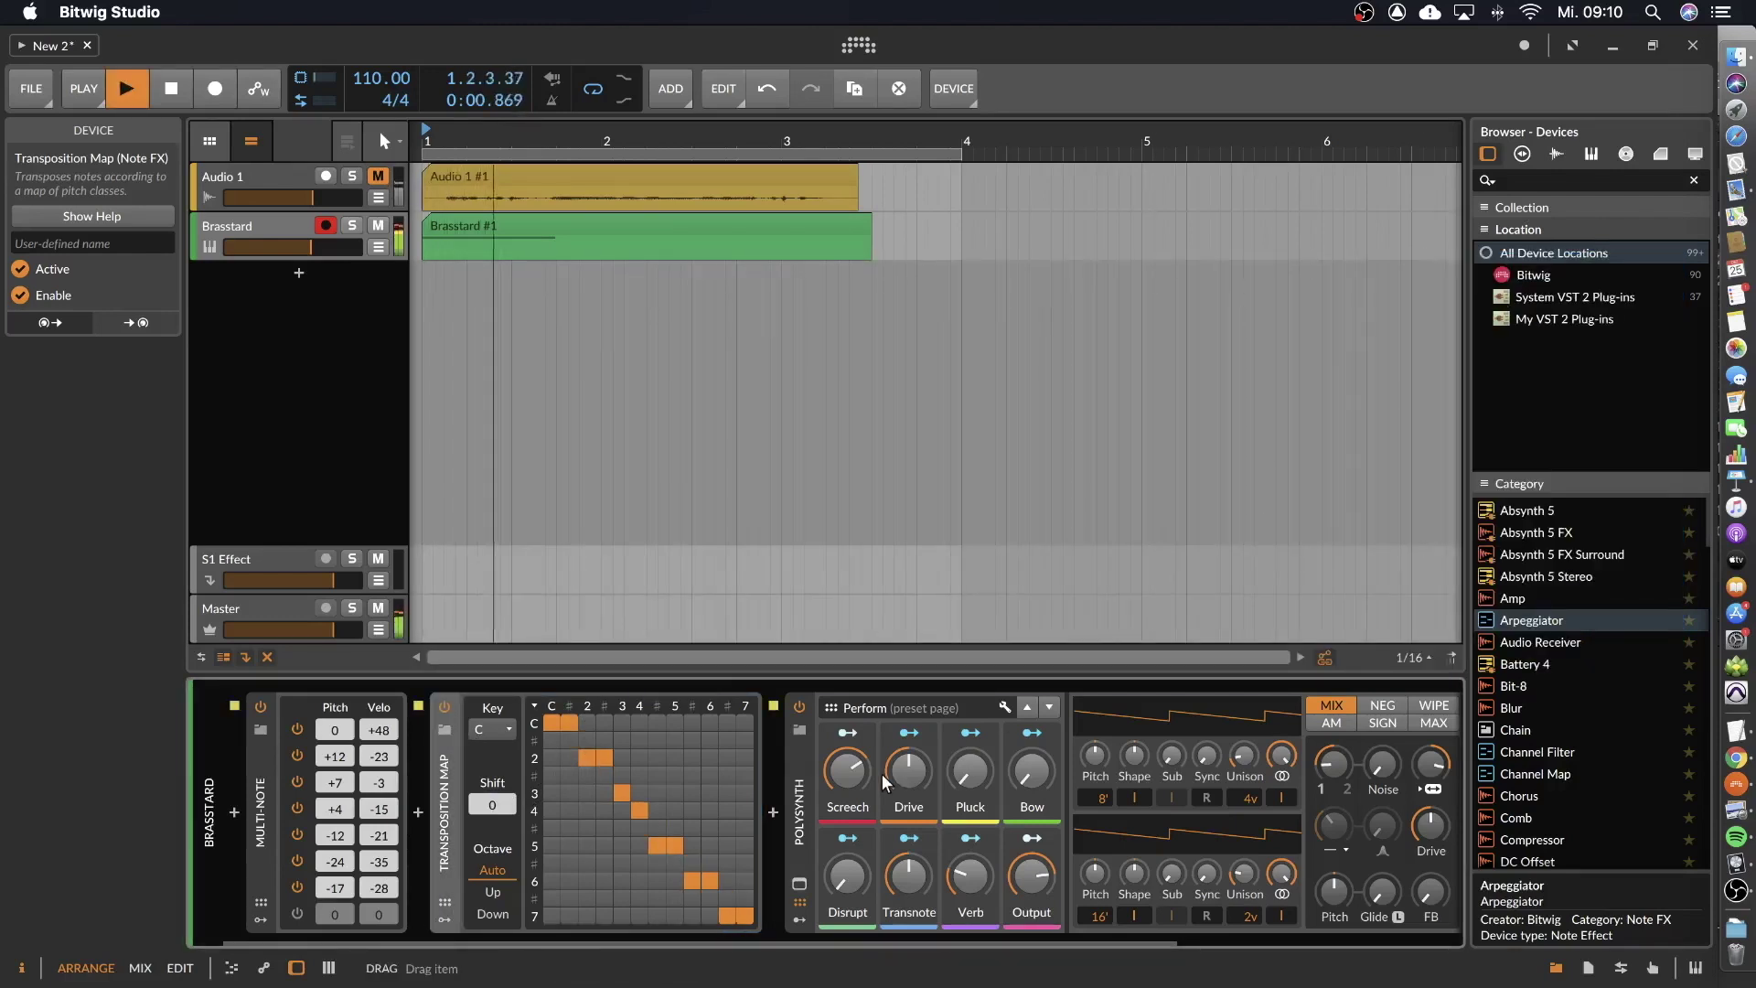
key("space")
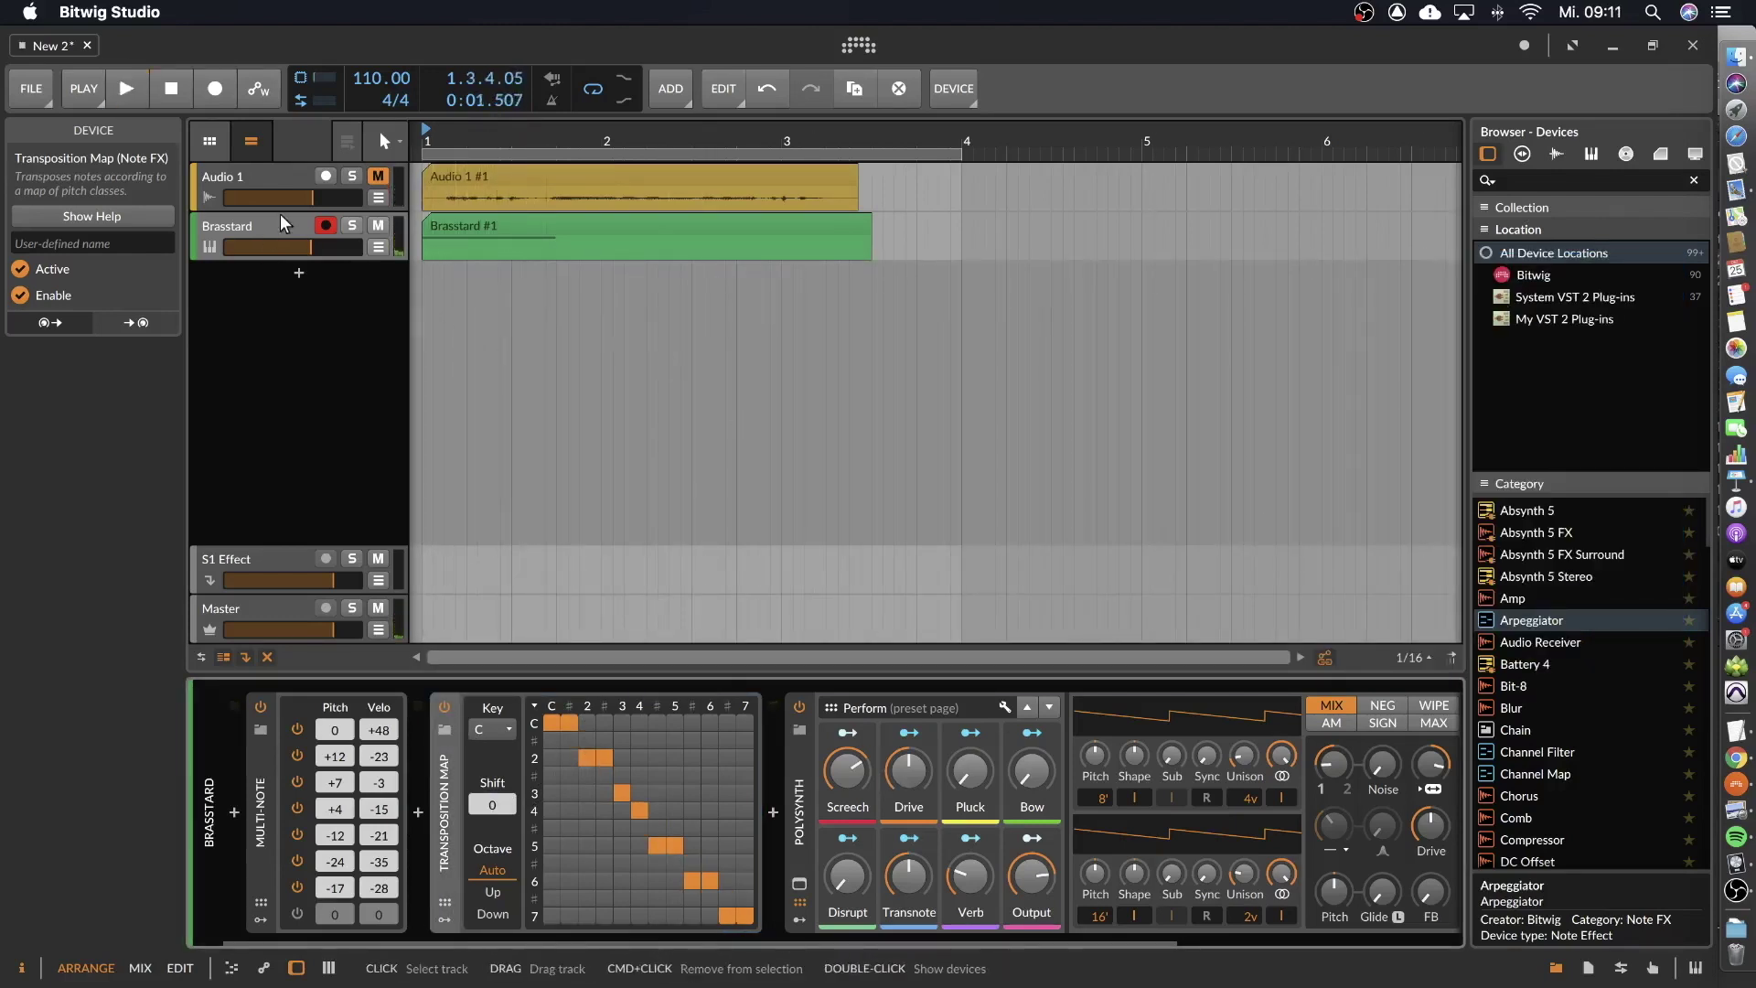
left_click(472, 227)
double_click(474, 220)
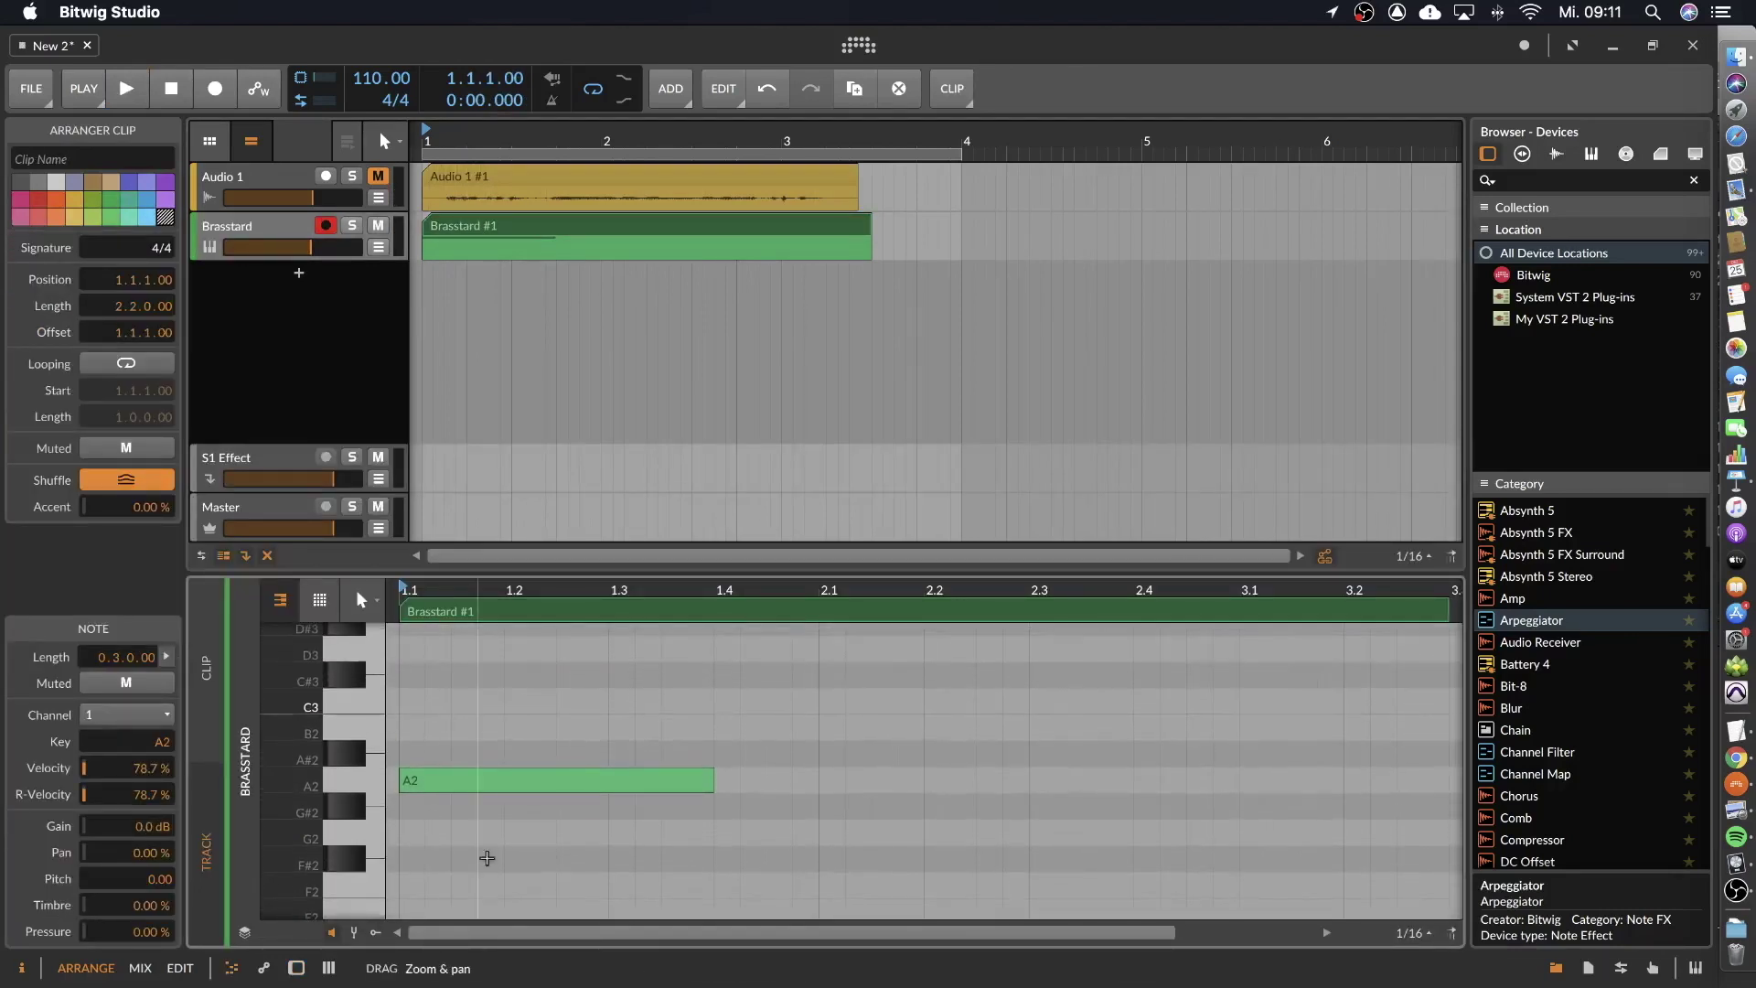
double_click(738, 725)
left_click_drag(738, 725, 779, 706)
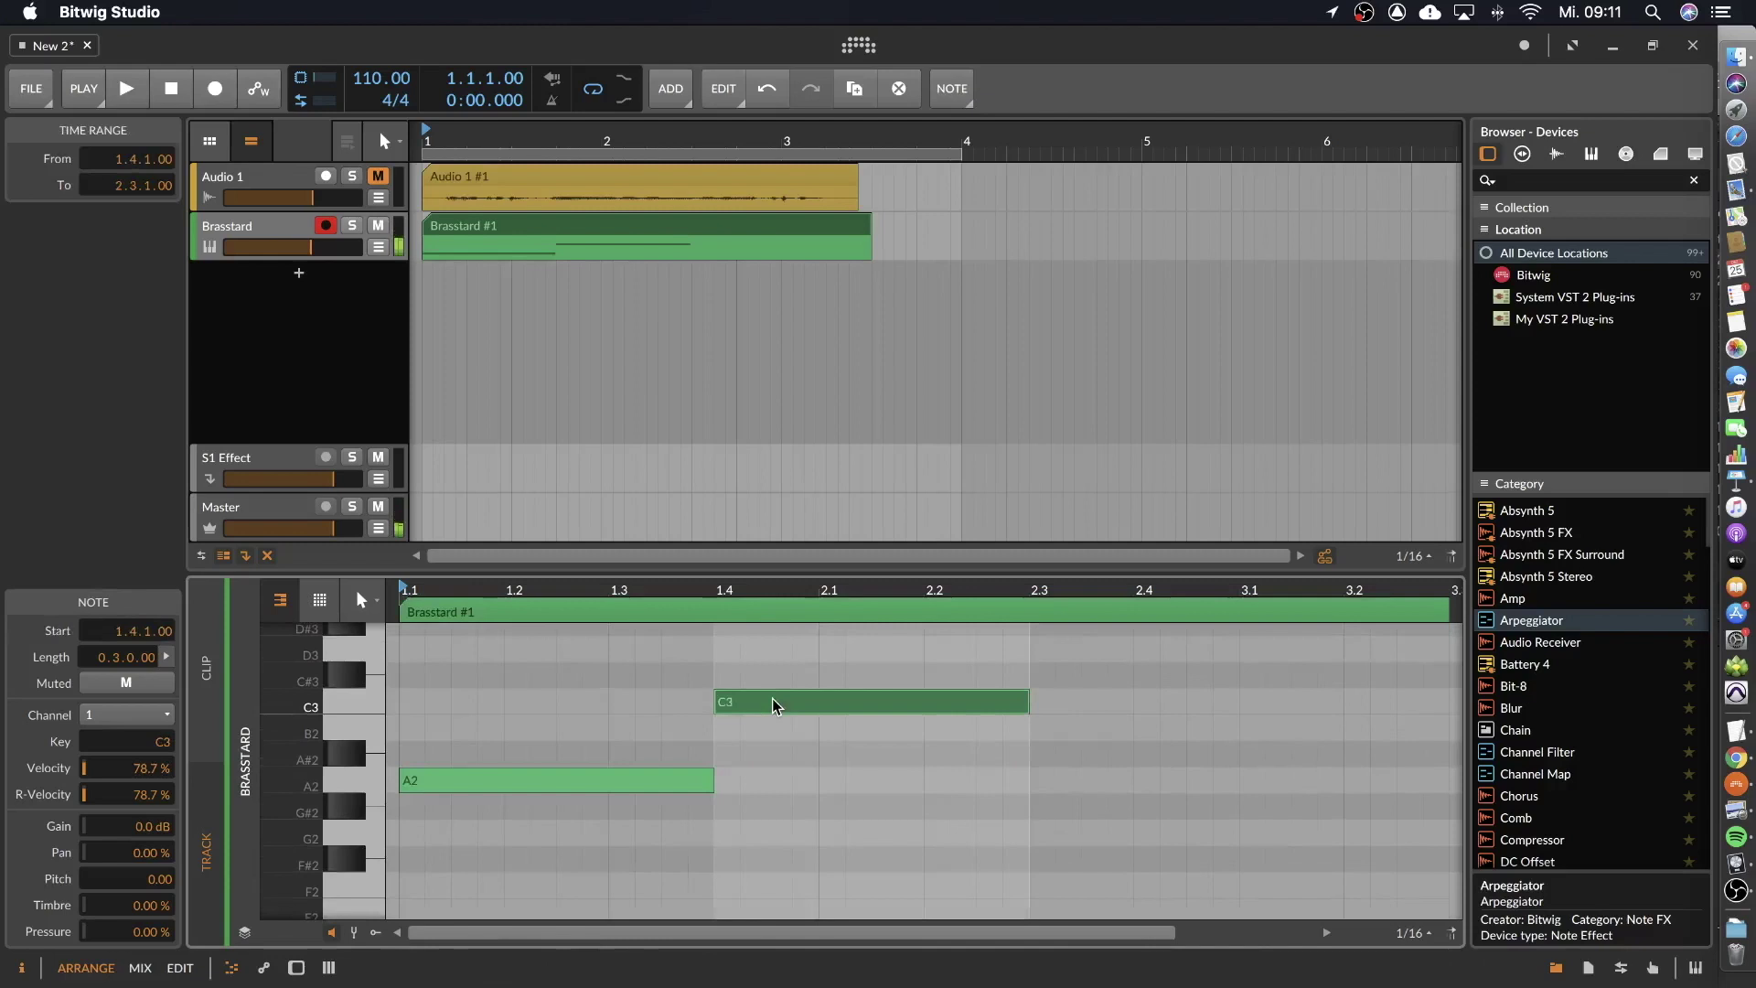
double_click(1016, 702)
left_click_drag(1016, 703, 1084, 657)
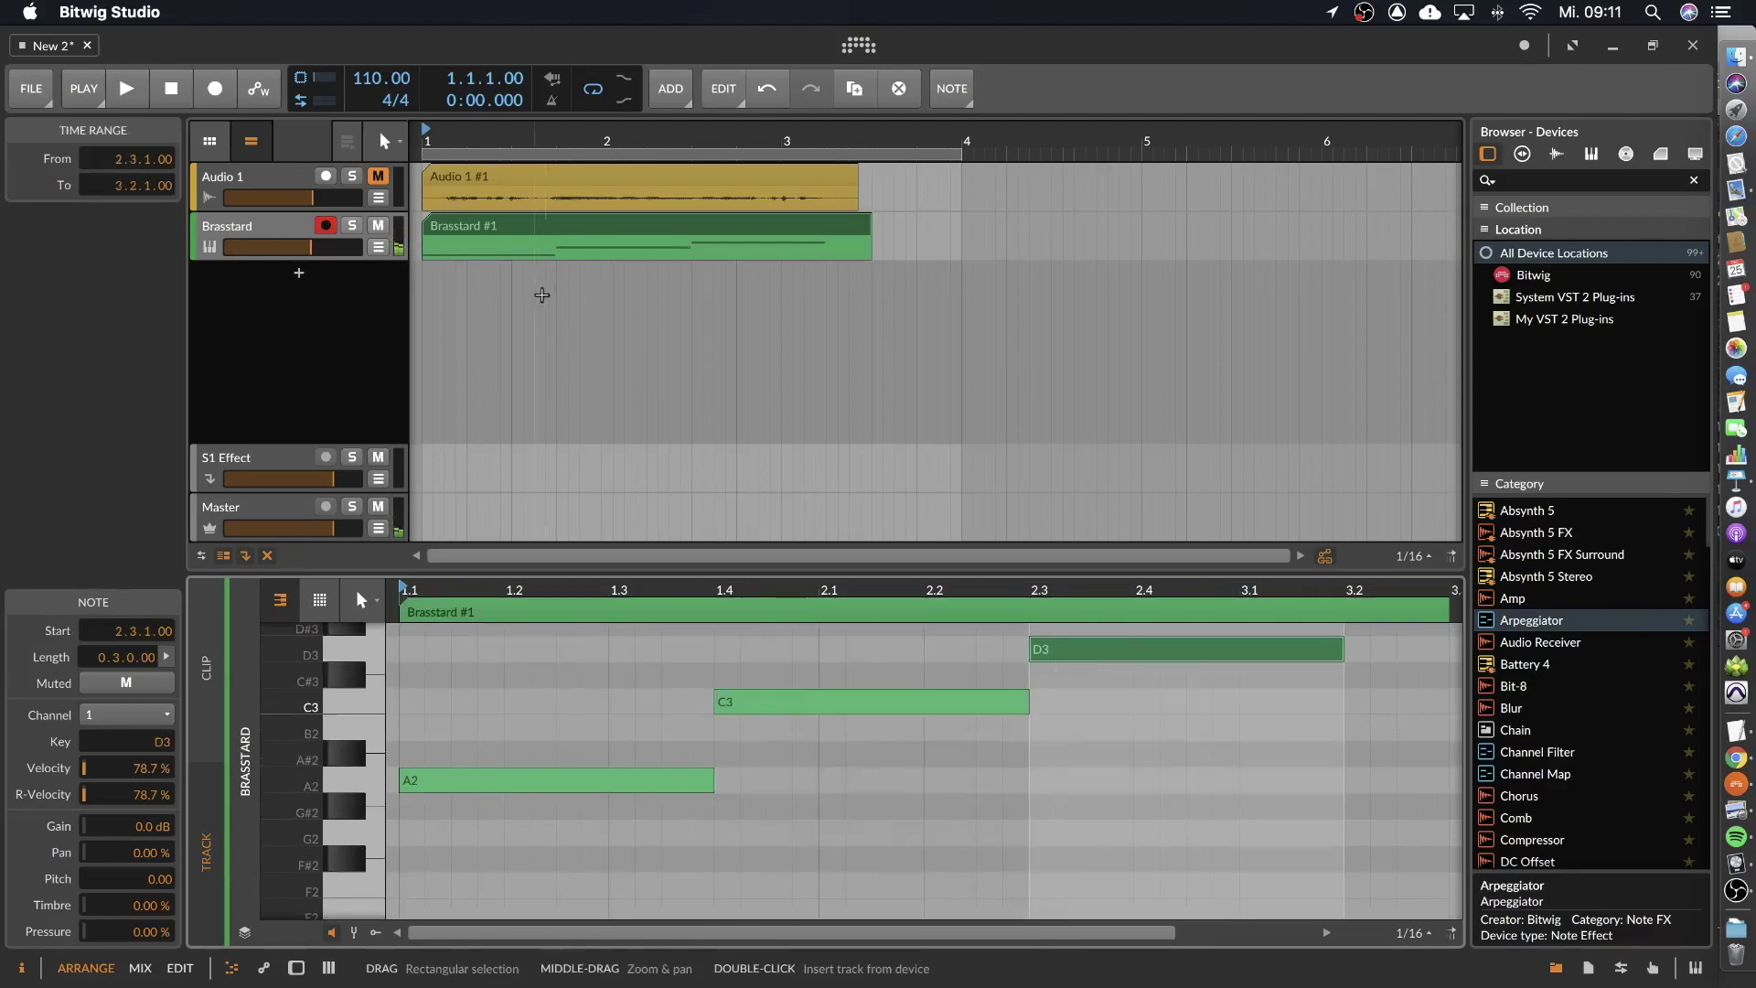
Unmute the Audio 1 track and turn the Brasstard track's volume all the way down.
left_click(260, 227)
left_click(242, 183)
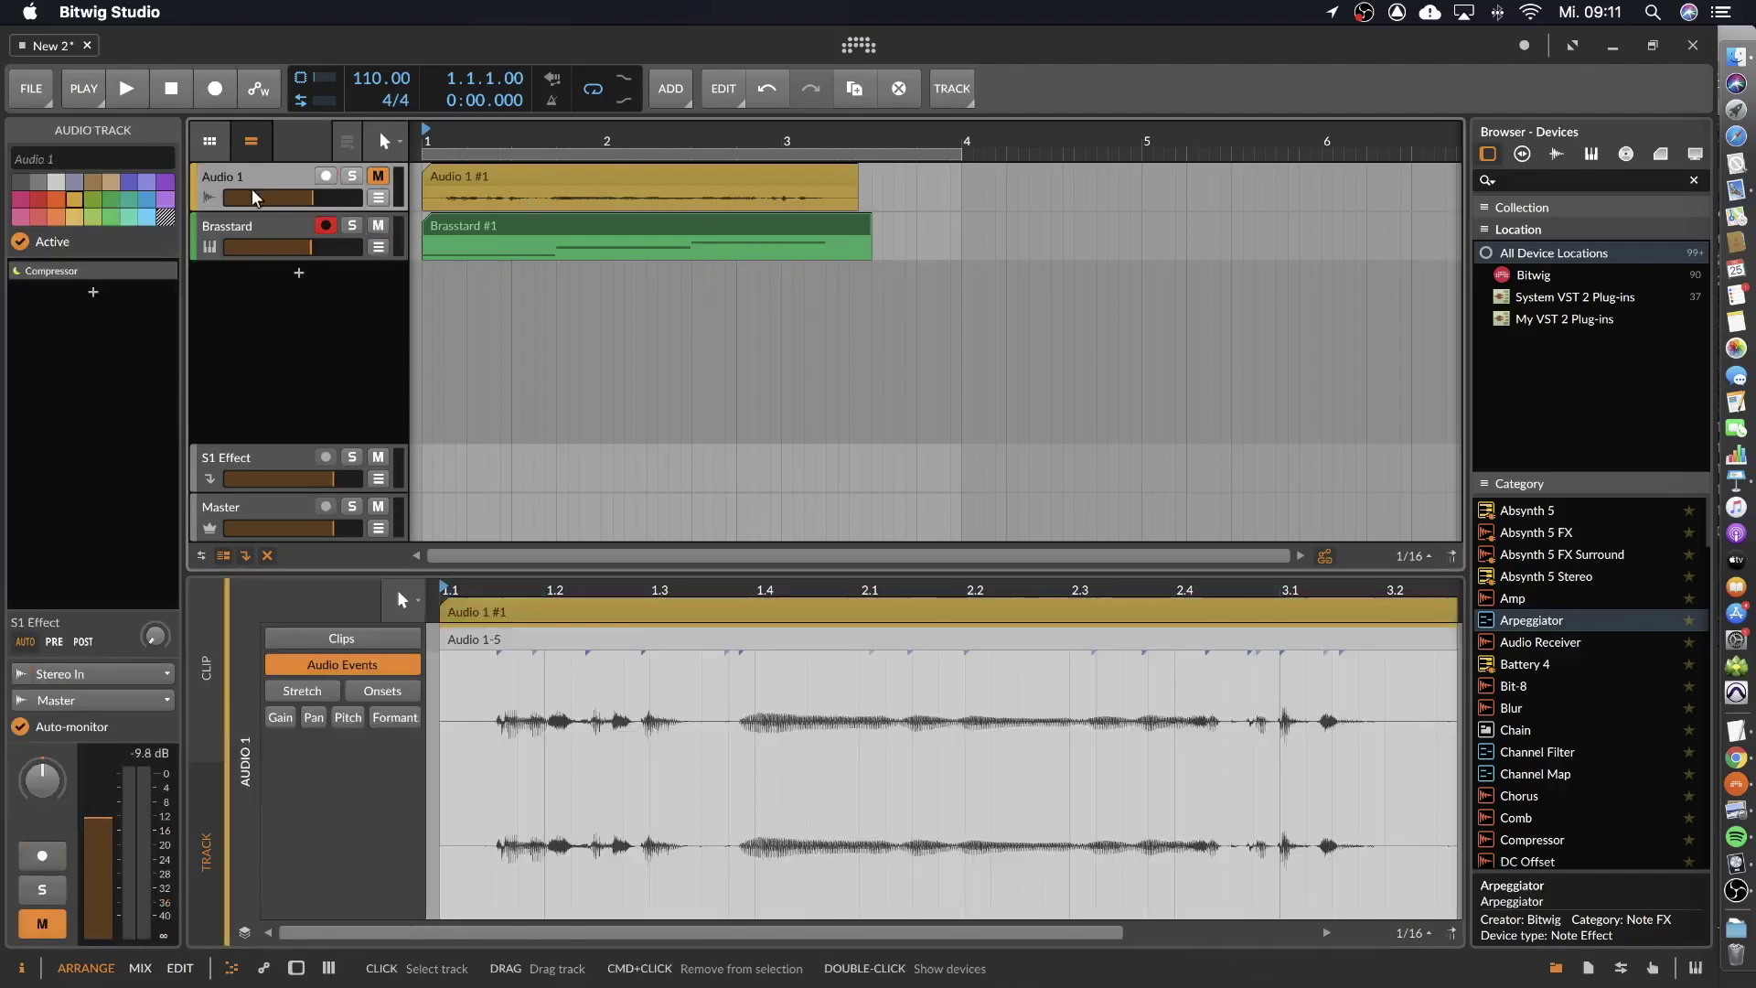
left_click(549, 180)
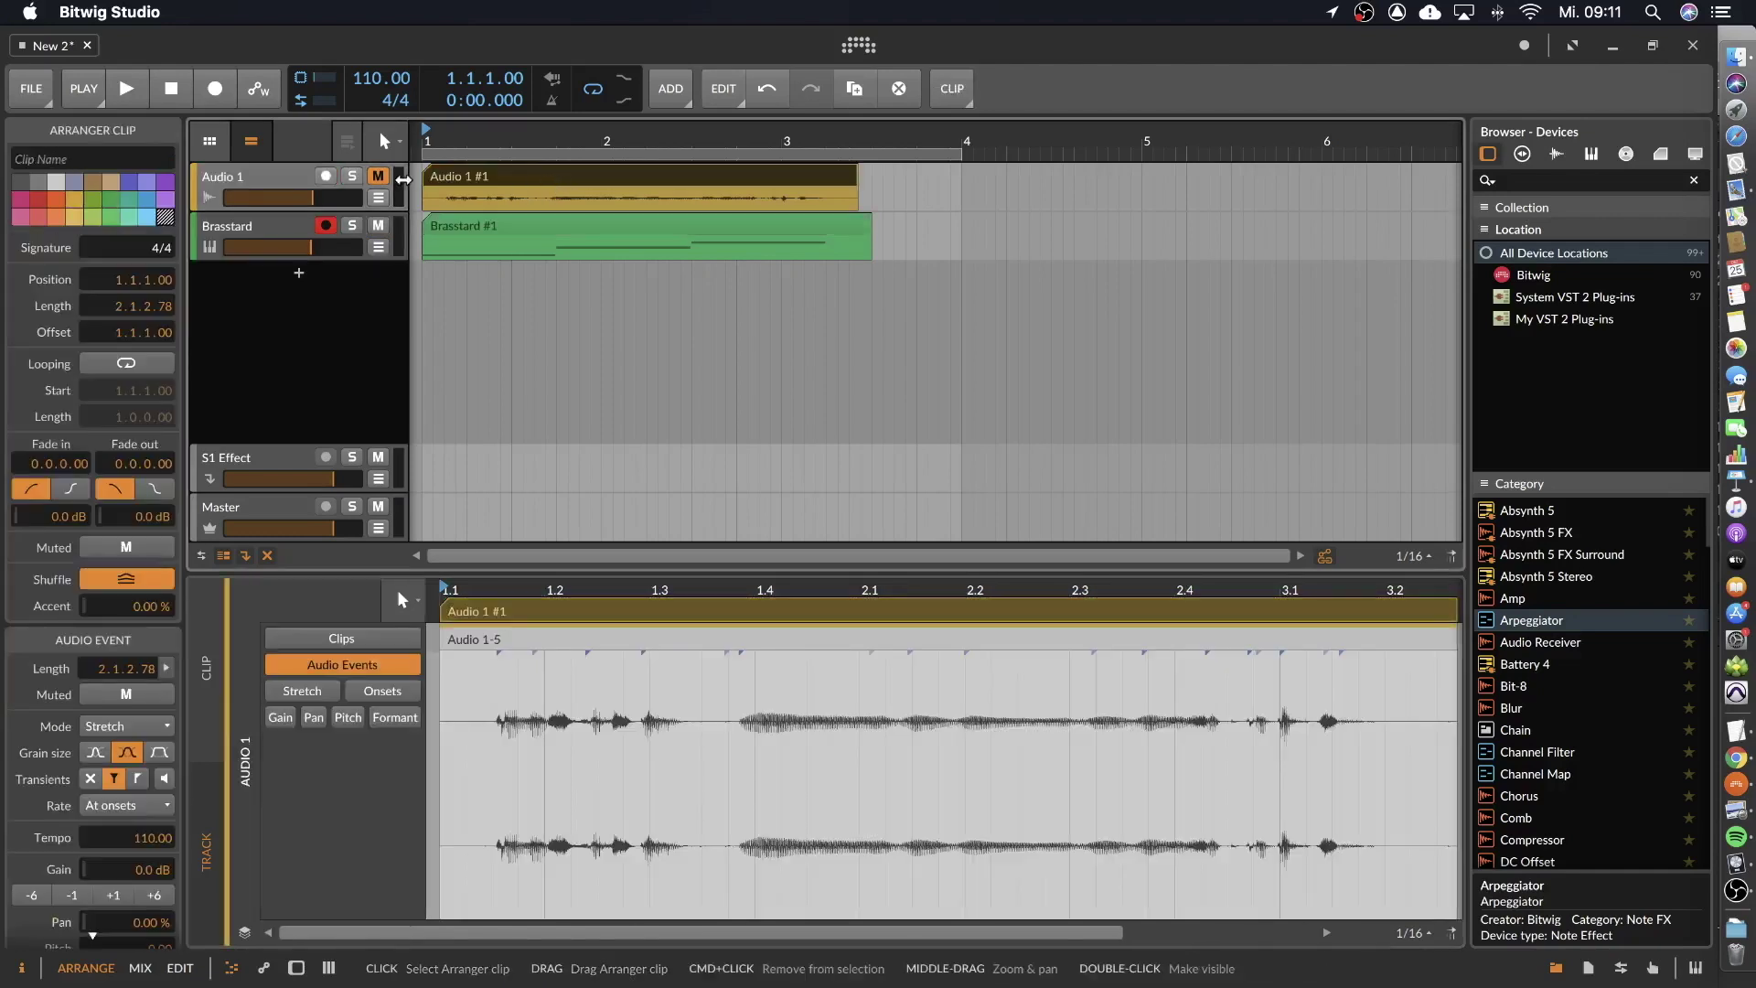
left_click(236, 231)
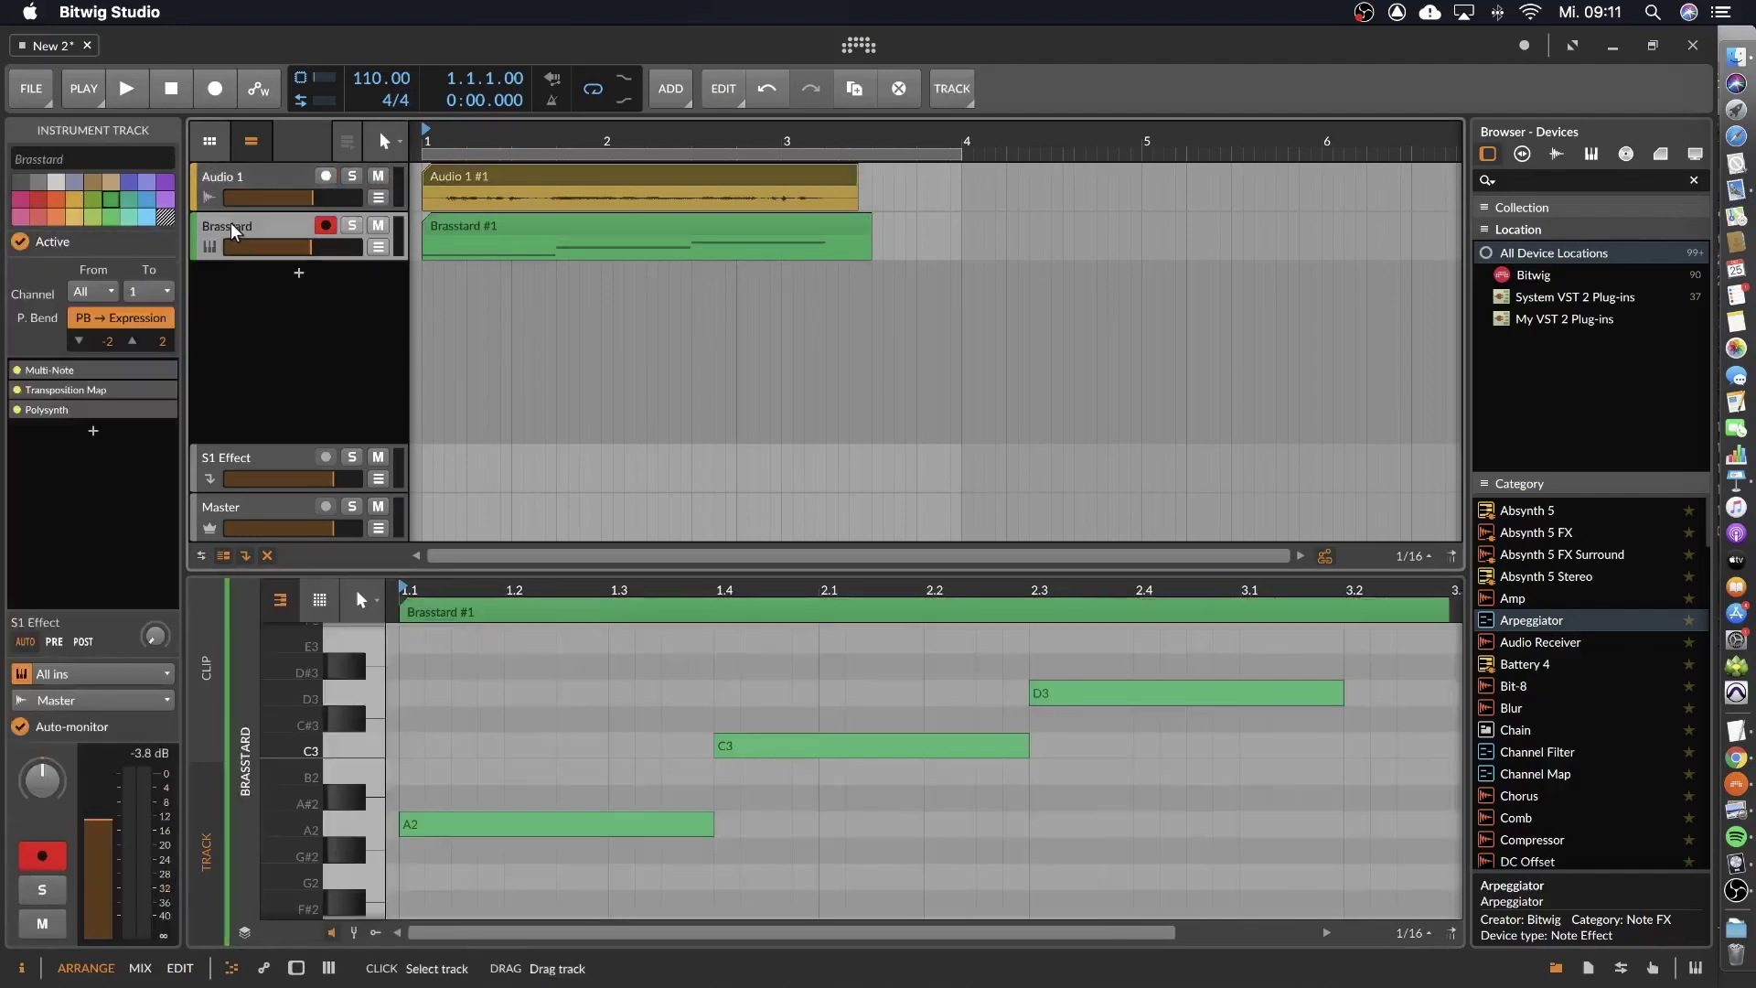
left_click(503, 230)
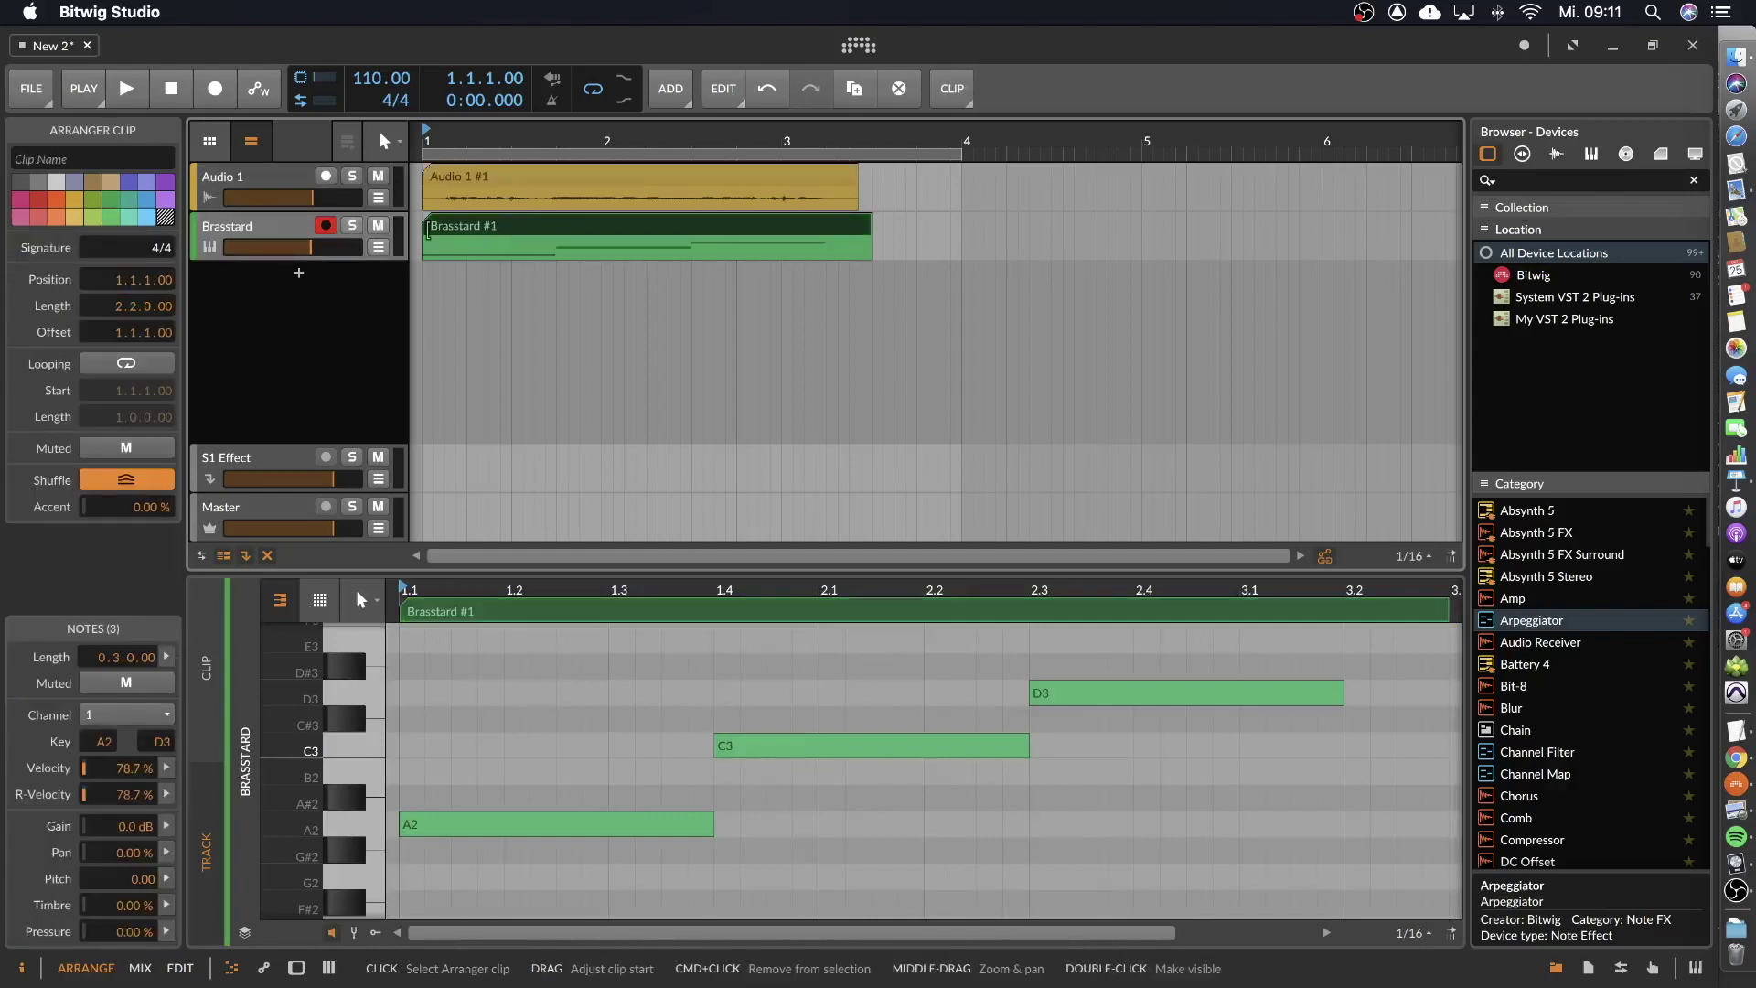
left_click_drag(312, 256, 225, 256)
Insert a Vocoder after the Compressor on the Audio 1 track and audition it.
left_click(240, 180)
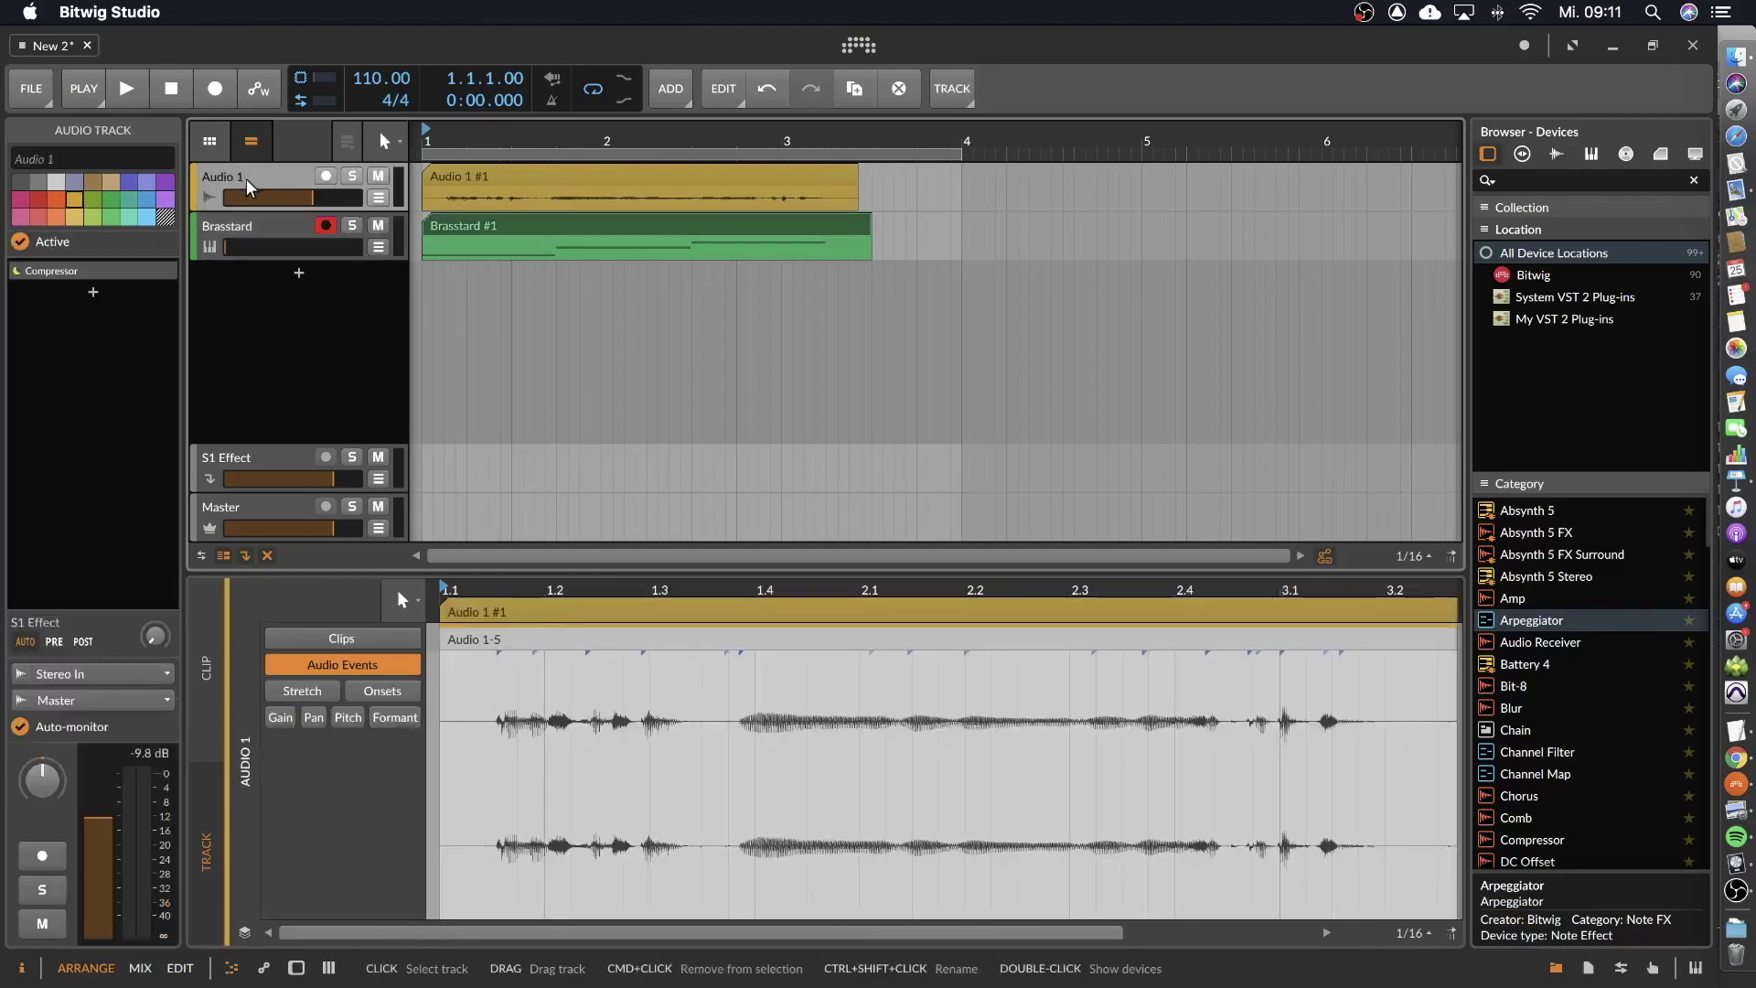
double_click(239, 179)
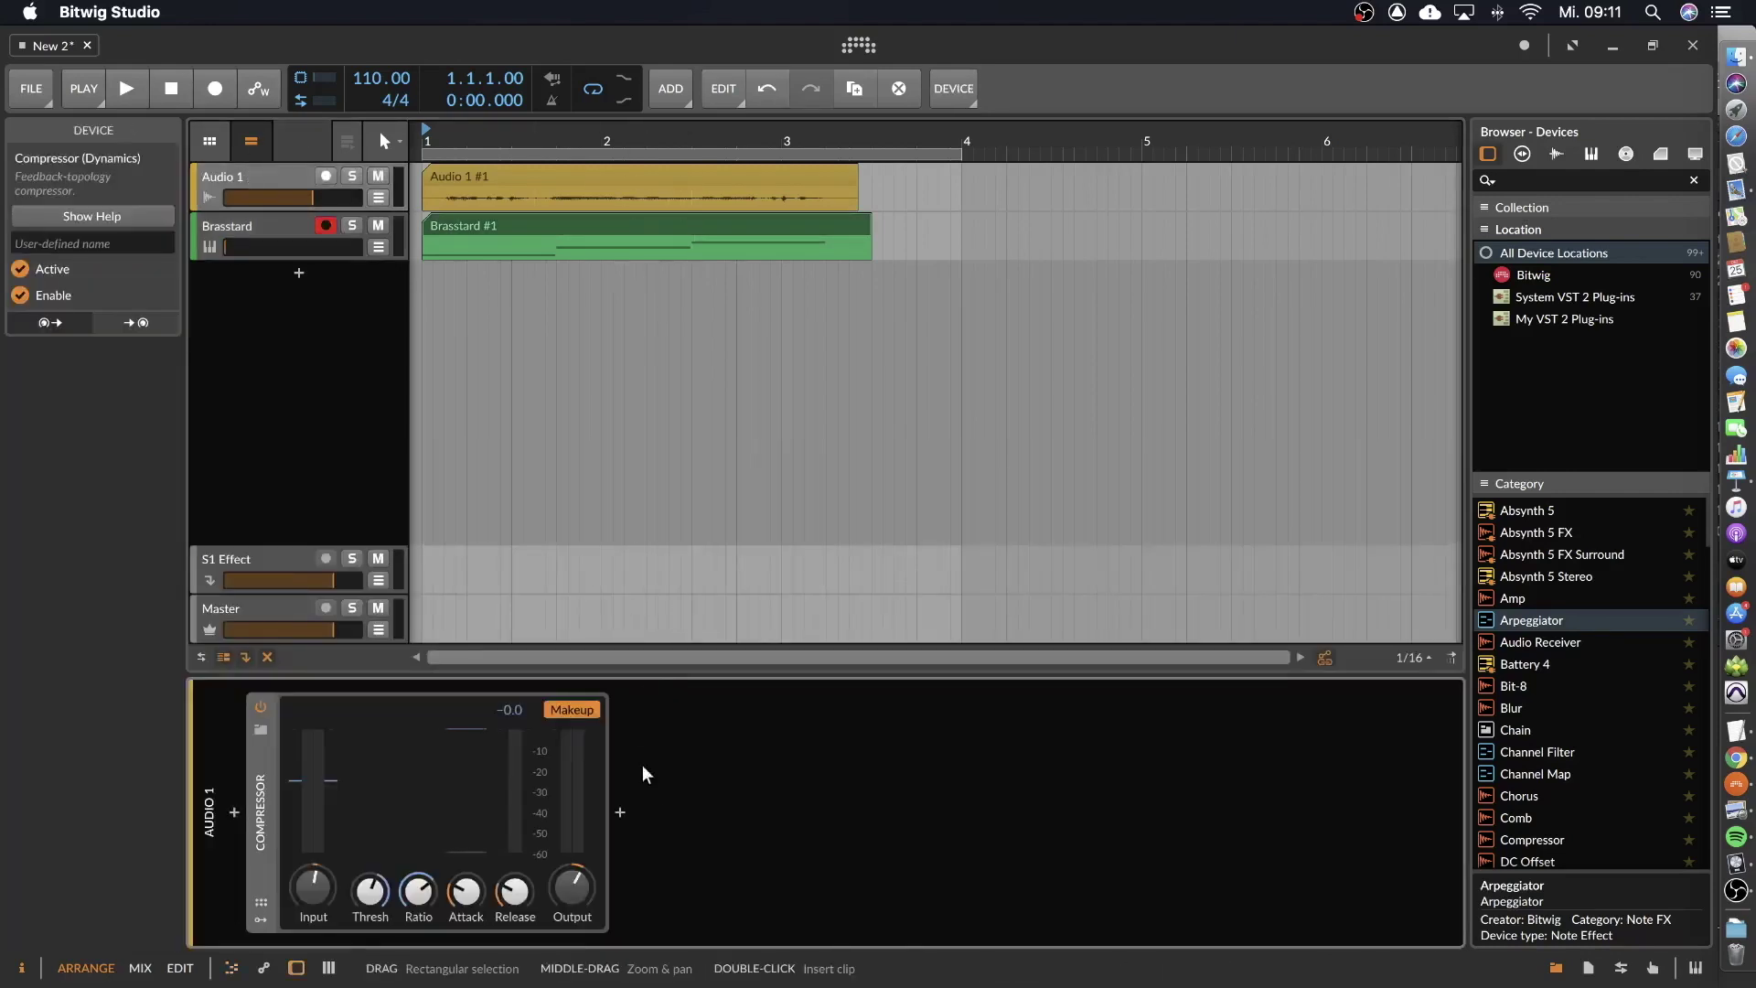
left_click(620, 812)
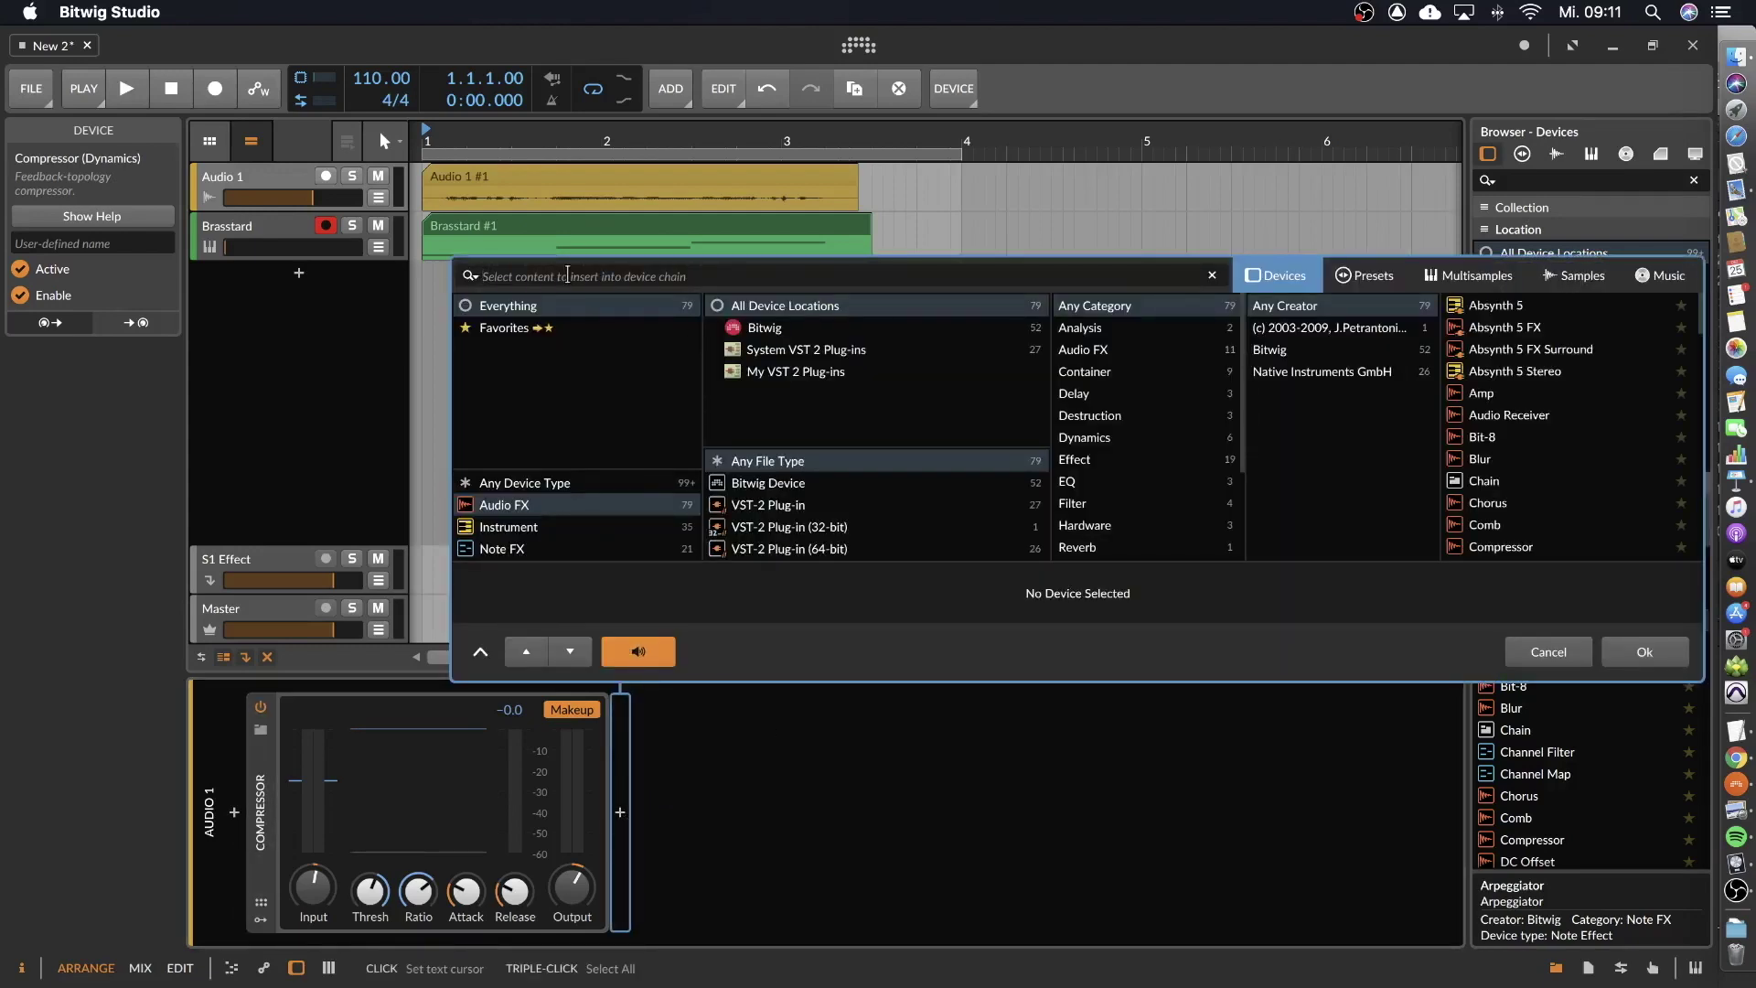
type("vo")
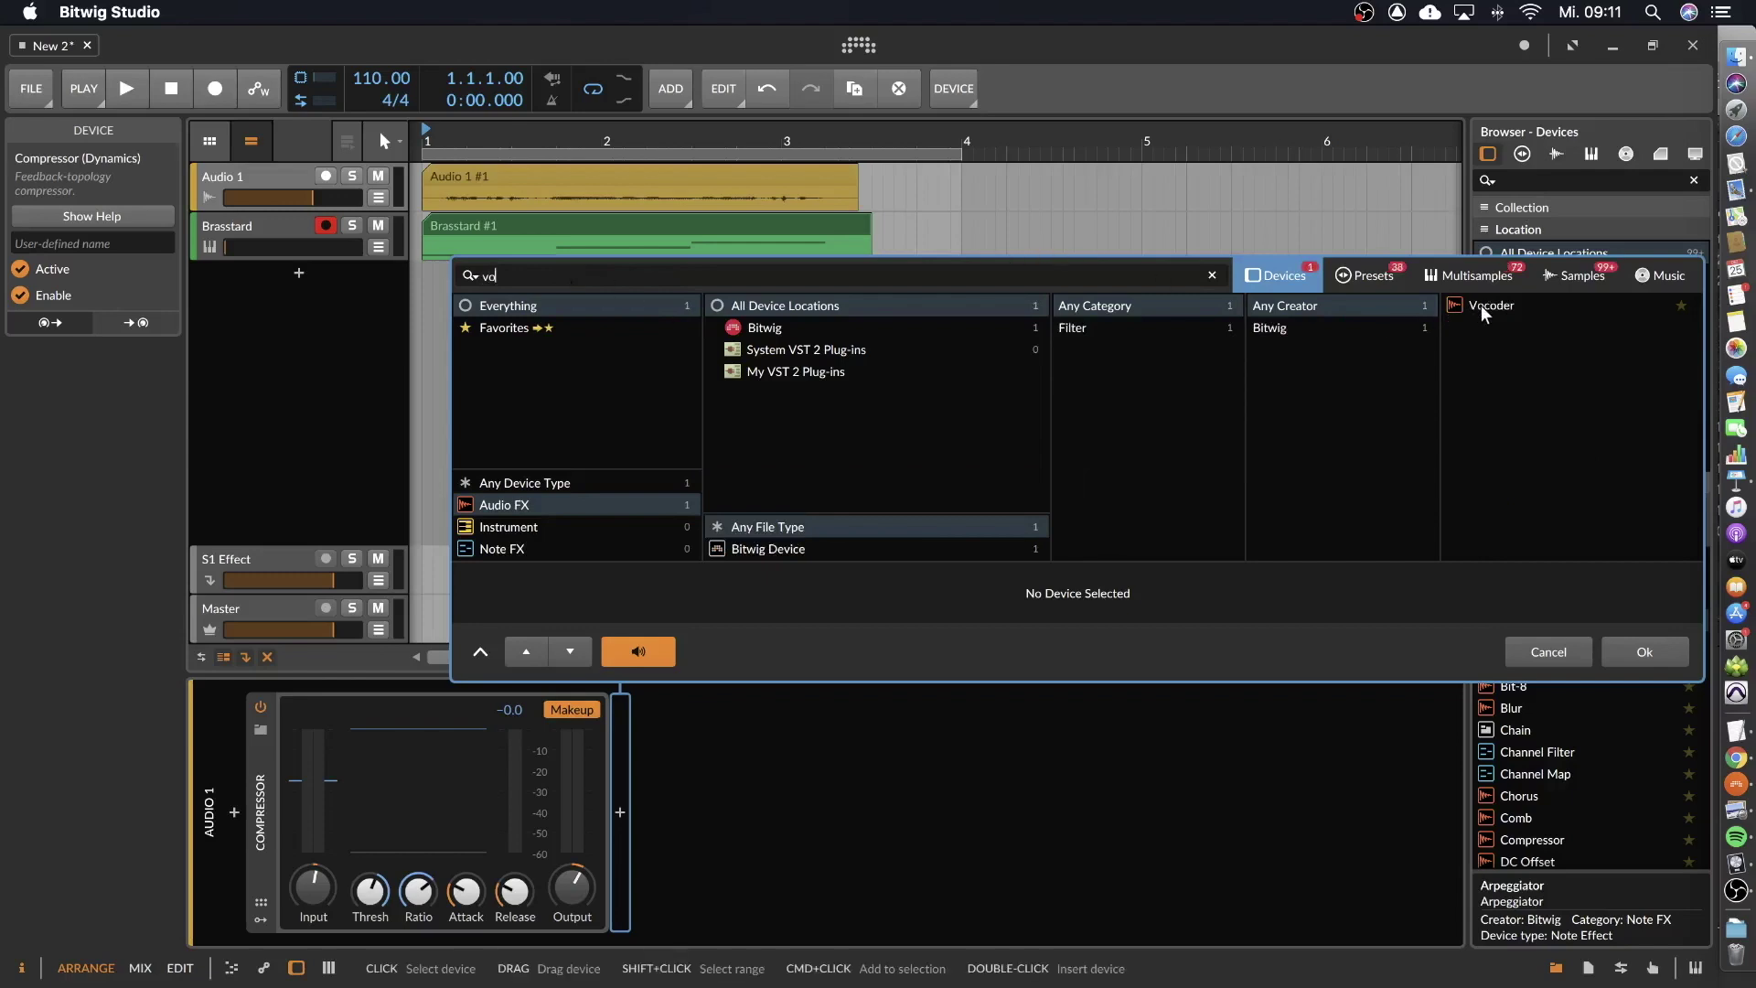
double_click(1480, 305)
key("space")
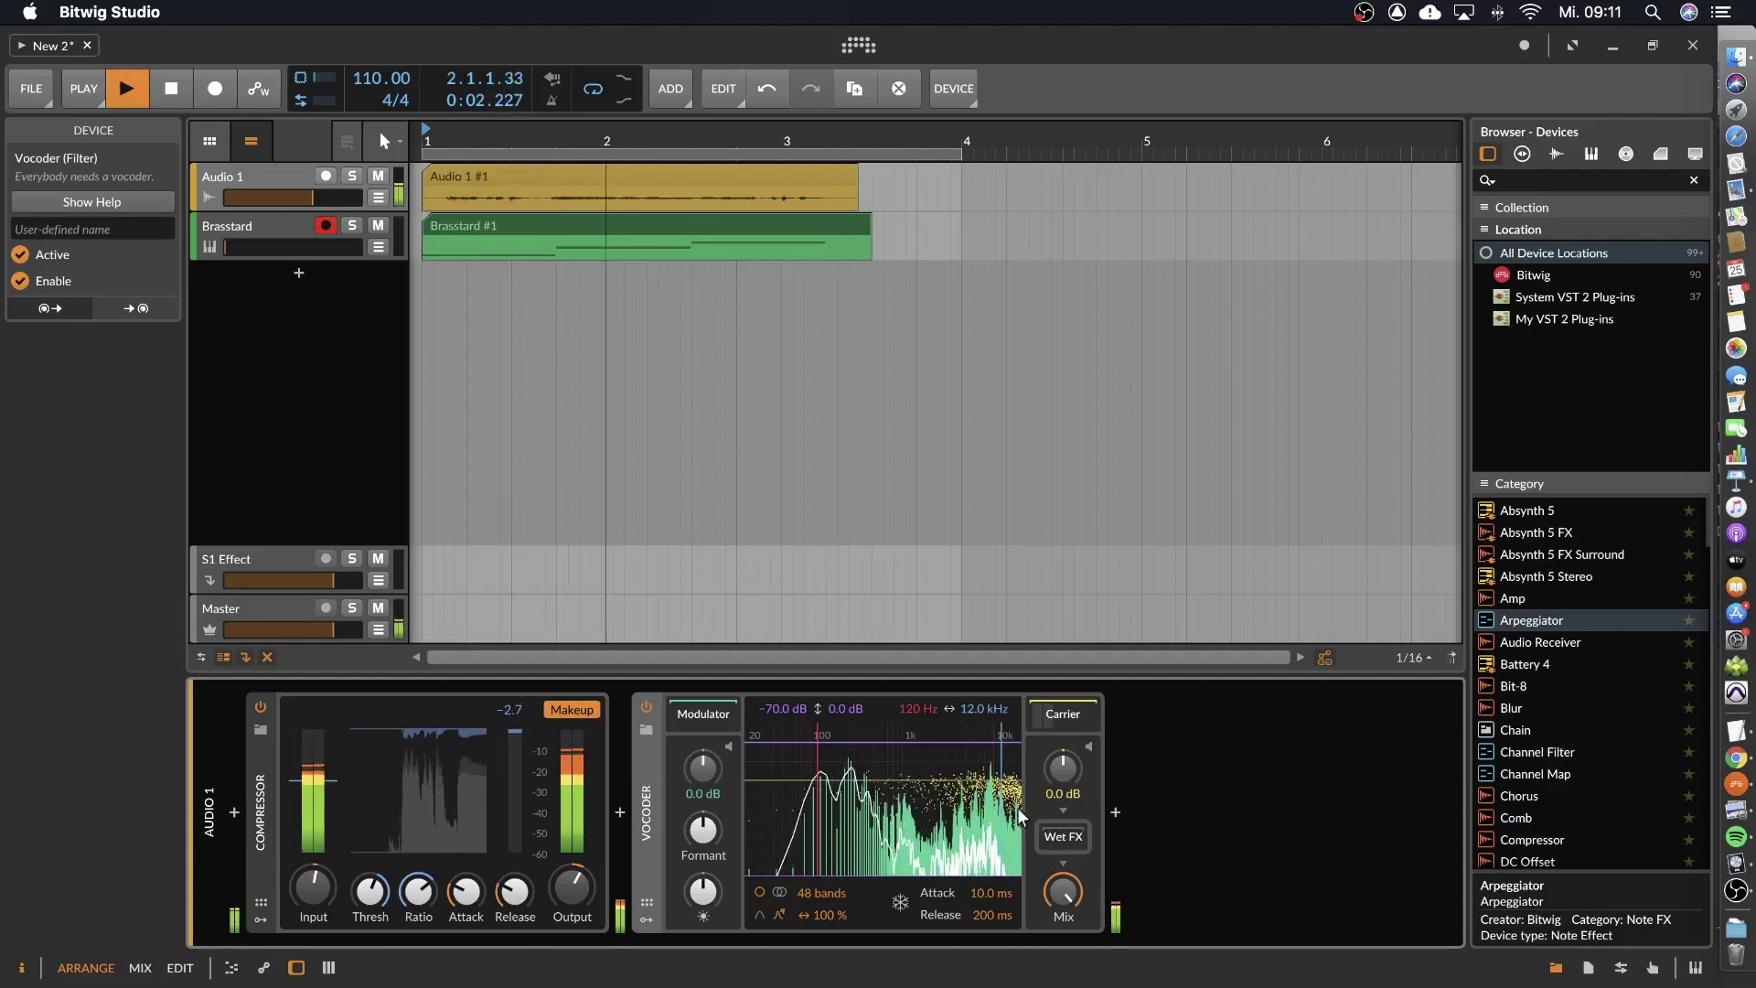
key("space")
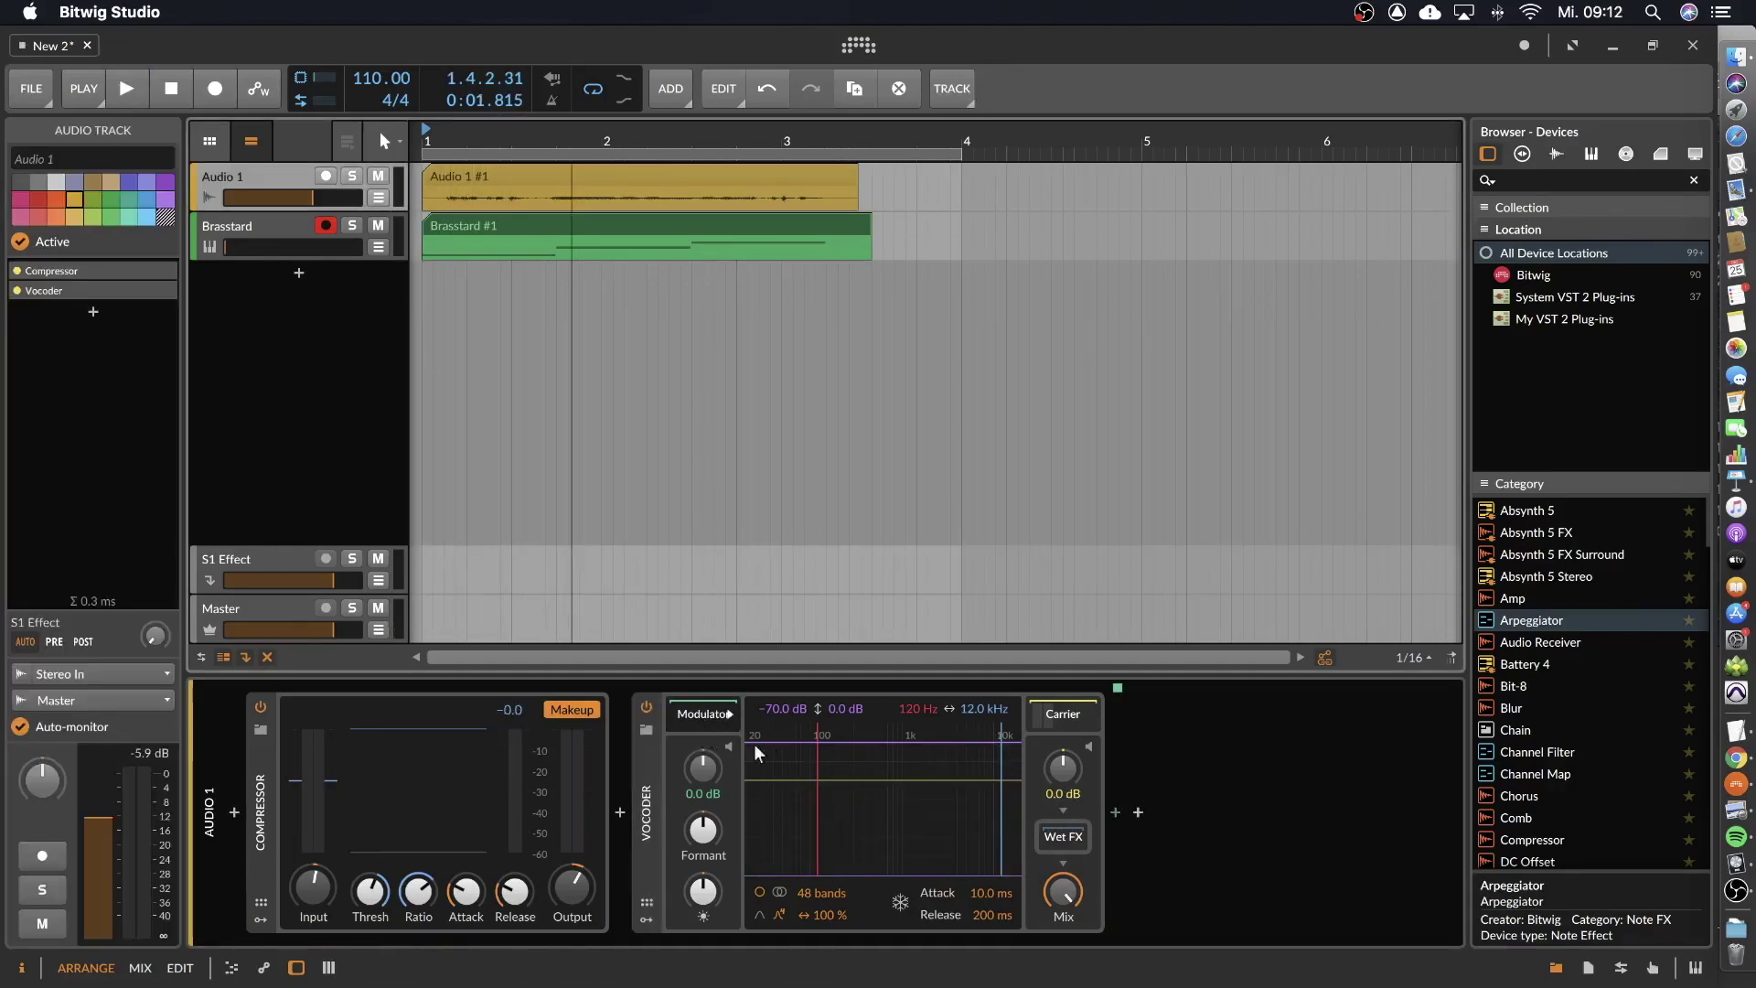
Show the Vocoder's carrier chain and disable its Brown Noise device, keeping the Audio Receiver enabled.
left_click(1067, 717)
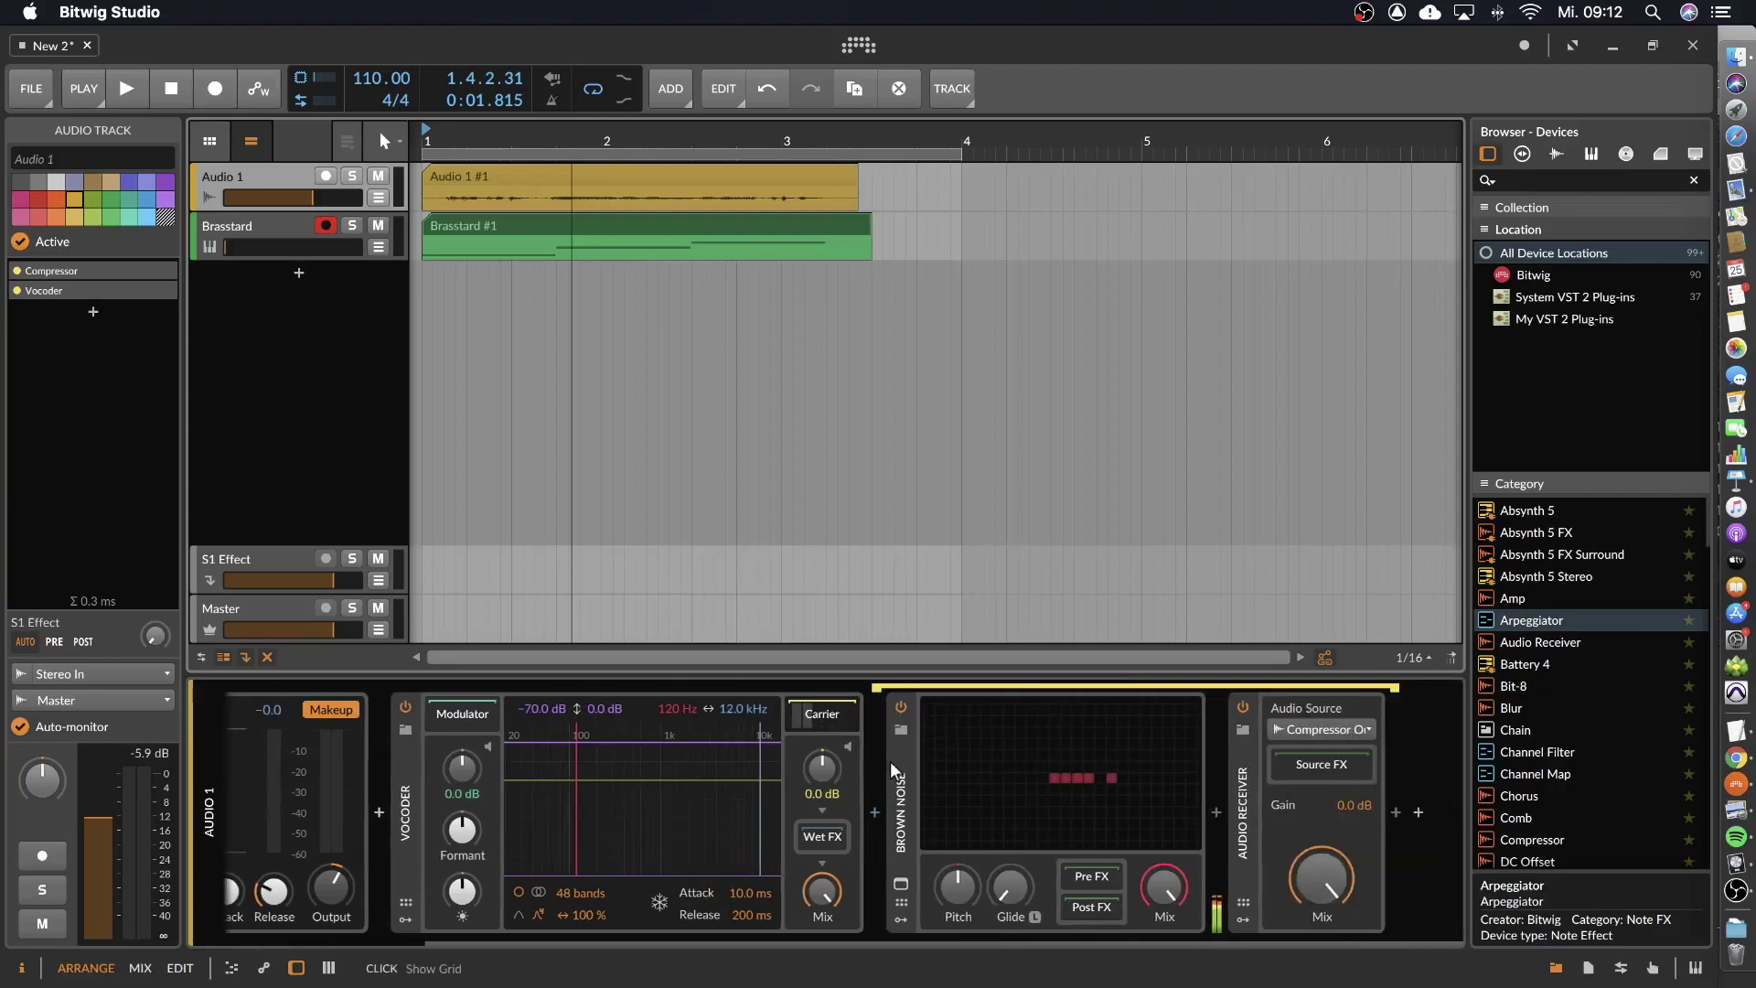
left_click(900, 704)
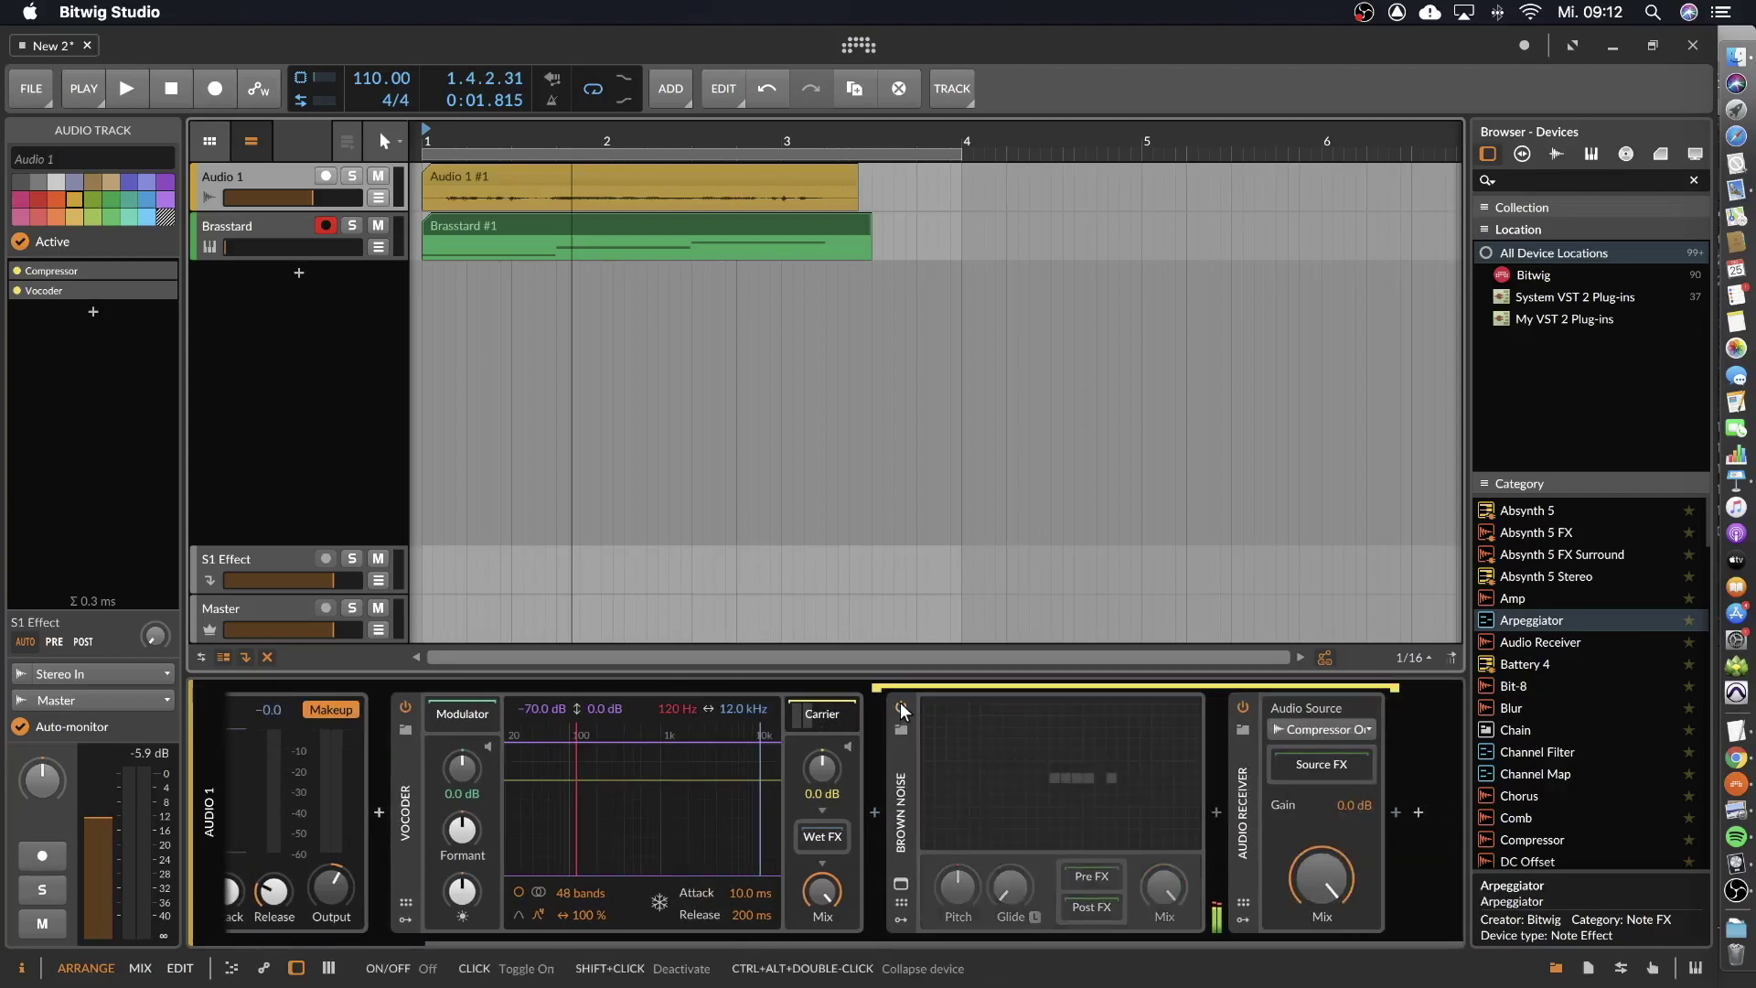
left_click(902, 810)
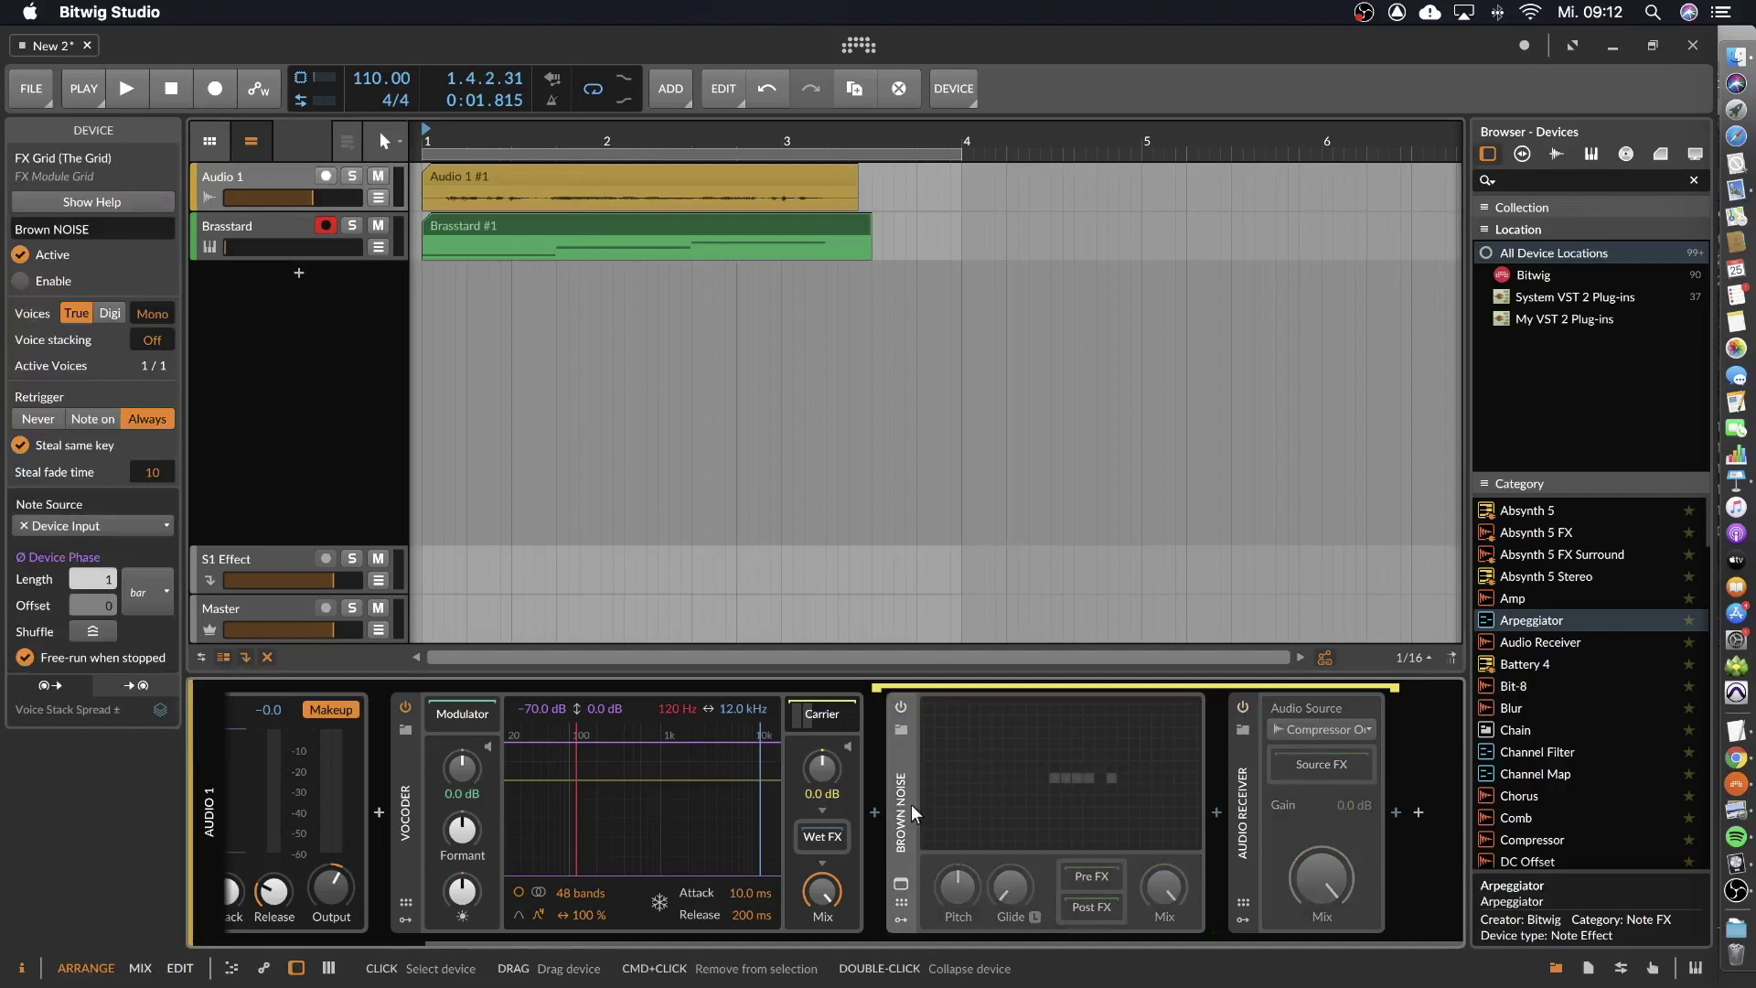
left_click(1242, 707)
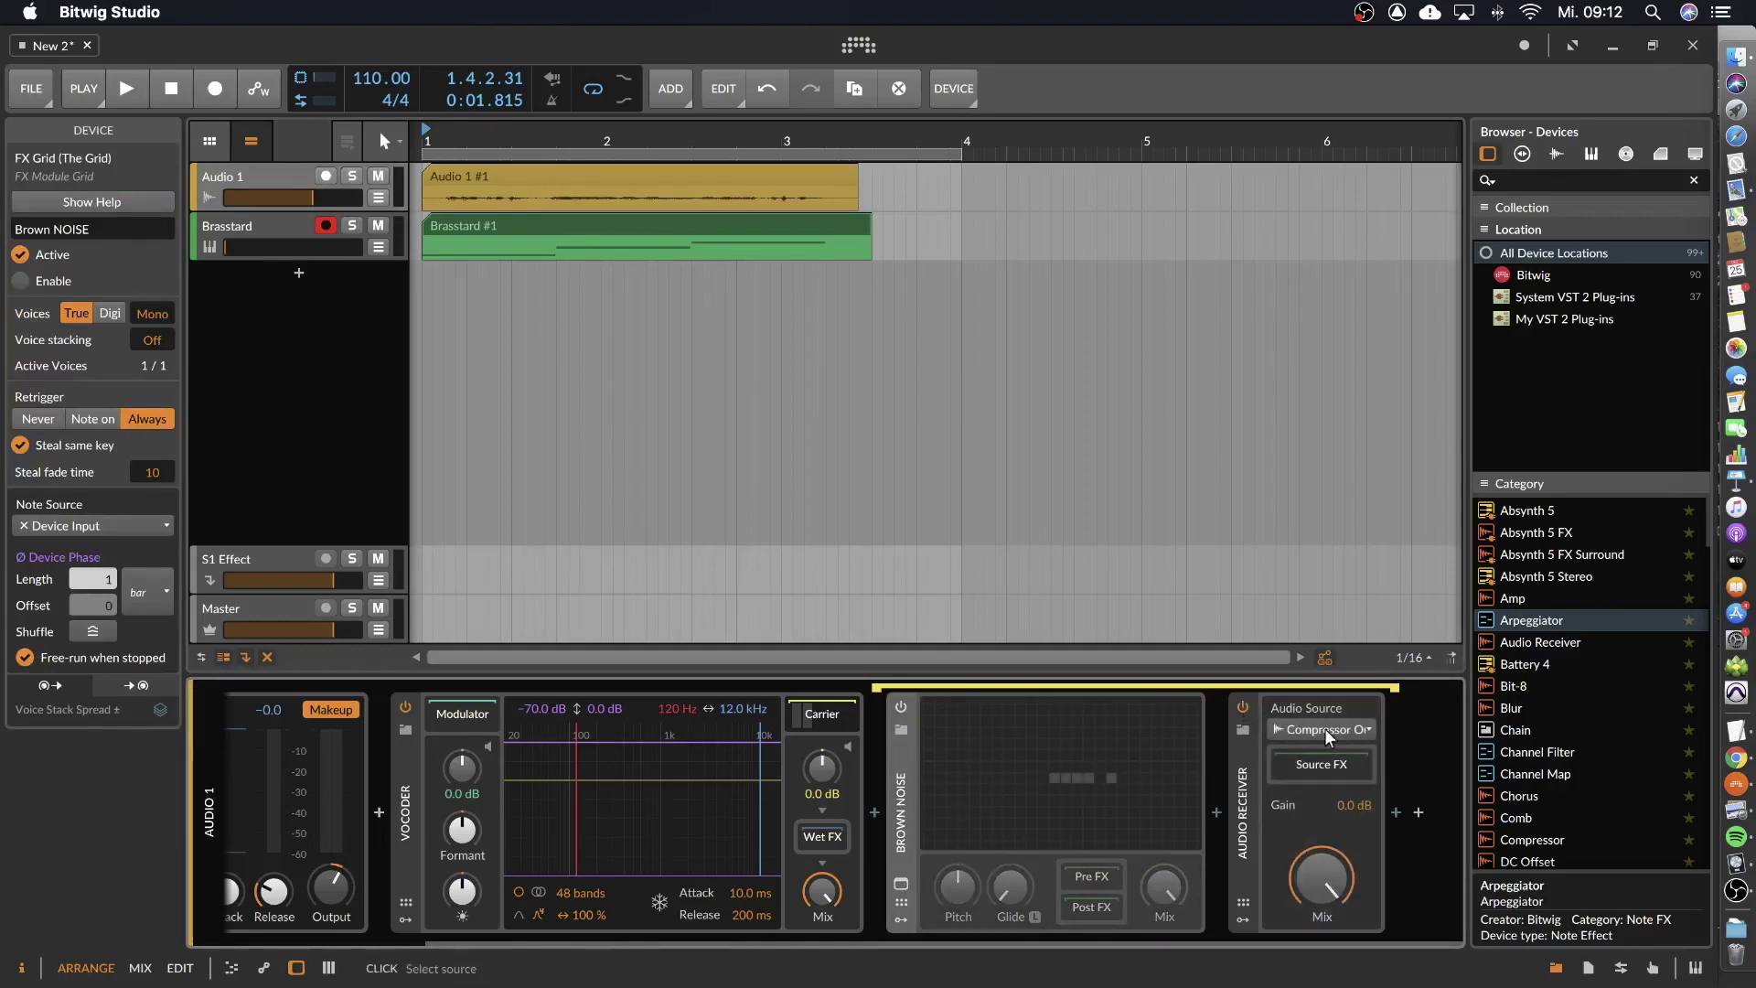
Set the Audio Receiver's source to the Brasstard track's PRE signal and play back the result.
left_click(1341, 728)
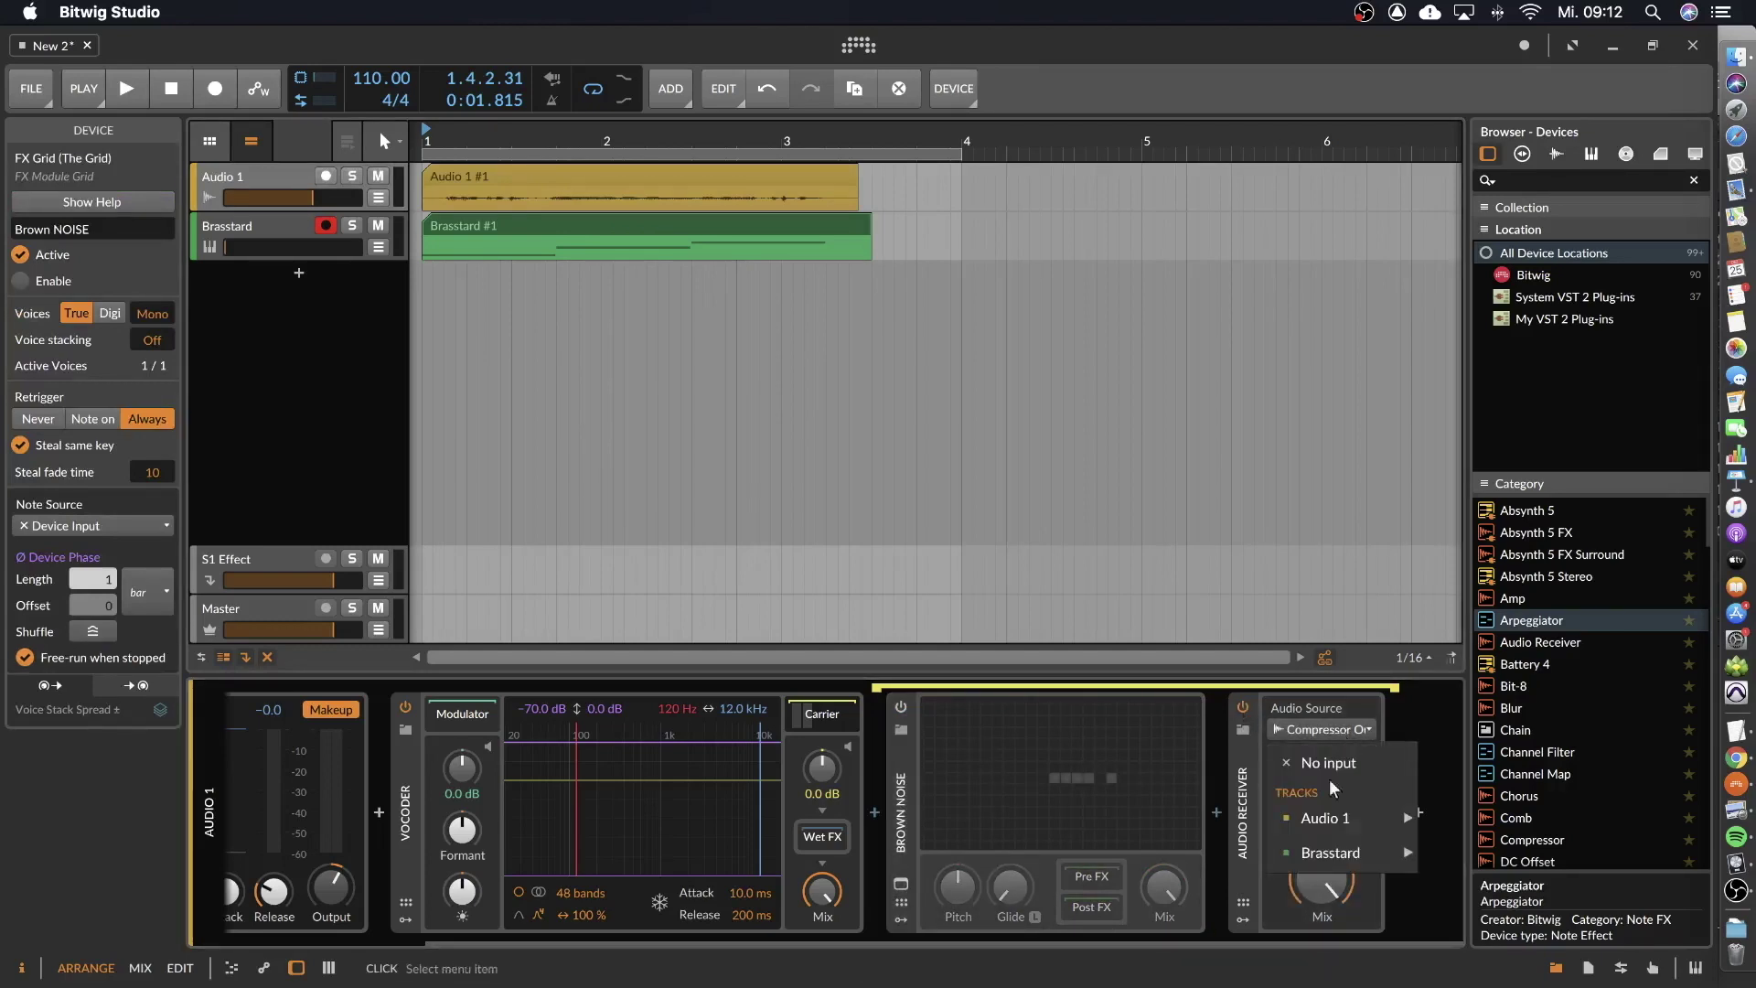
mouse_move(1325, 852)
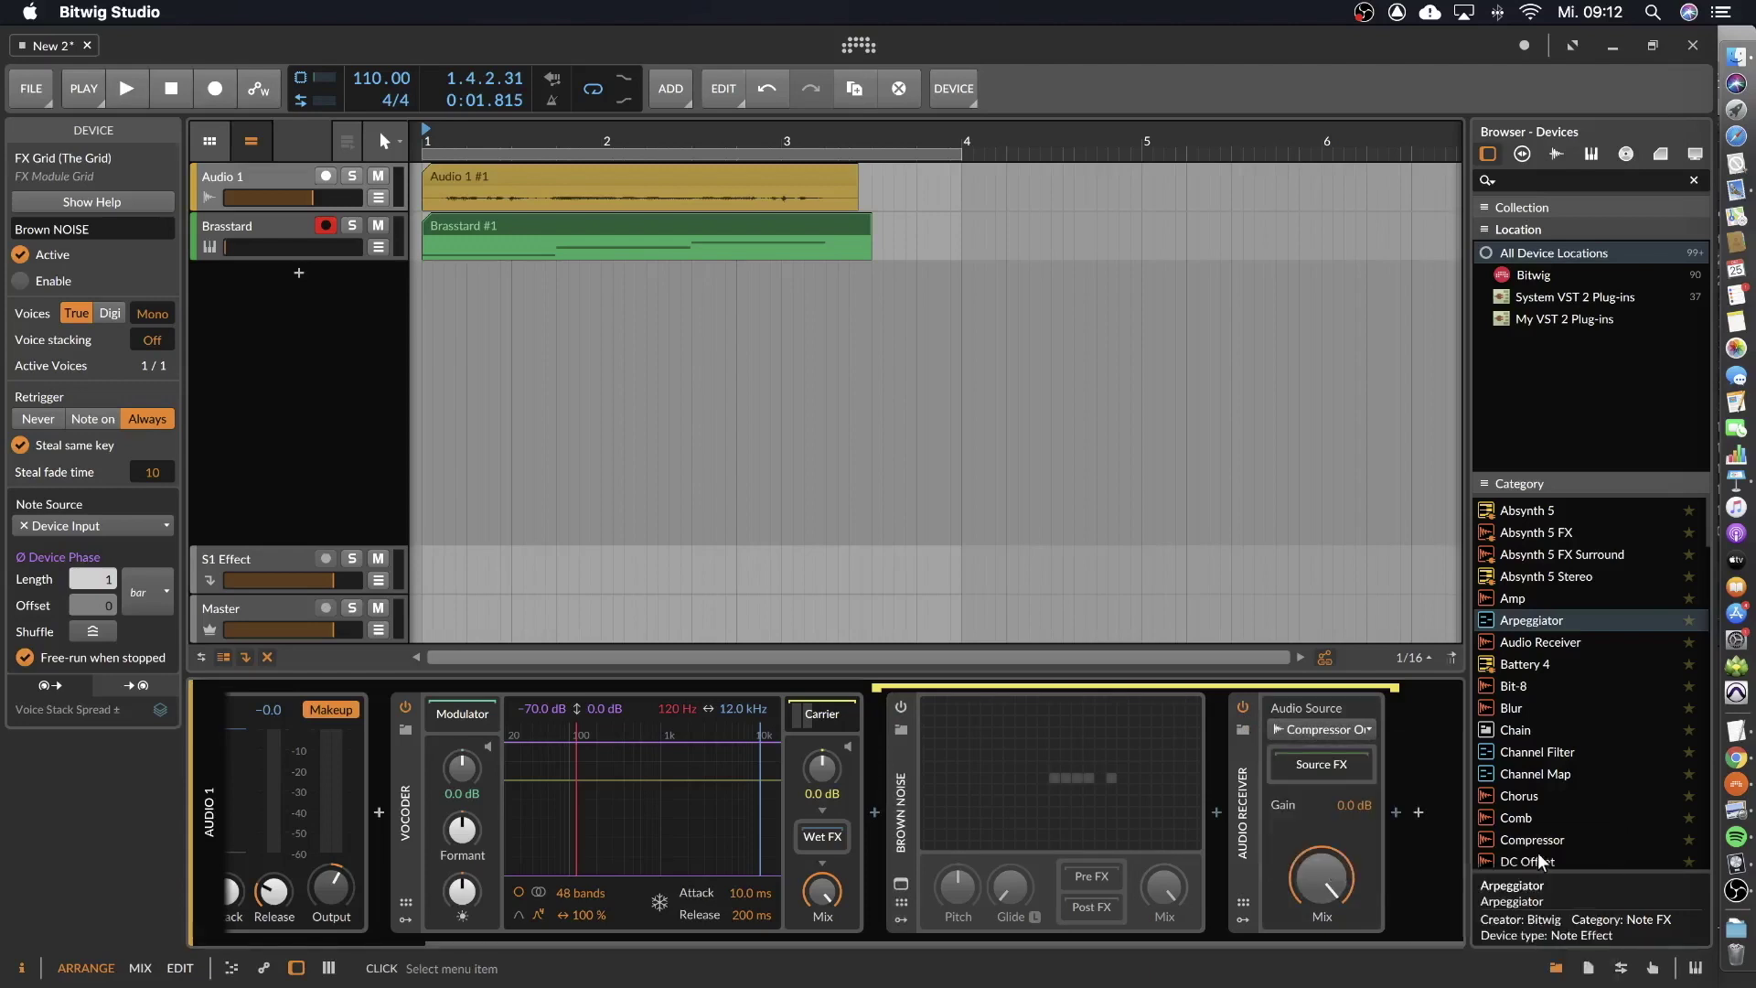
key("space")
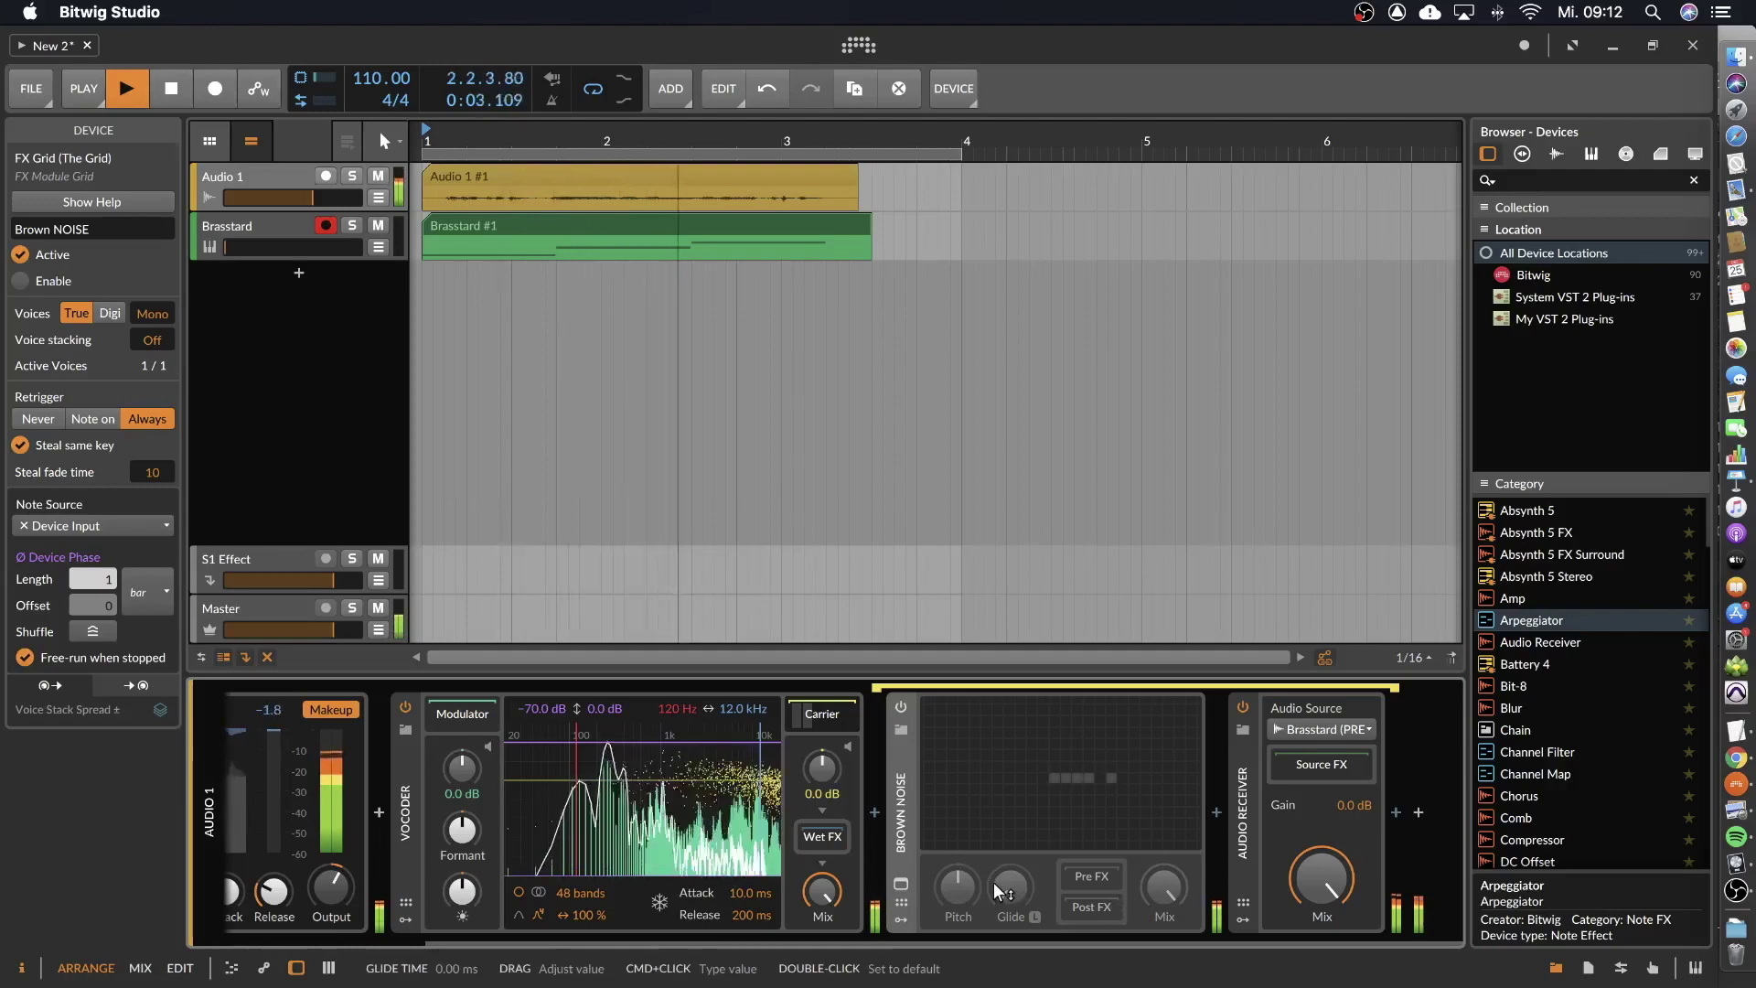
key("space")
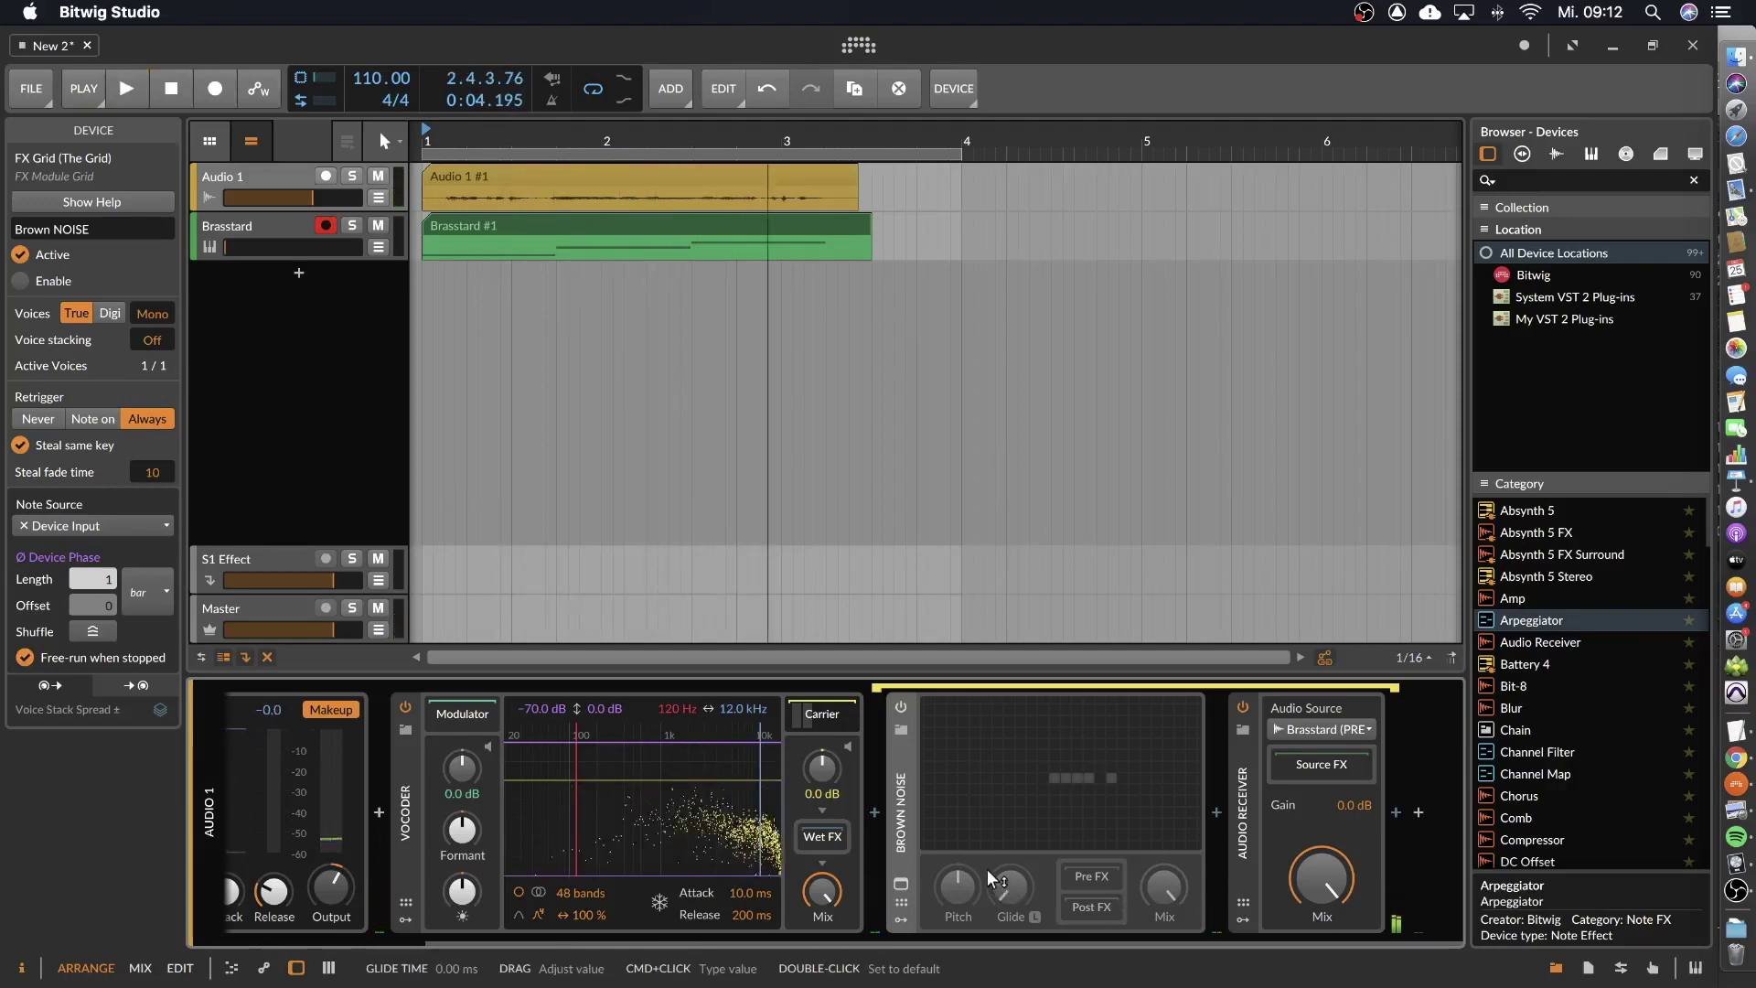
Try the Vocoder's modulator gain at +4.1 dB and +1.4 dB during playback, and reset it to 0.0 dB.
scroll(838, 805, "left", 5)
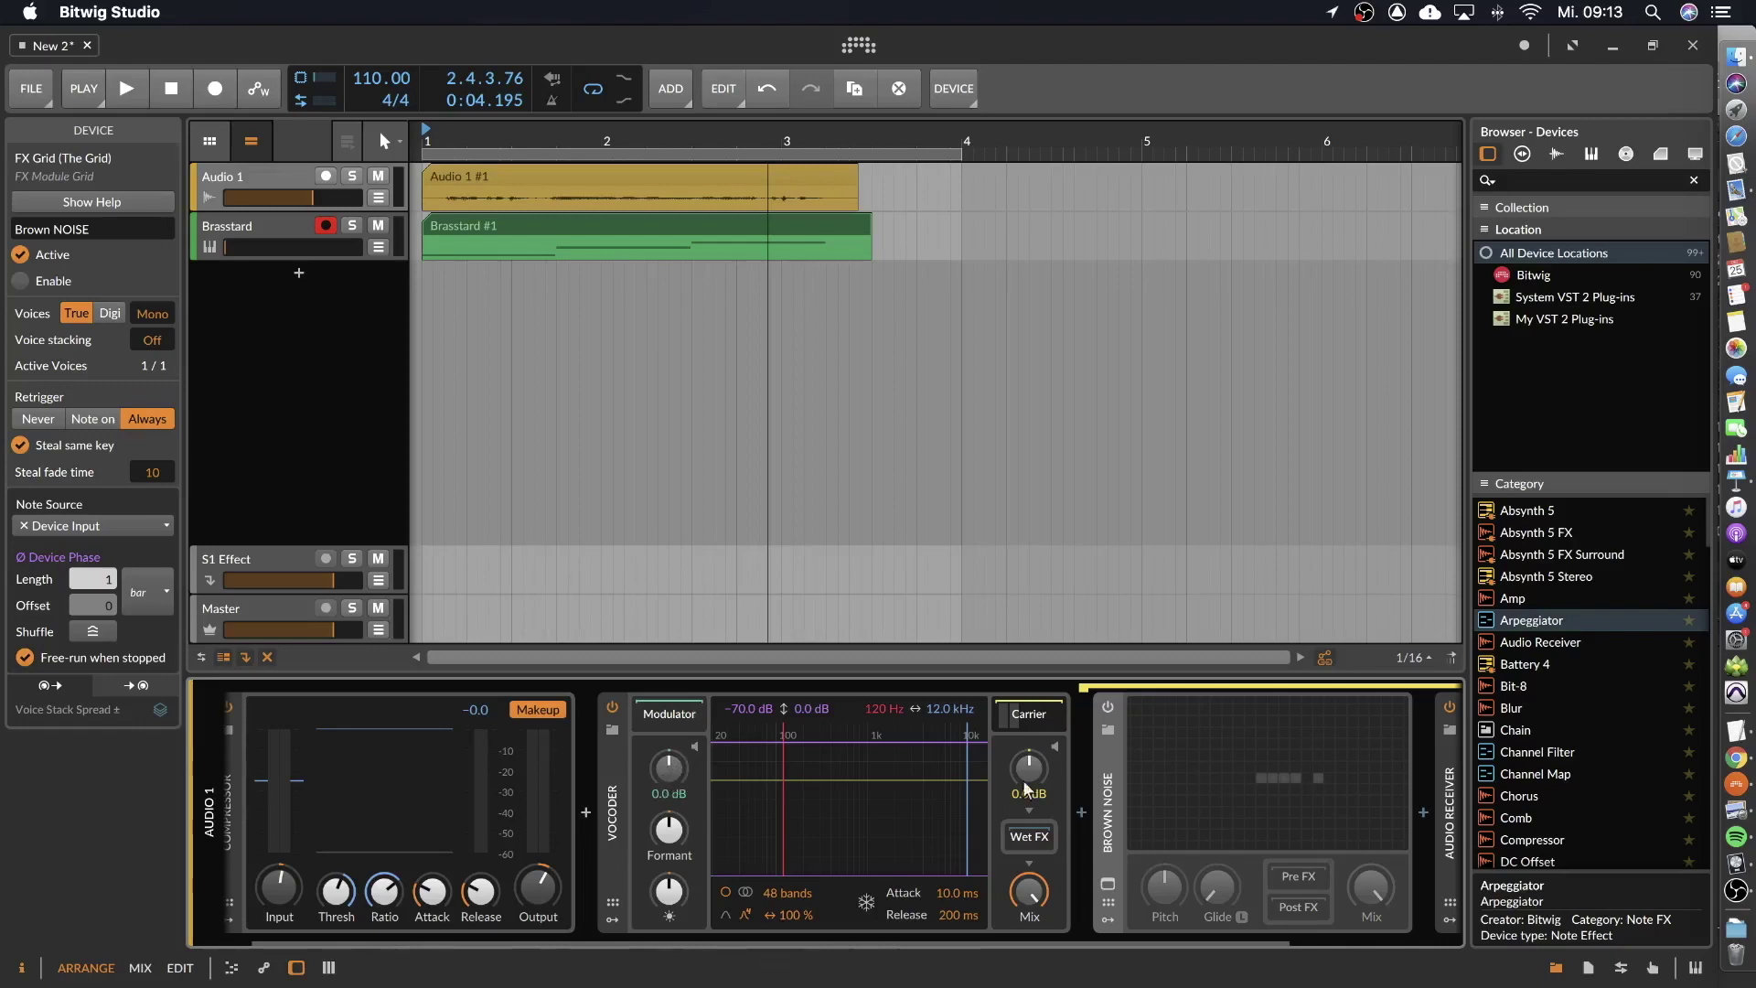
left_click_drag(669, 770, 668, 751)
key("space")
key("space")
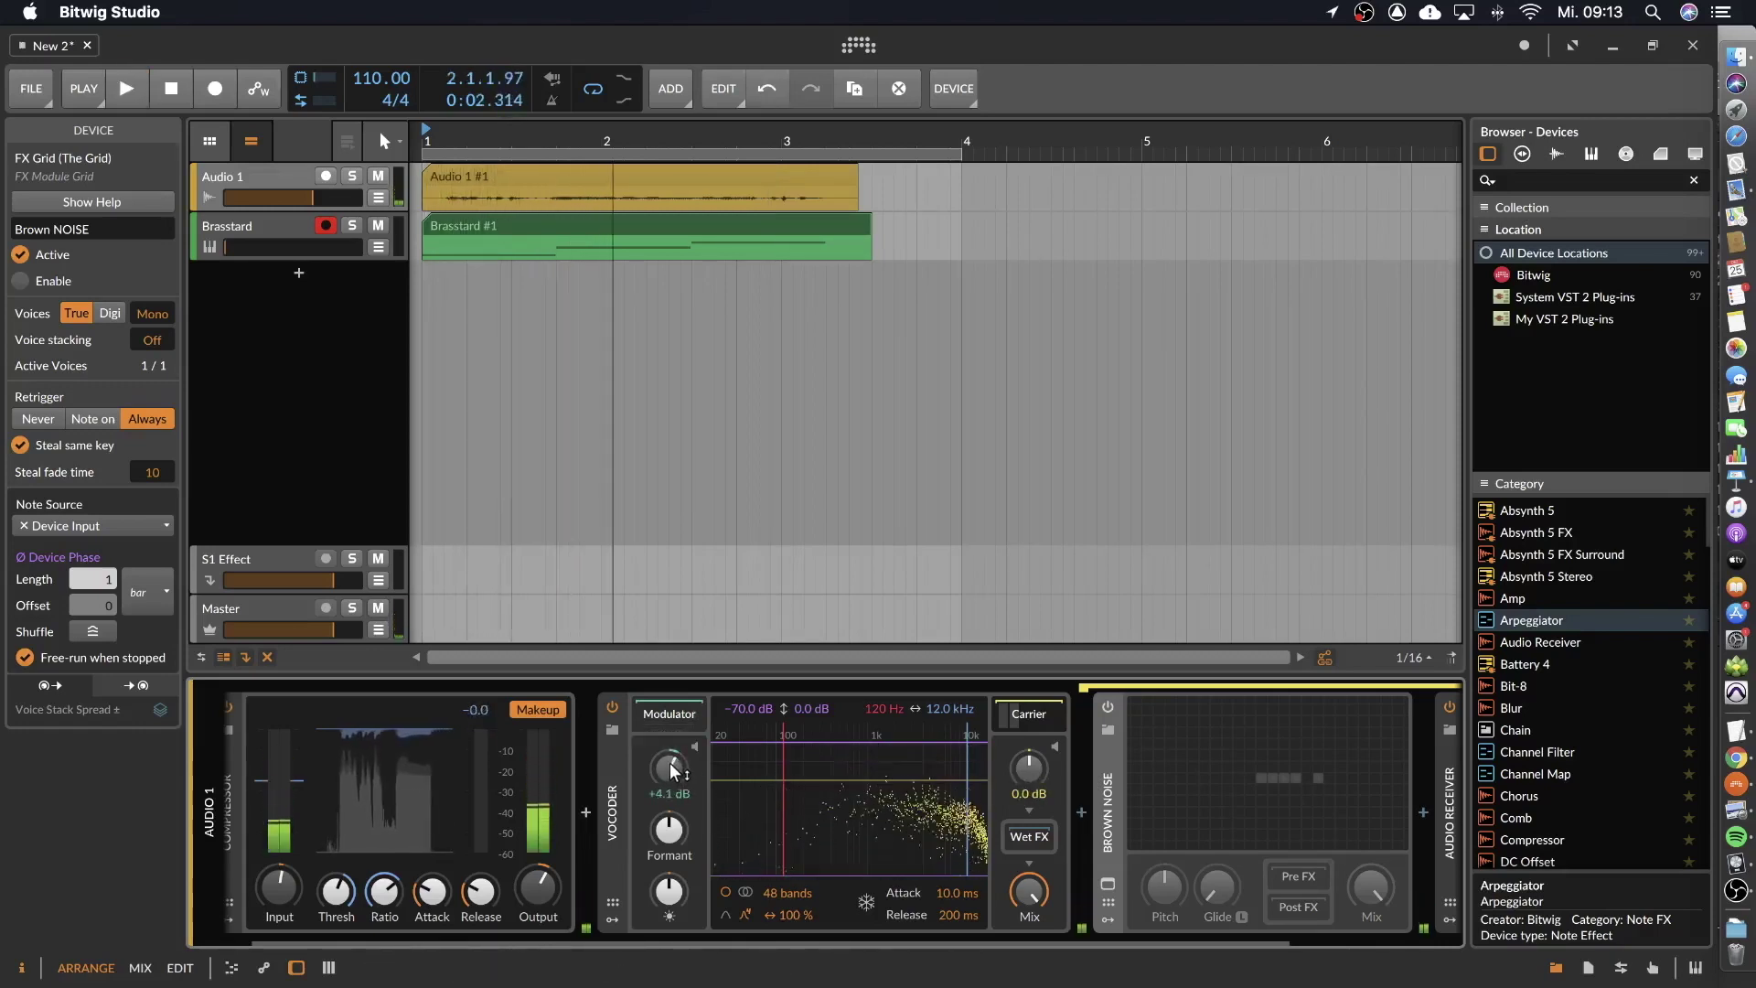
key("space")
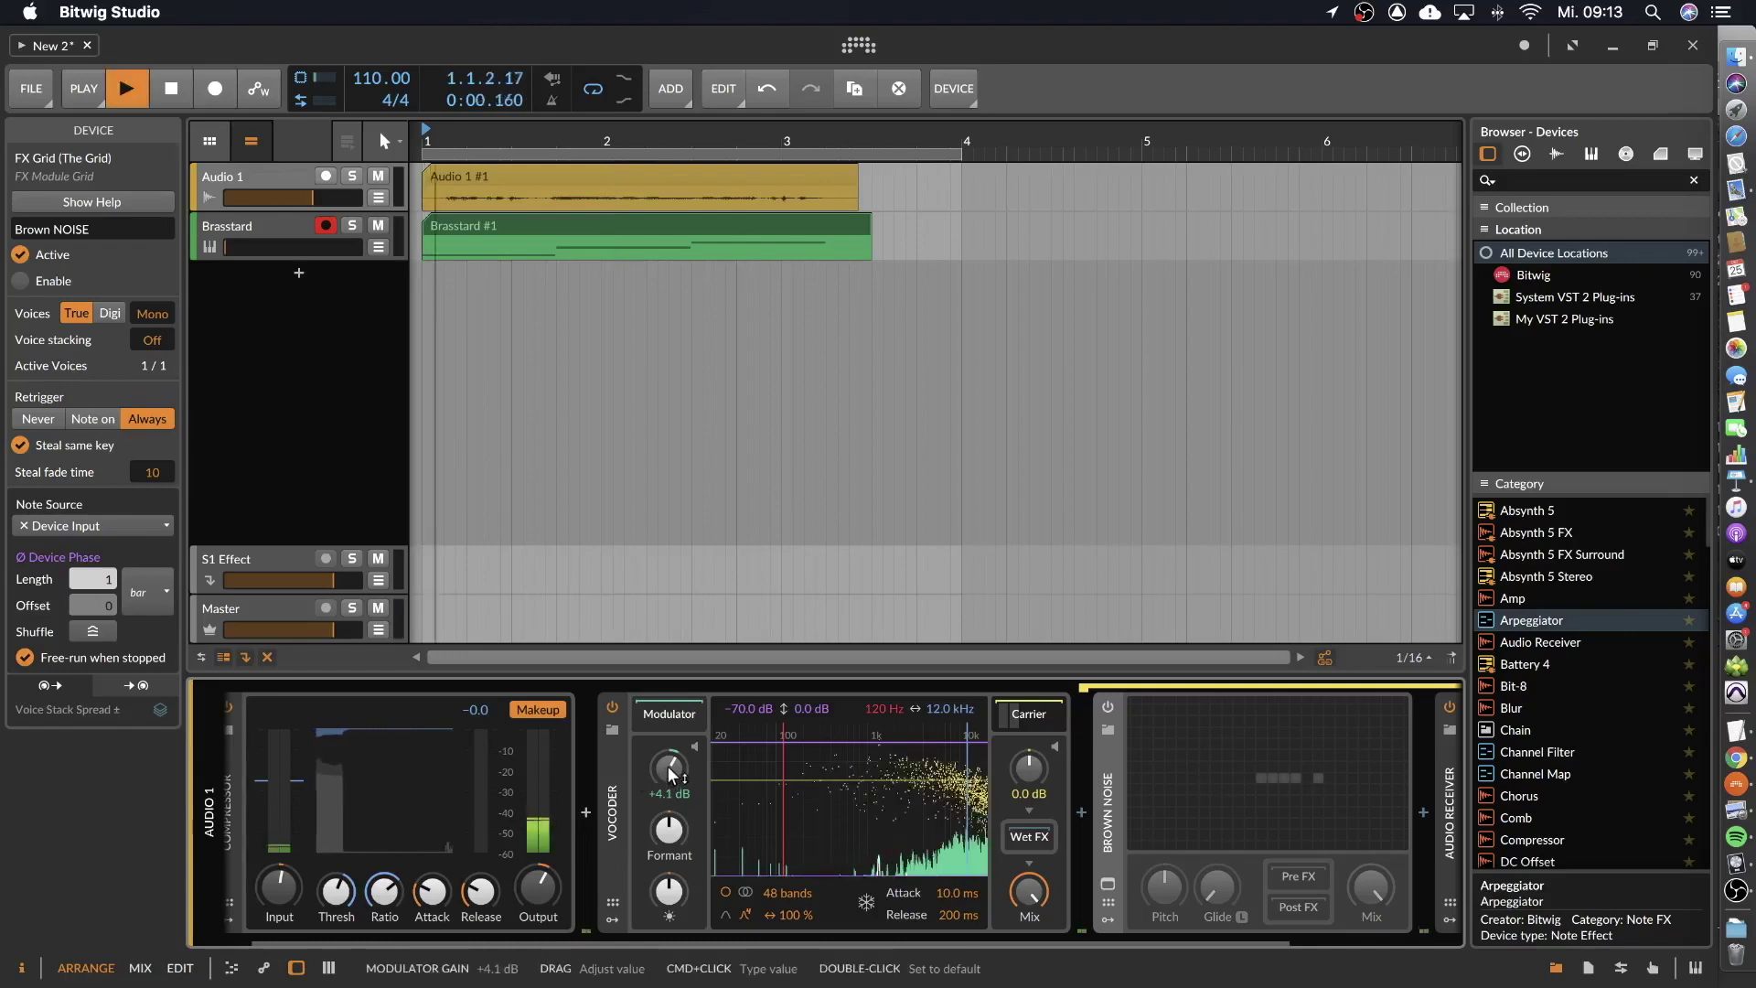
left_click_drag(668, 774, 669, 790)
key("space")
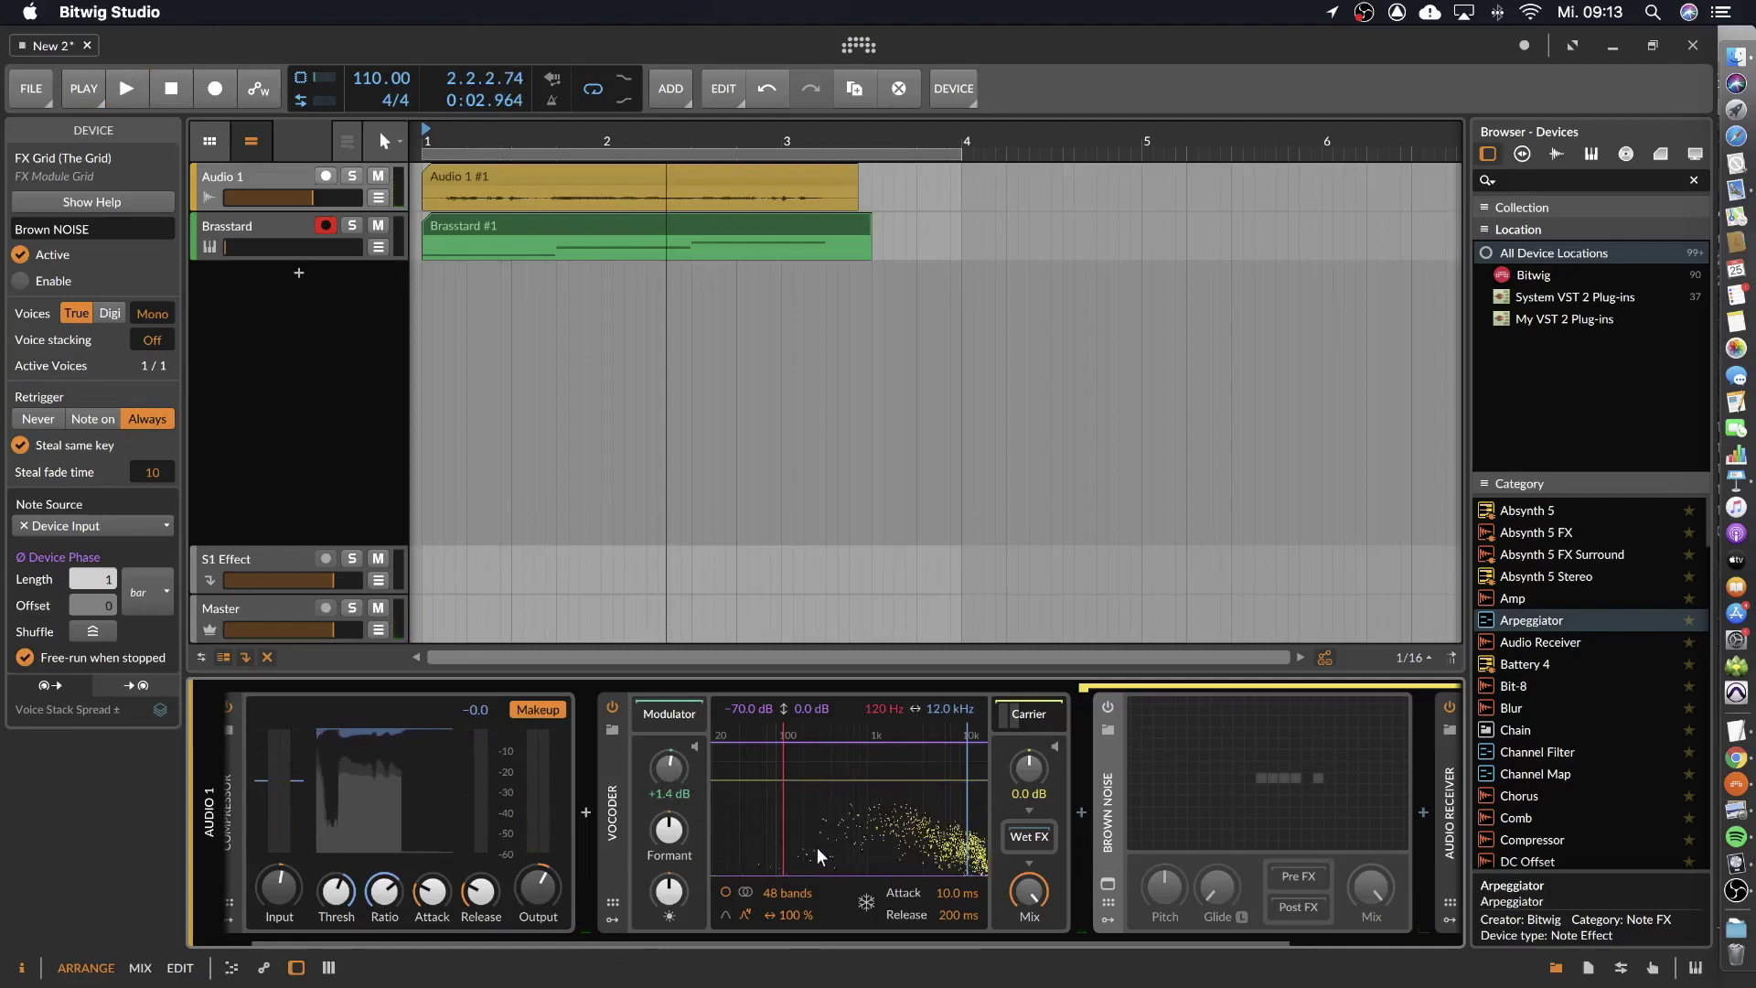
key("space")
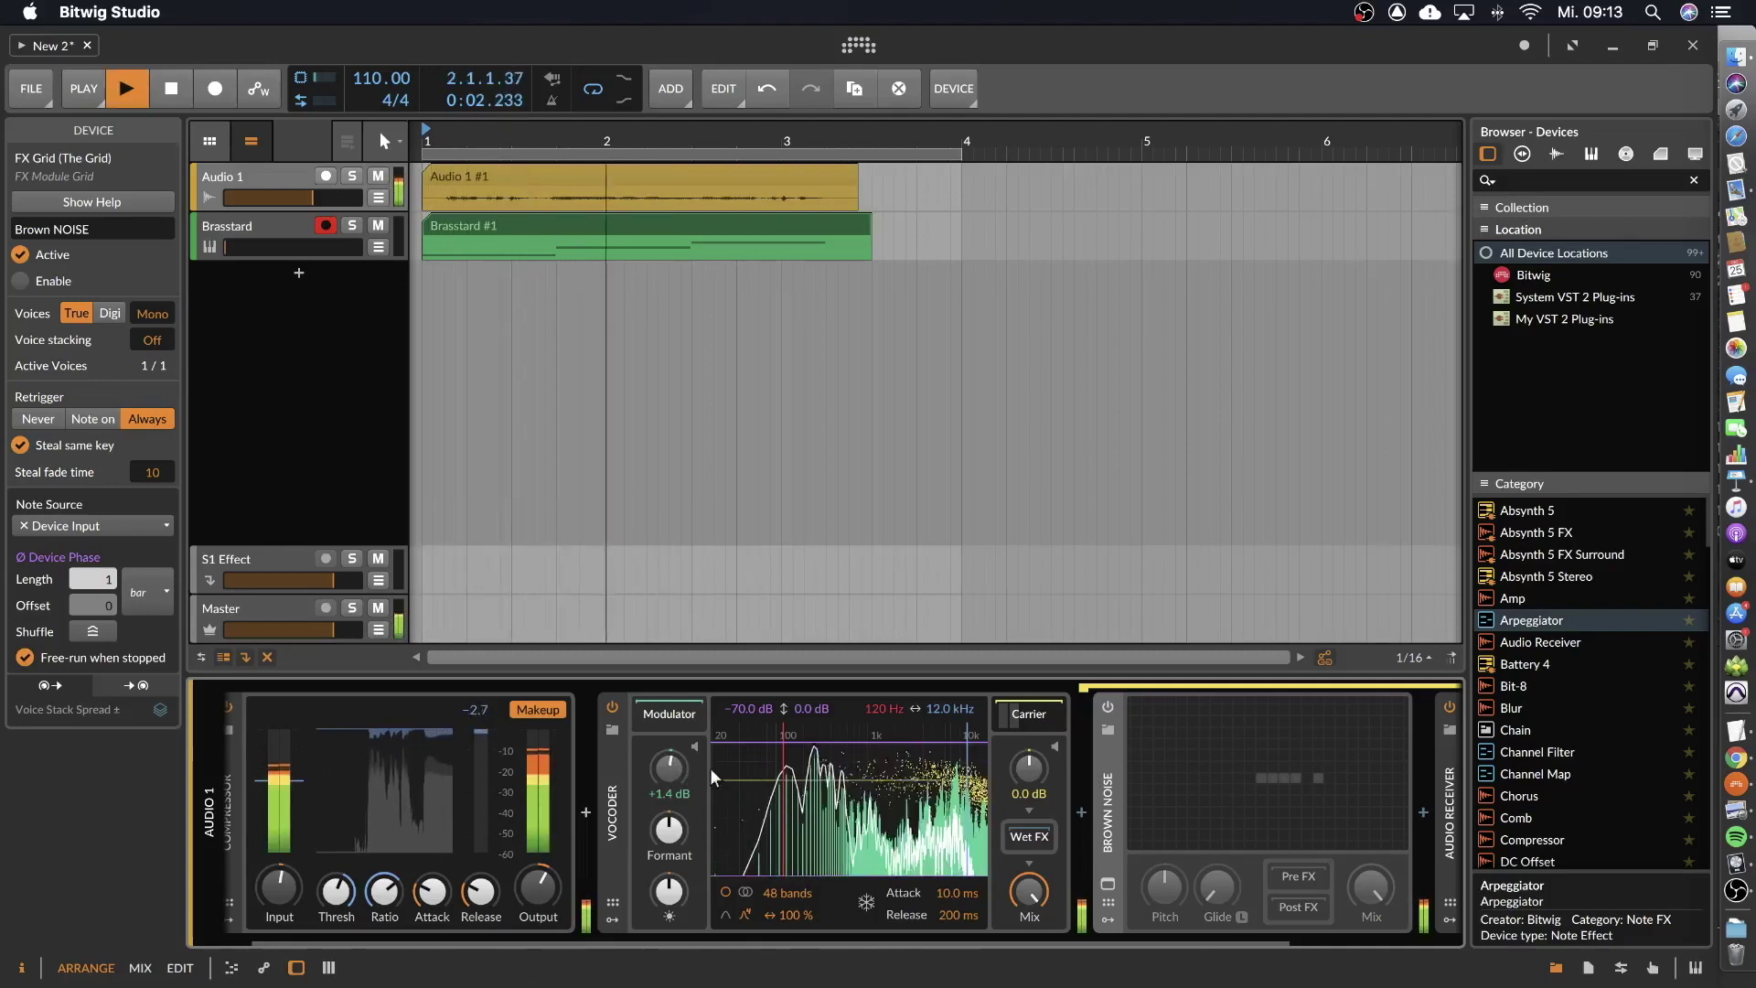
left_click_drag(669, 763, 670, 769)
key("space")
double_click(669, 770)
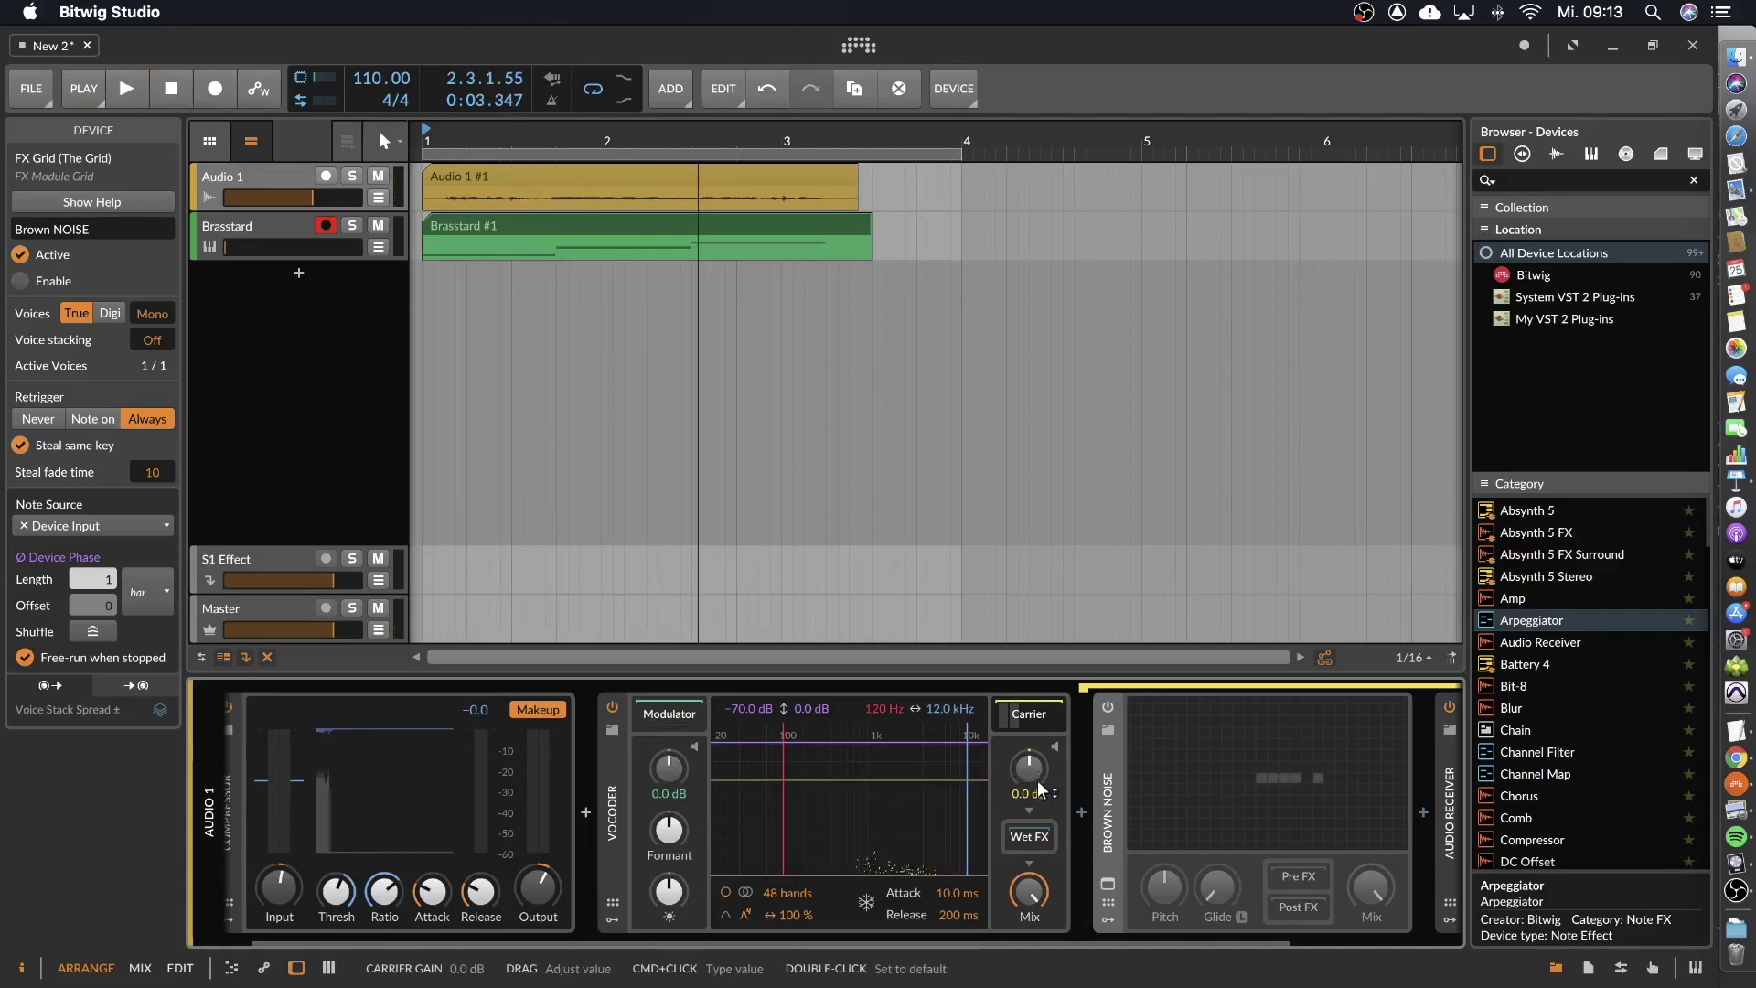
Adjust the Vocoder's carrier gain to +2.2 dB while listening to playback.
key("space")
left_click_drag(1041, 788, 1041, 754)
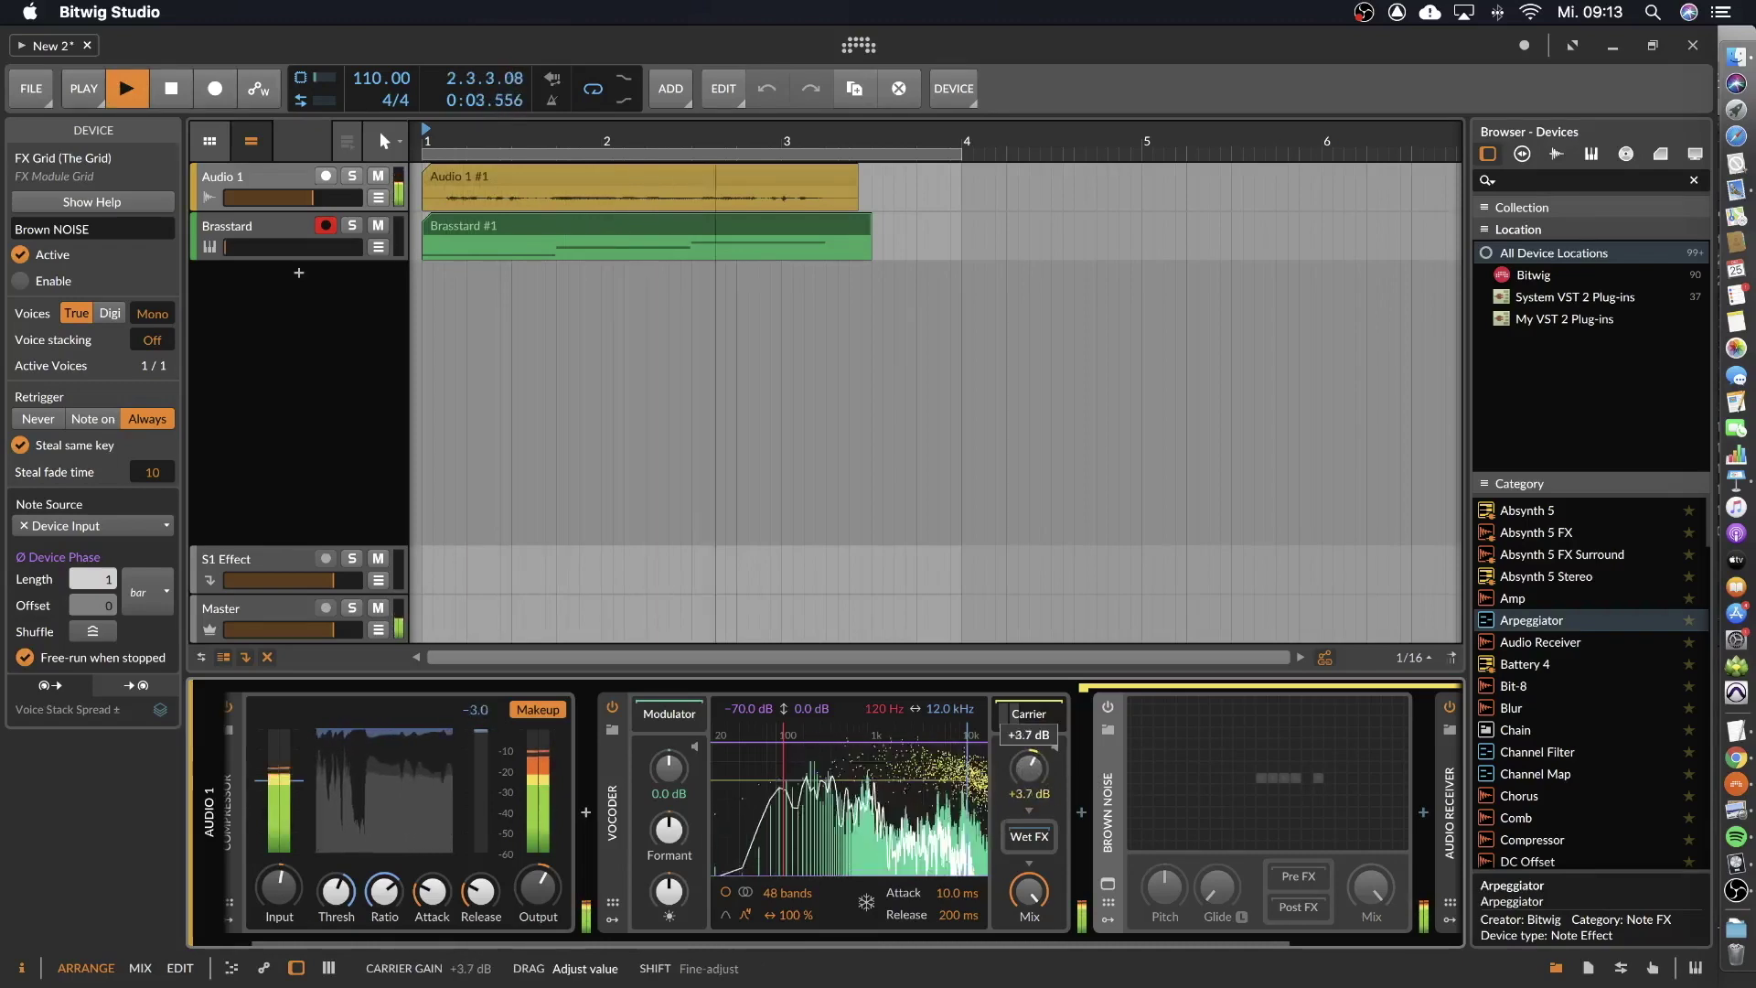
key("space")
key("space")
scroll(1032, 779, "left", 2)
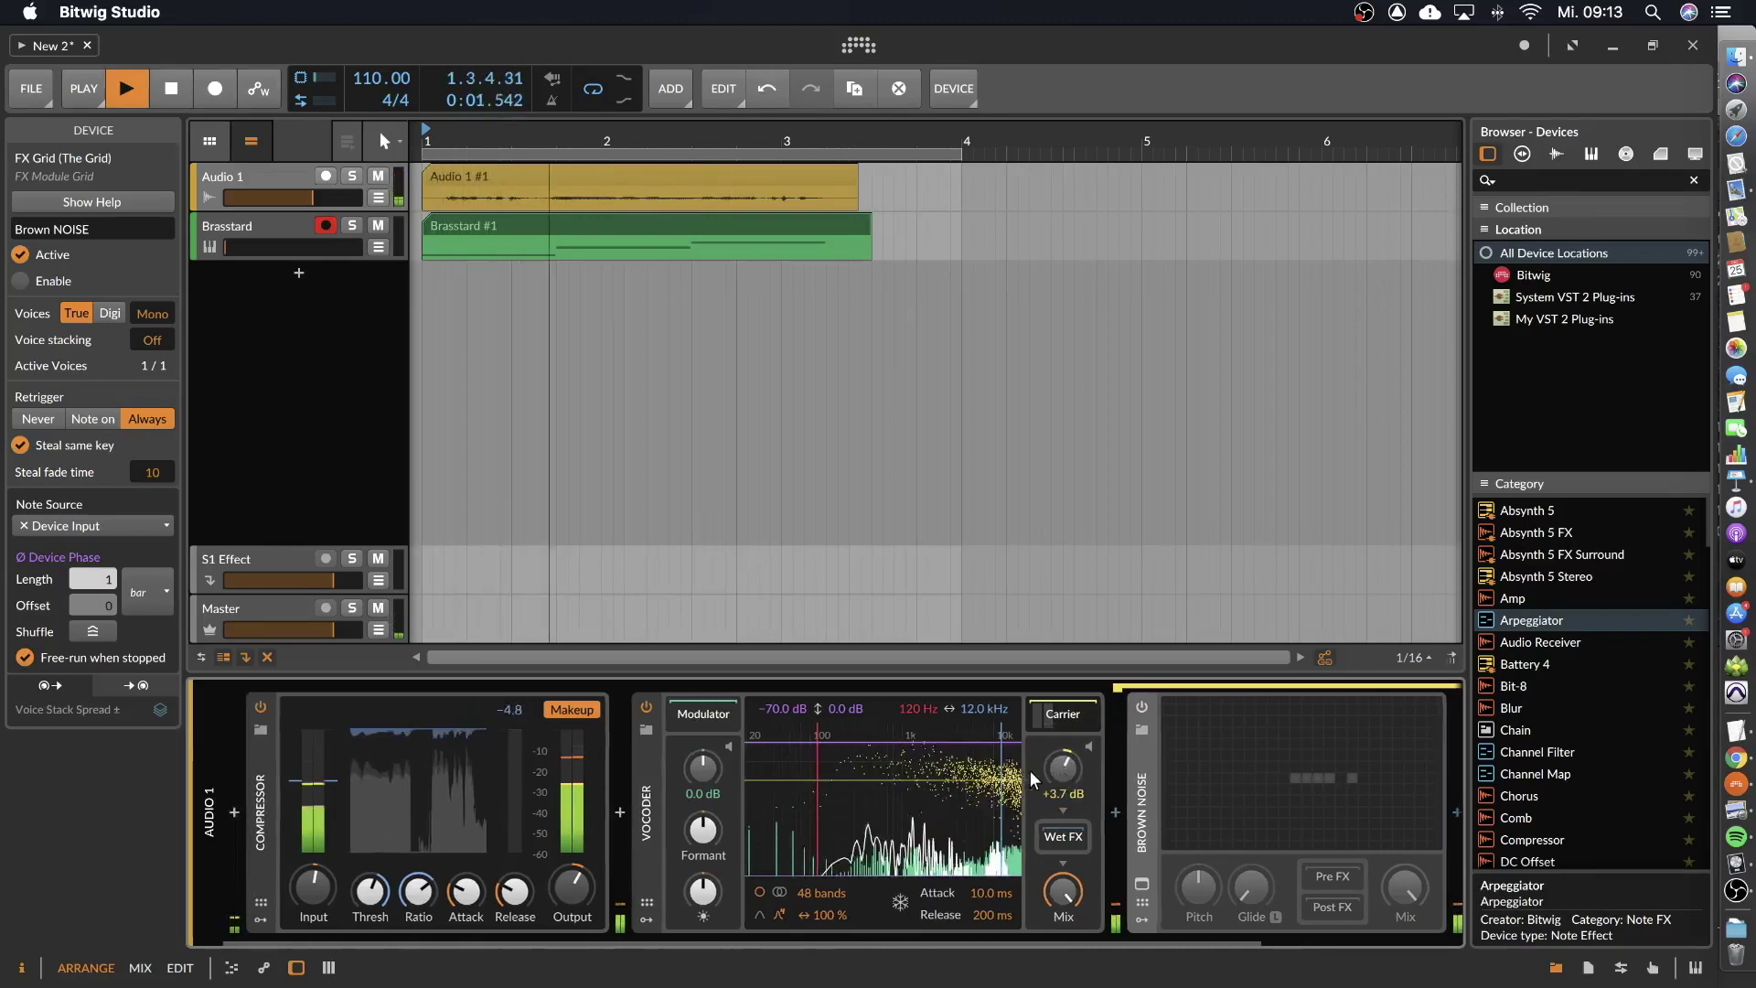
scroll(1032, 779, "right", 6)
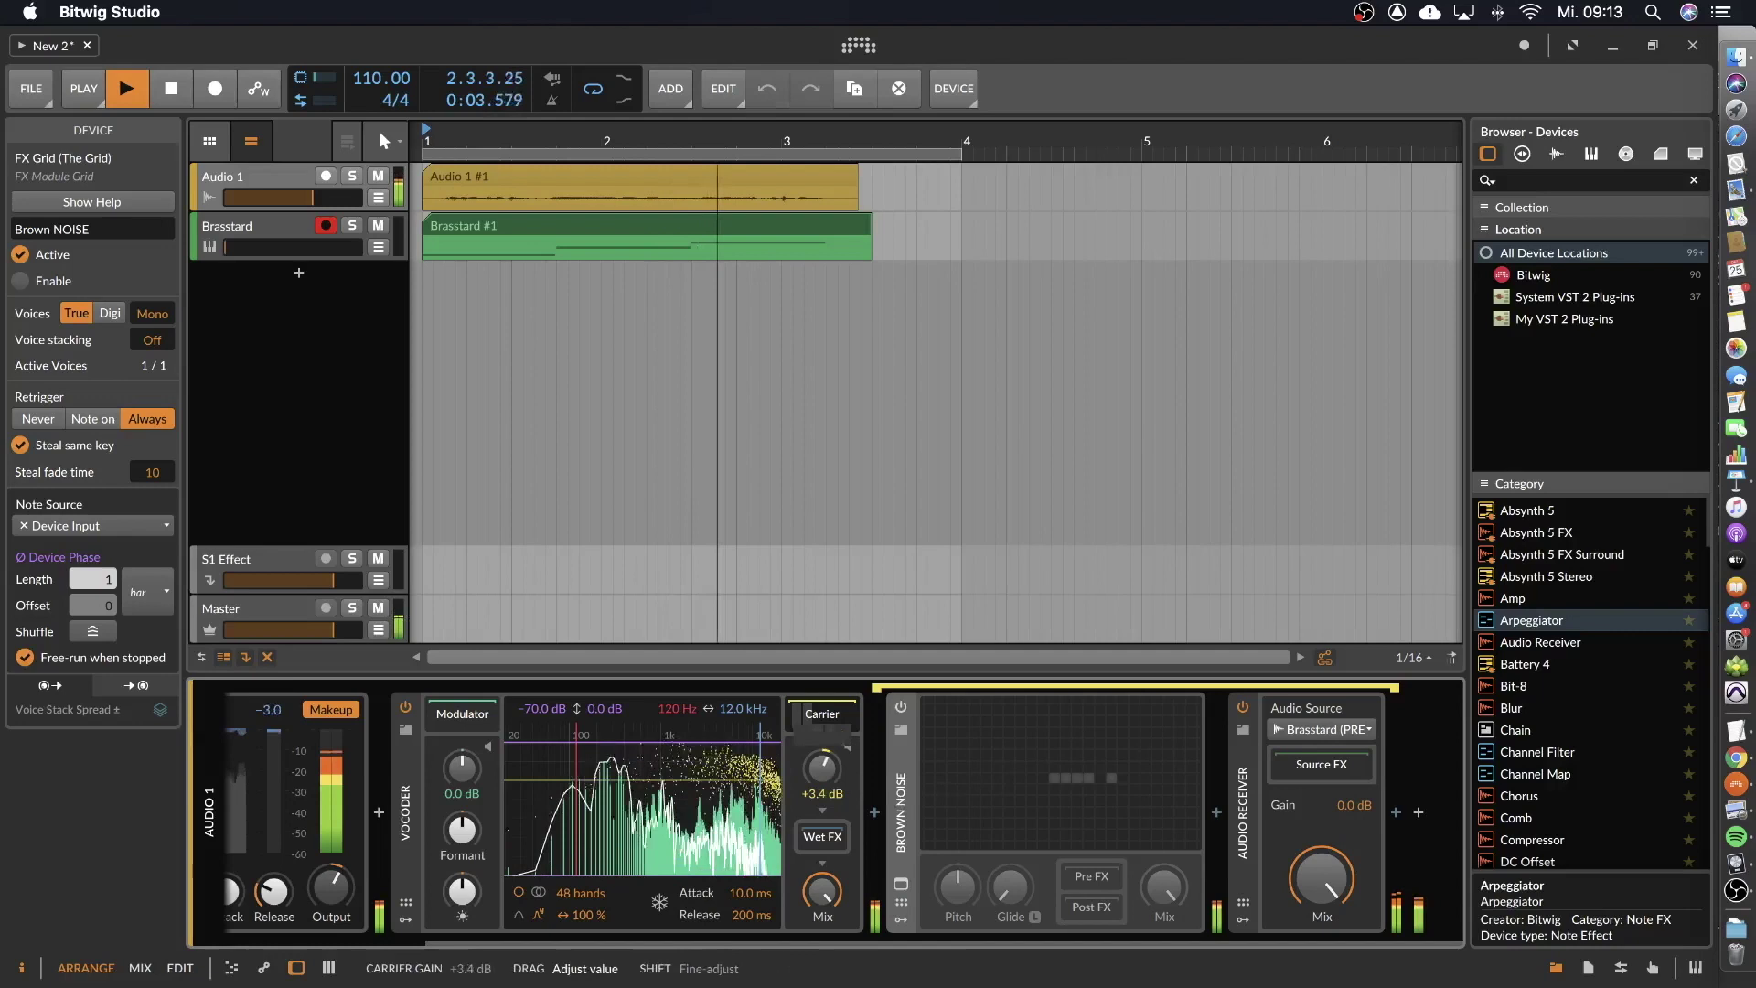
scroll(822, 769, "down", 4)
key("space")
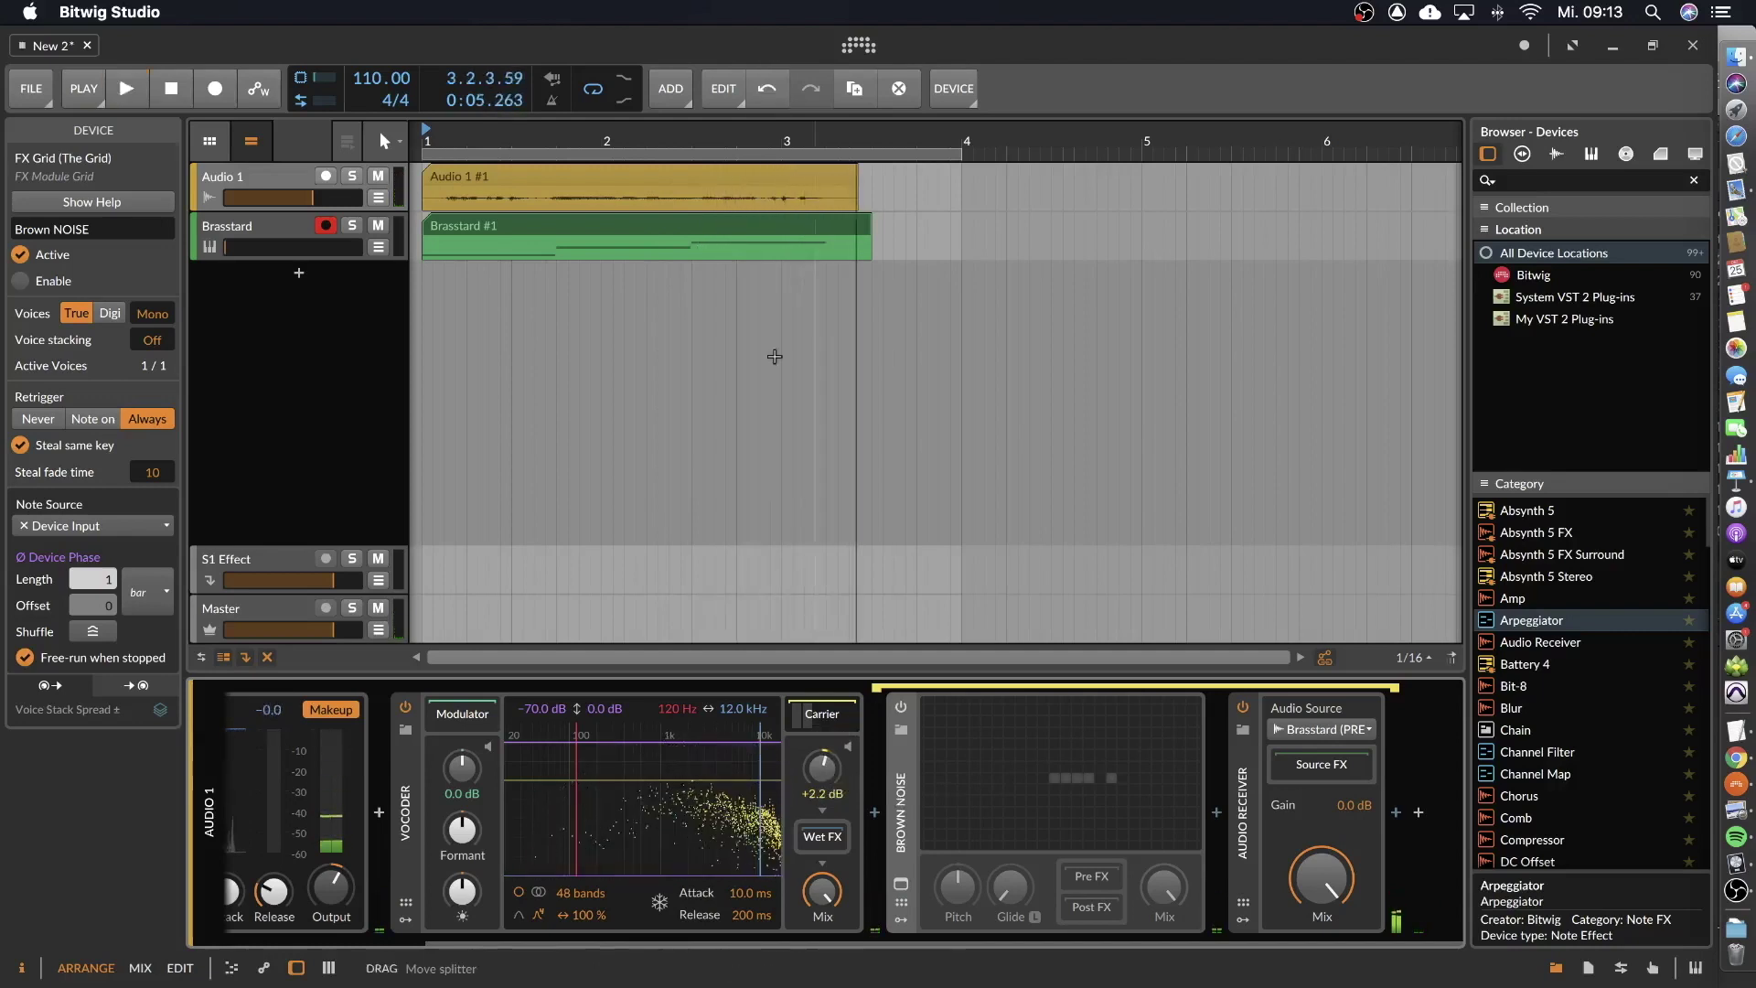
In the Brasstard clip, shorten the C3 note to one beat, add one-beat notes at 2.1 and 2.2, and raise the last note to E3.
double_click(569, 240)
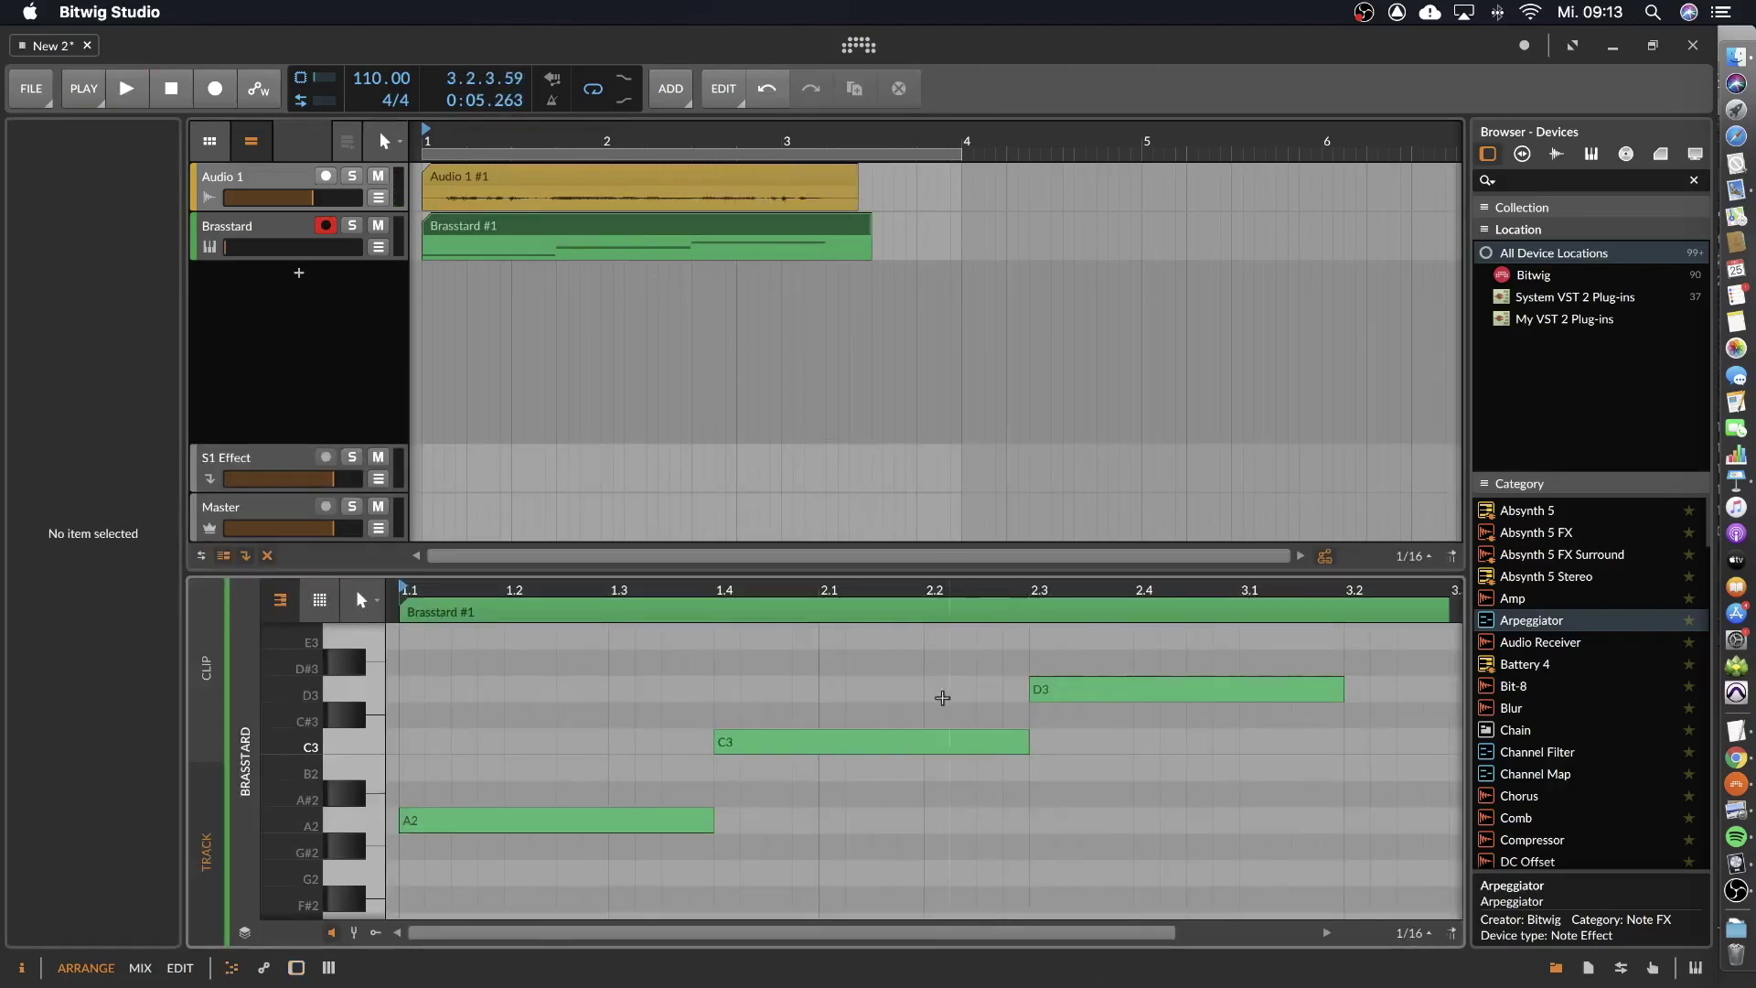
key("space")
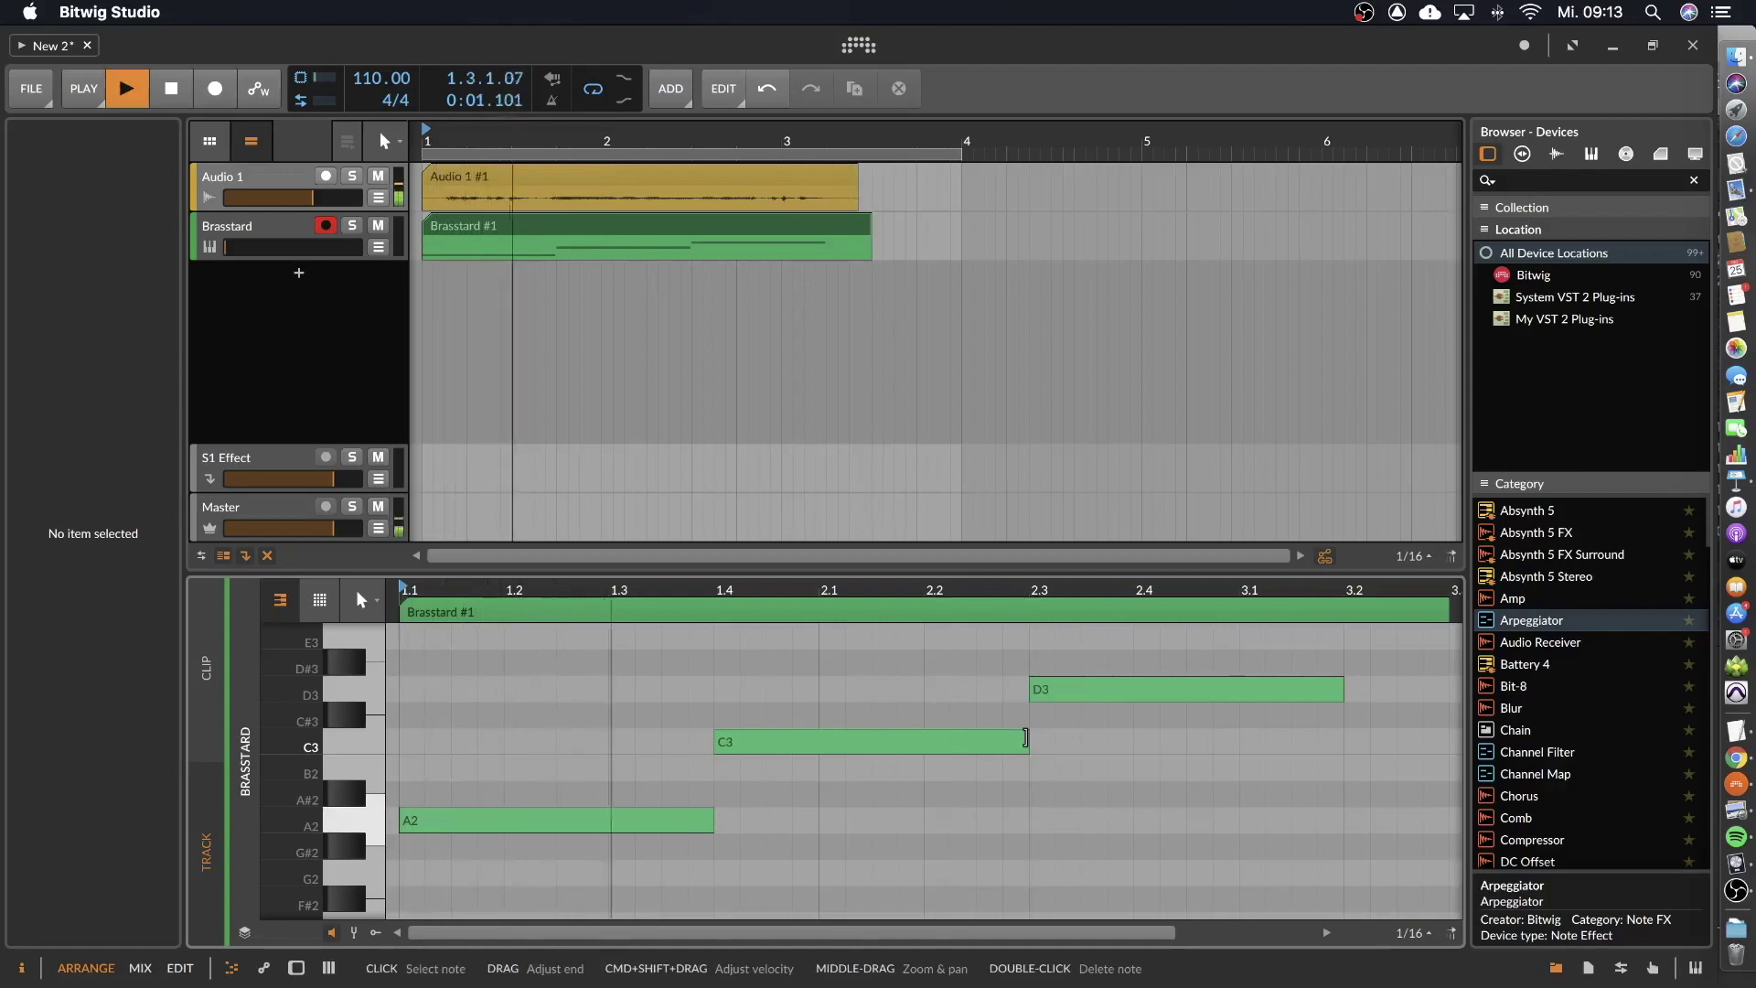
key("space")
left_click_drag(1026, 737, 900, 690)
left_click_drag(901, 690, 1005, 644)
scroll(596, 686, "down", 10)
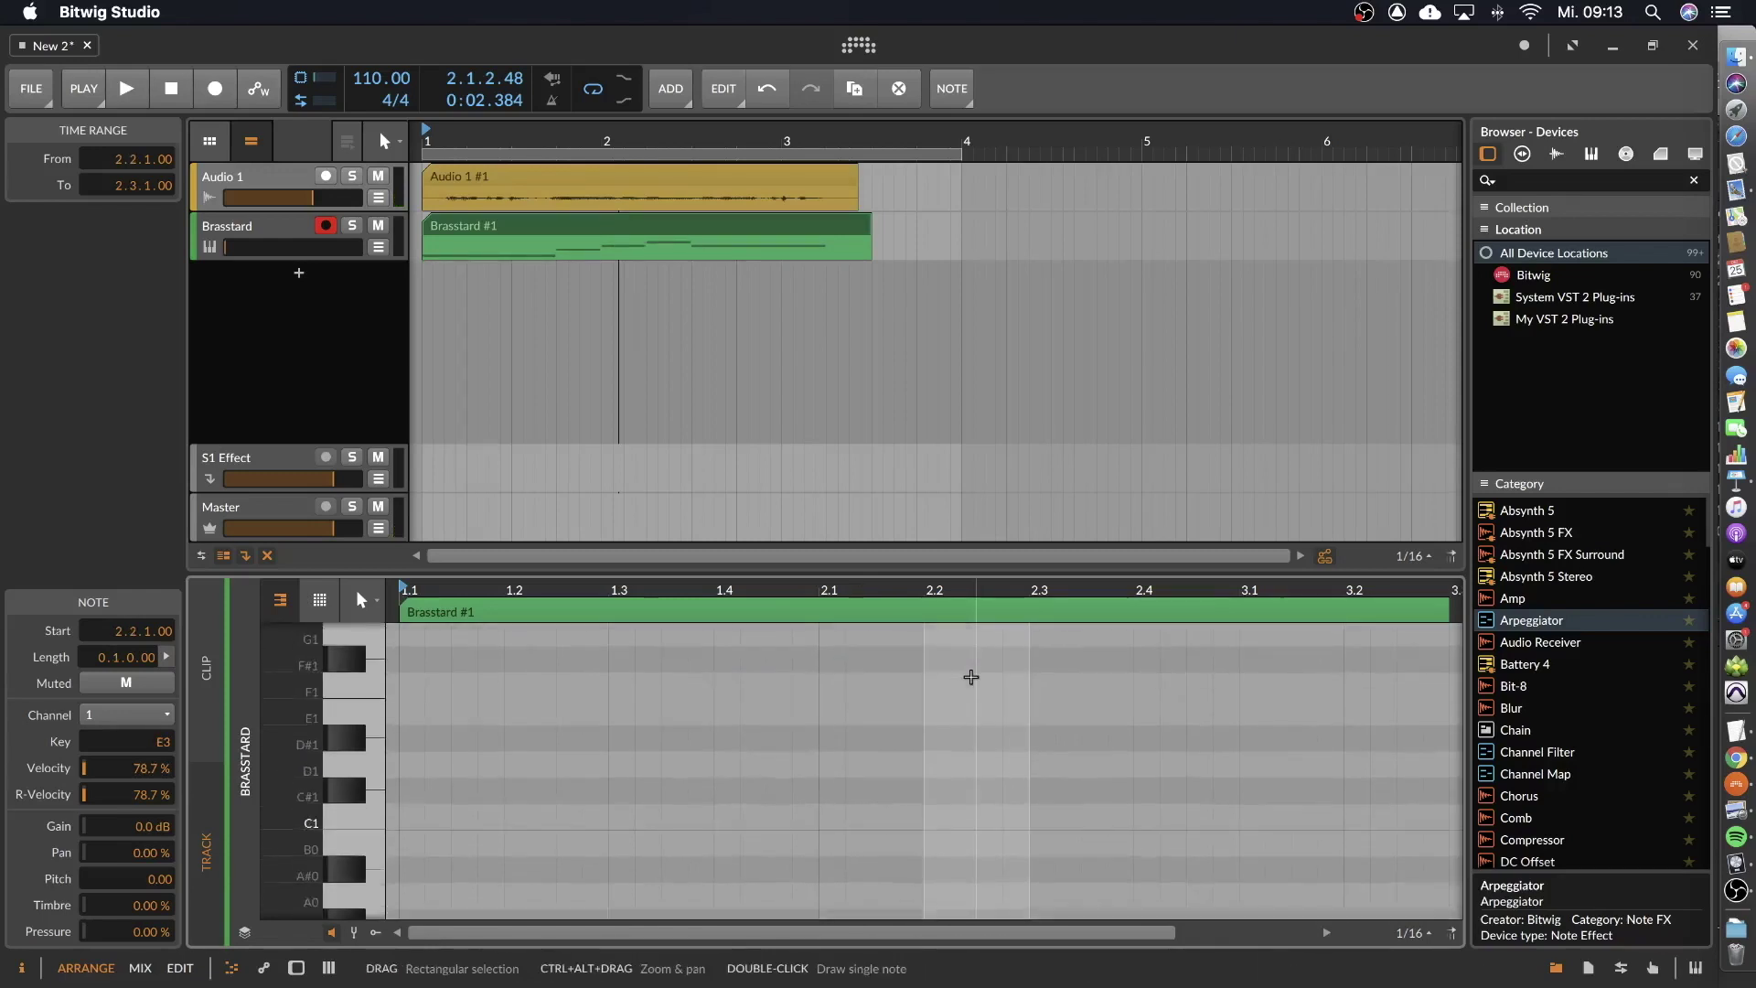
scroll(311, 792, "up", 10)
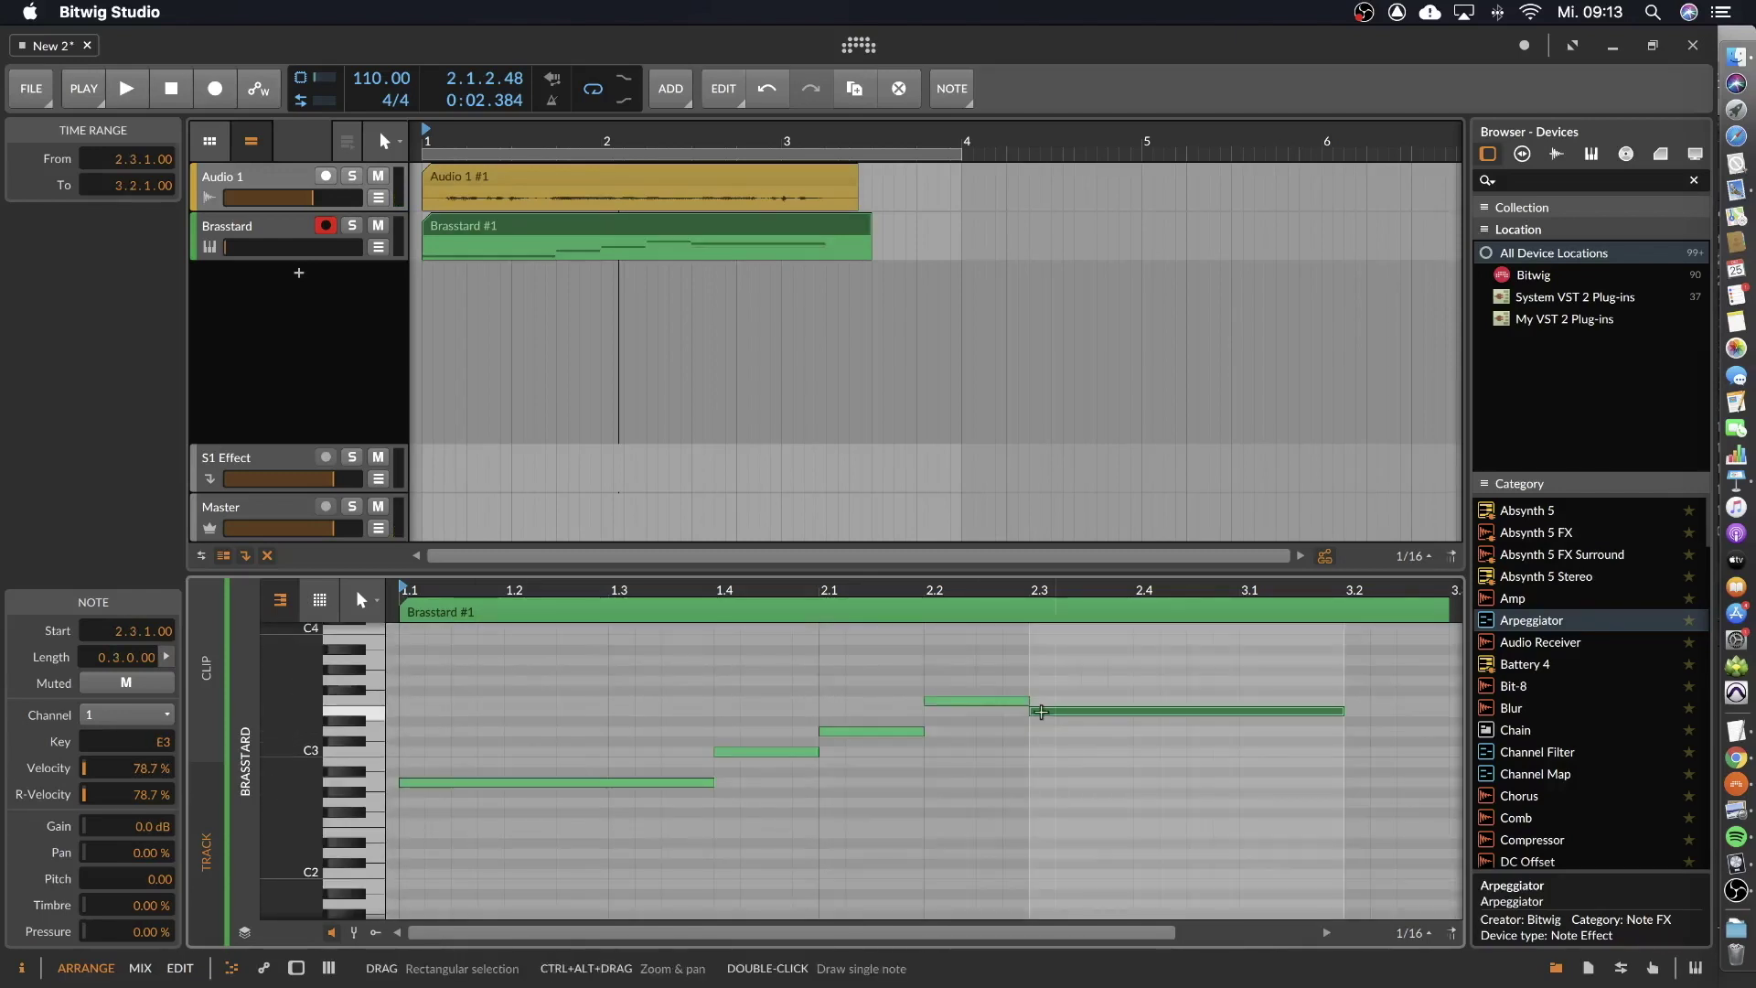
Play back the edited Brasstard melody and bring up the Audio 1 track's device chain.
key("space")
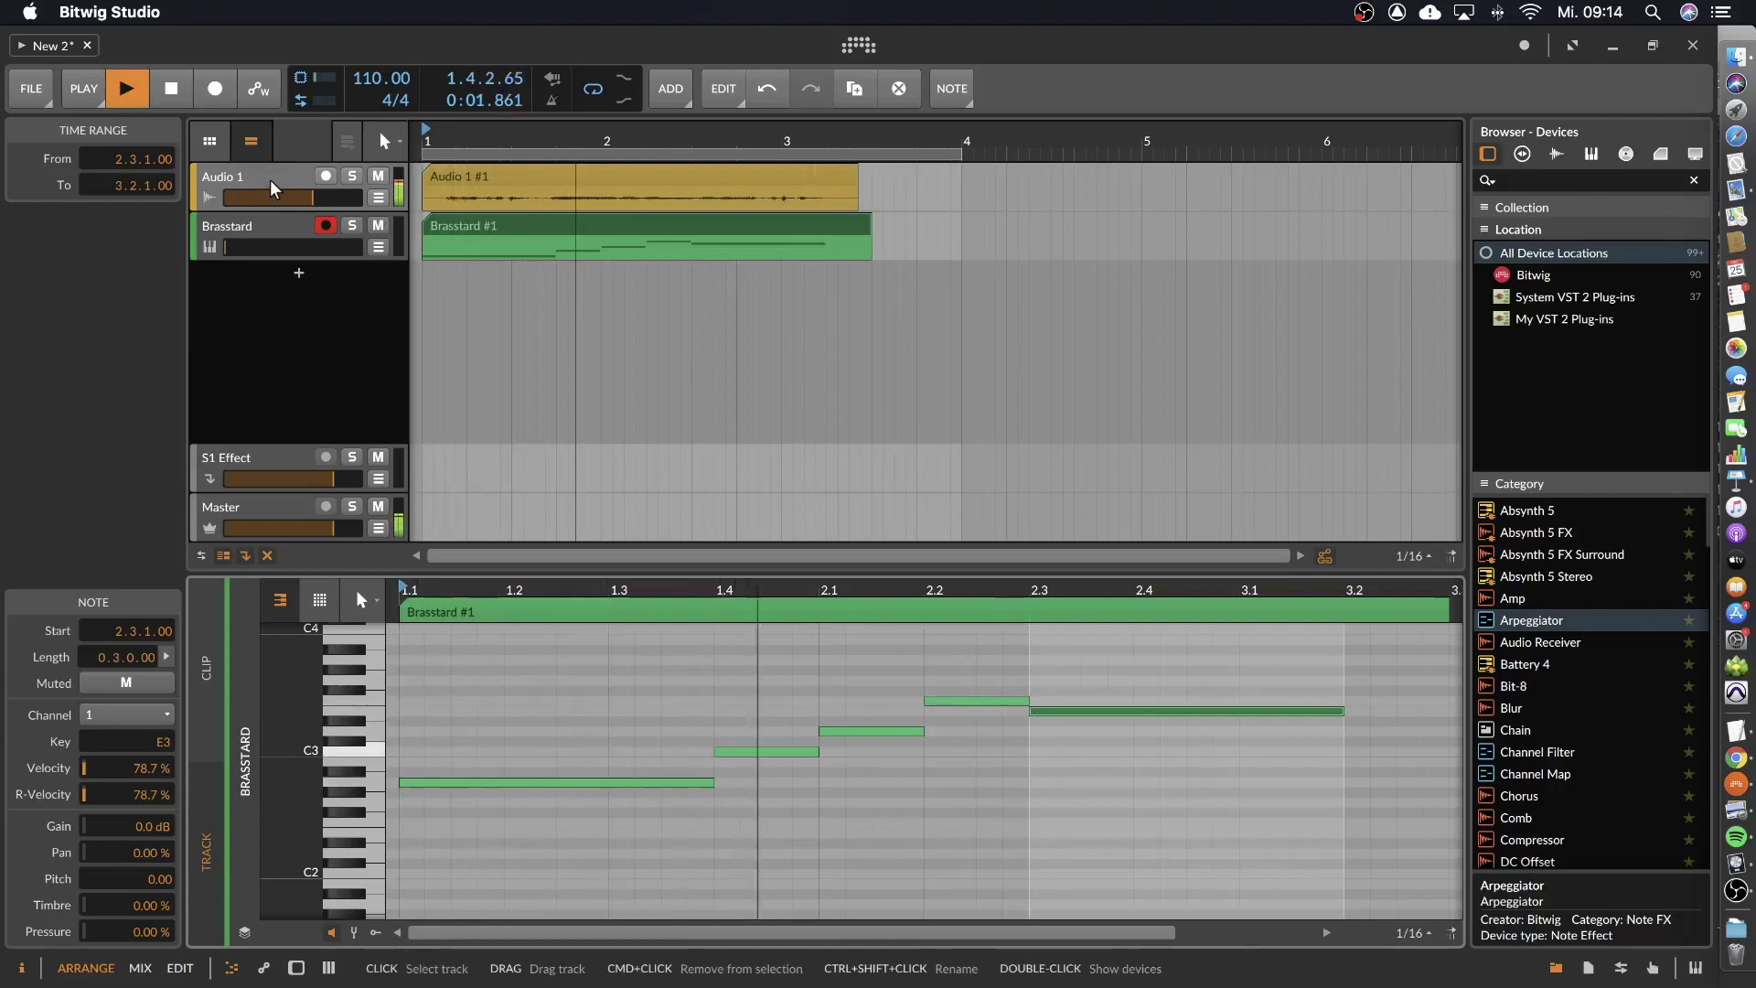
left_click(377, 203)
left_click(293, 236)
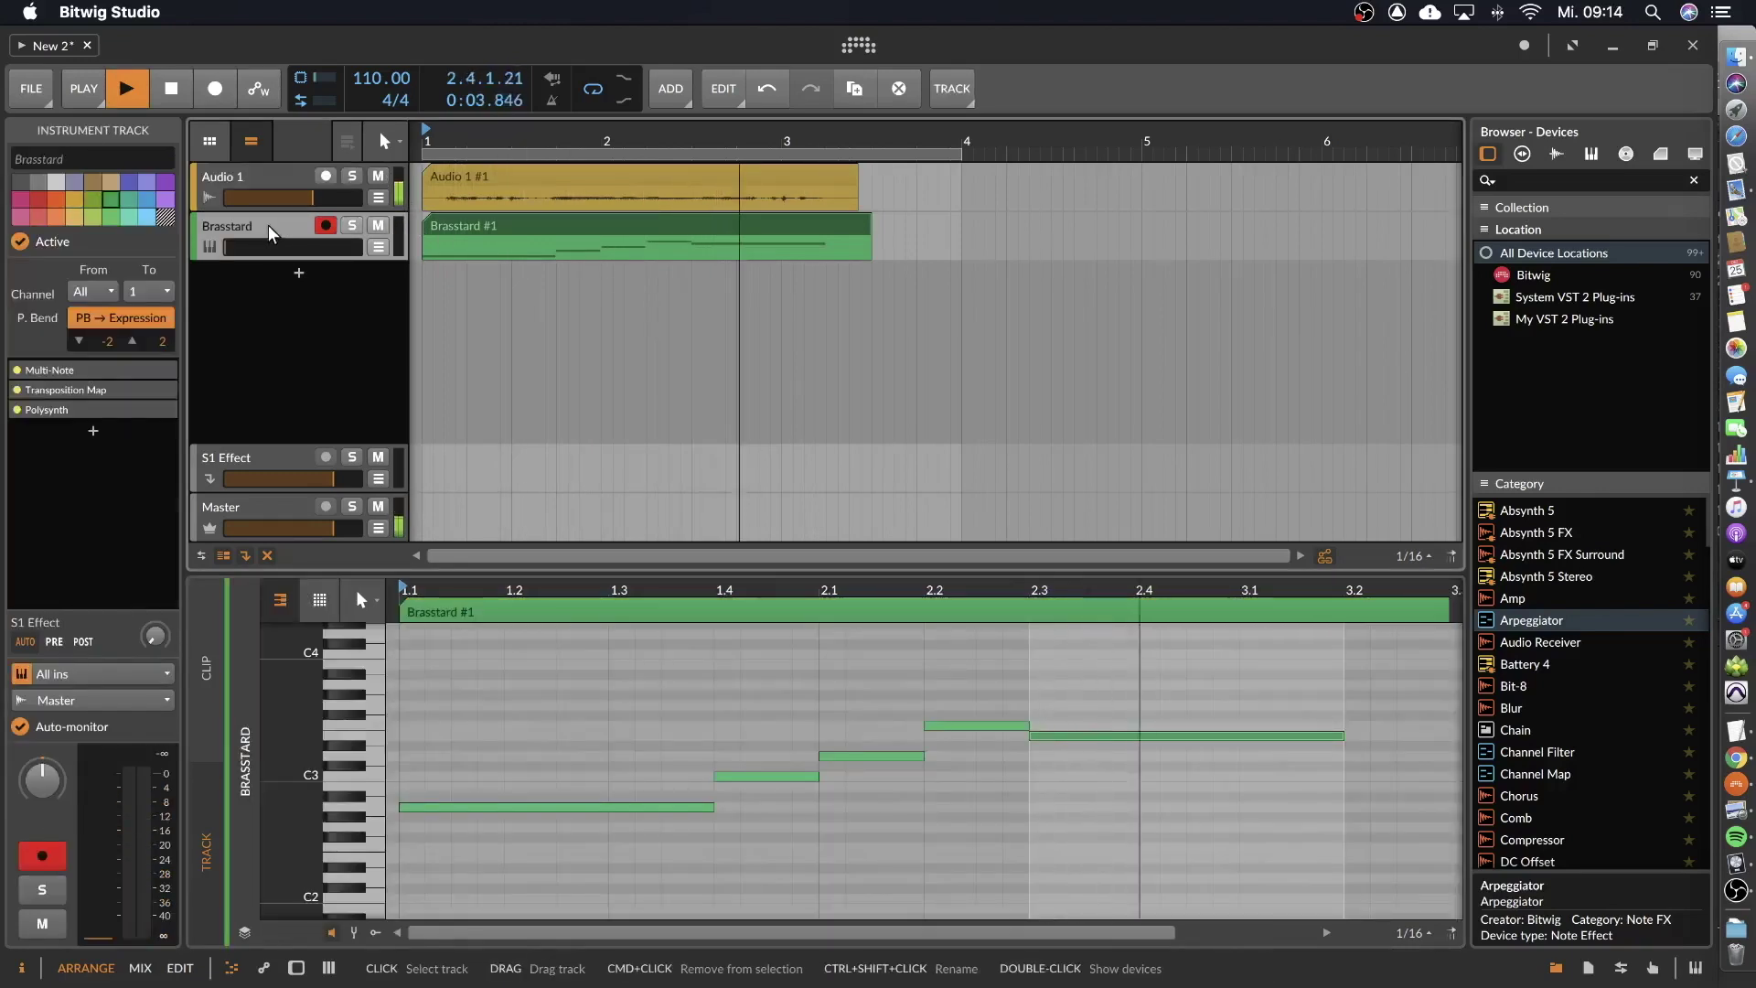
double_click(274, 187)
key("space")
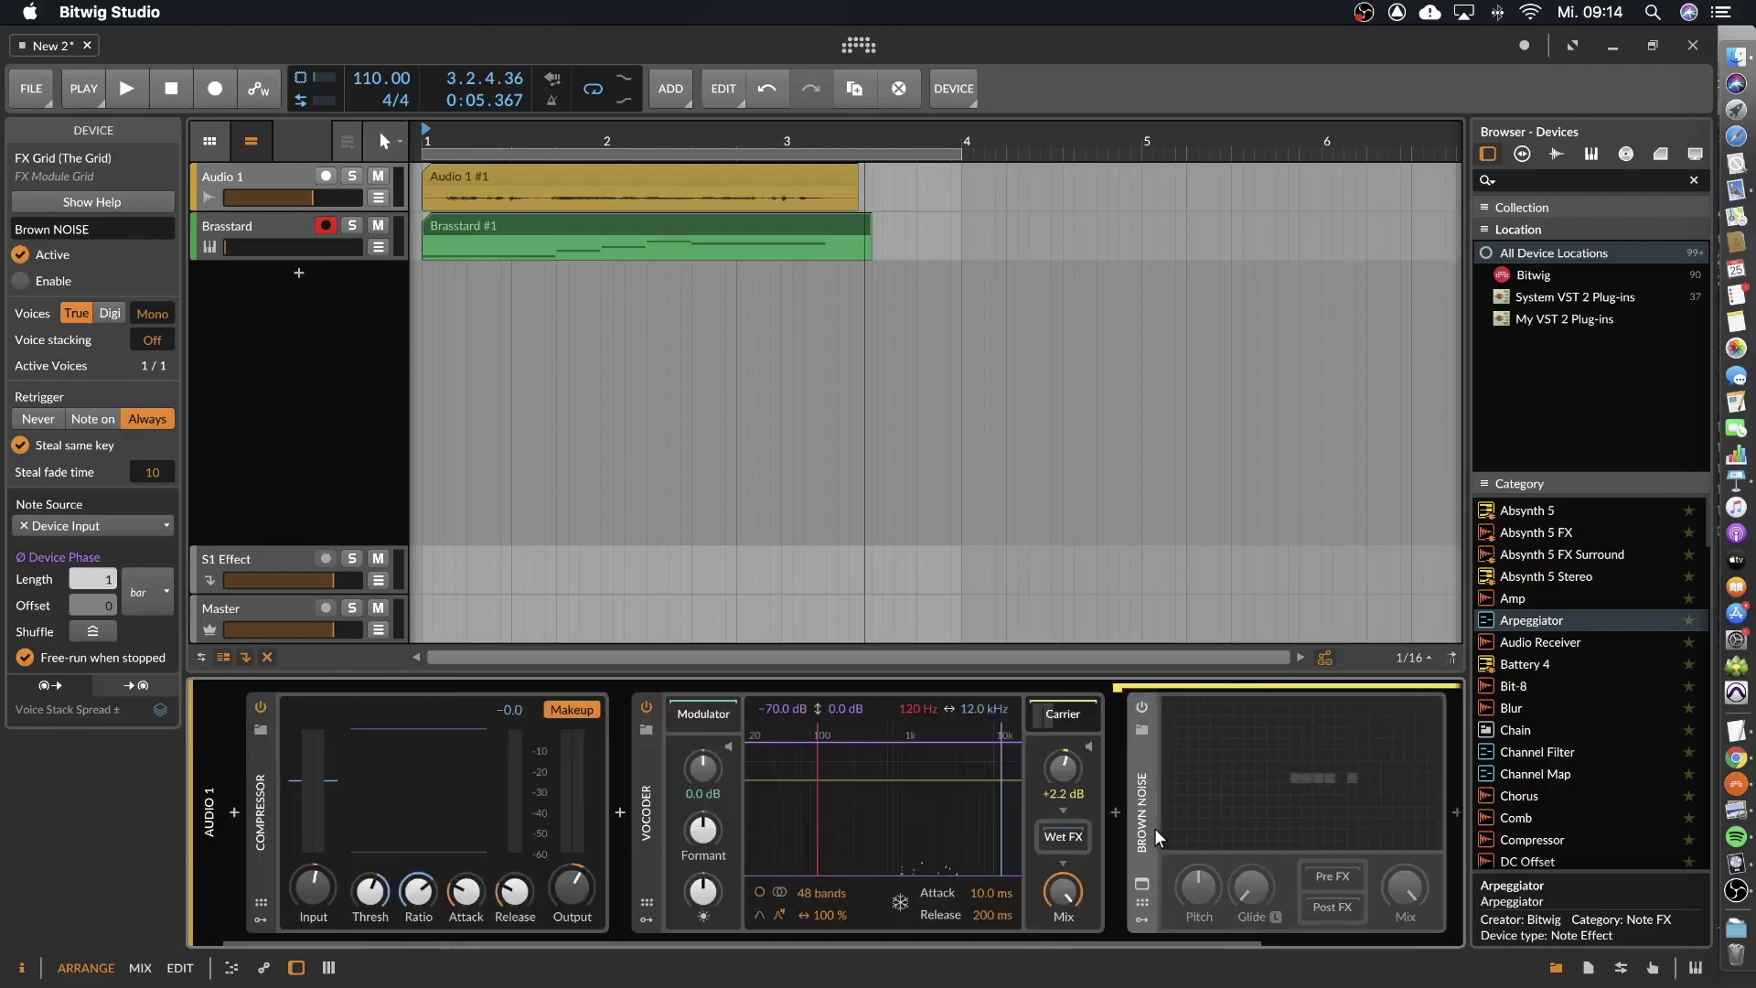
Set the Vocoder's carrier gain to +1.5 dB and open the Vocoder's interactive help view.
left_click_drag(1031, 775, 984, 869)
left_click(657, 817)
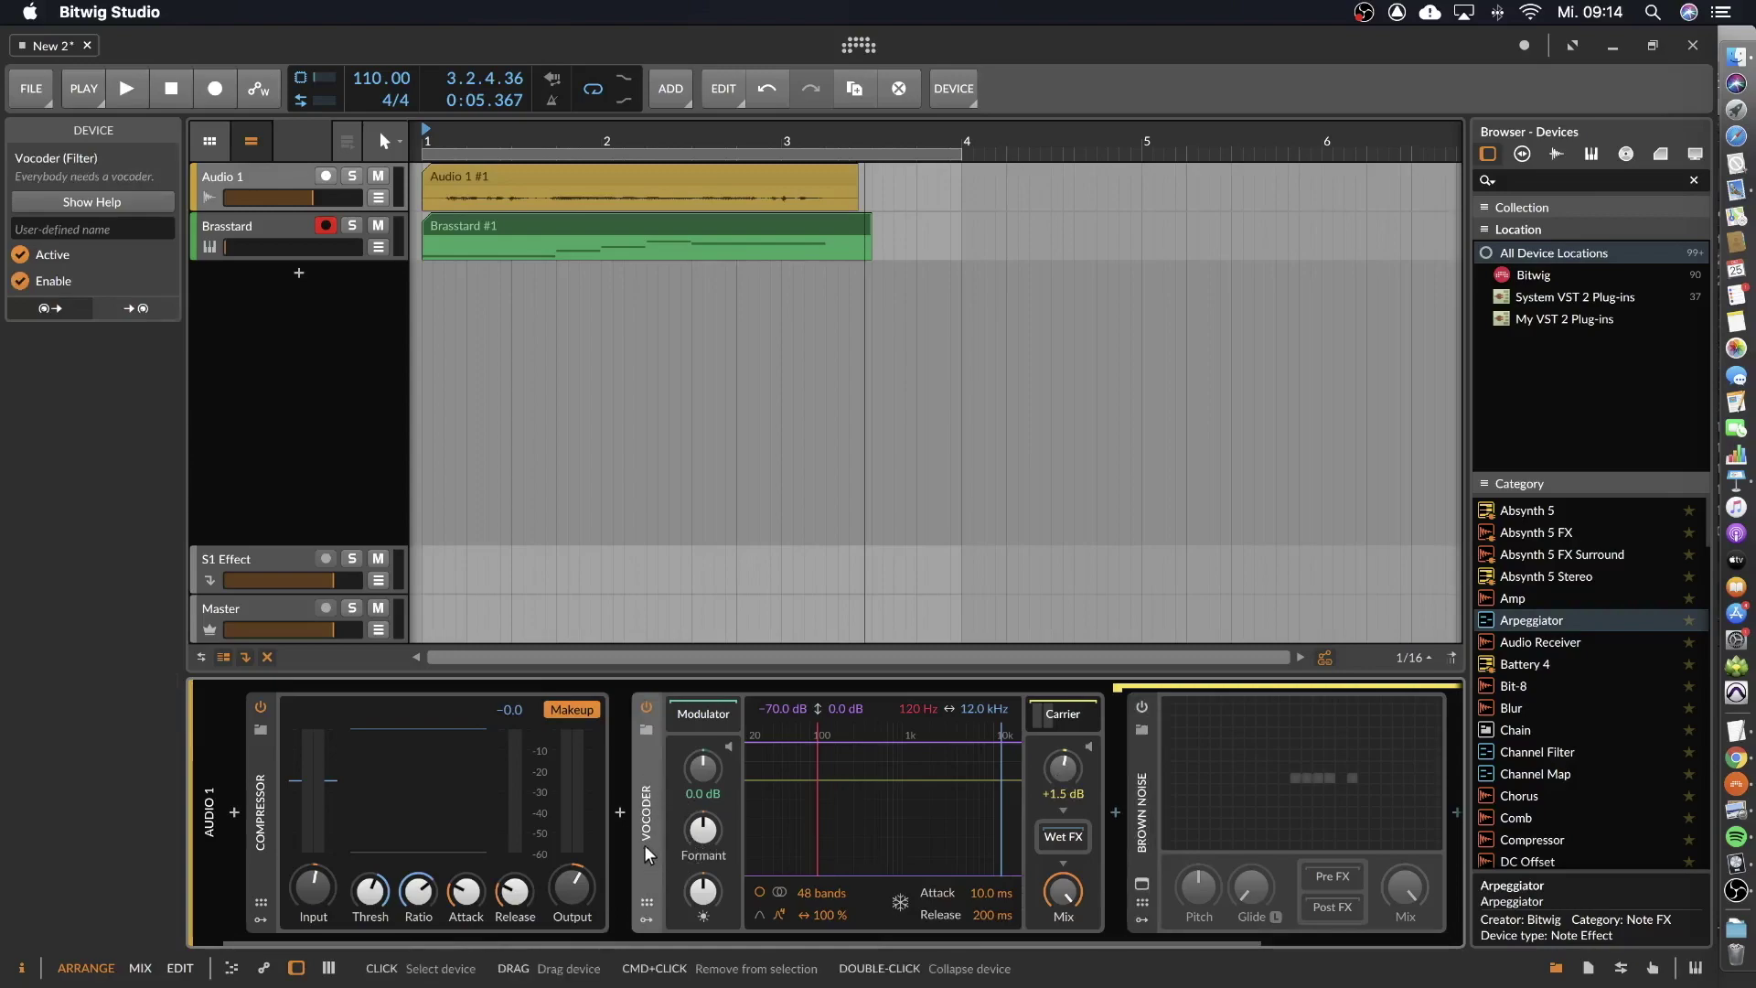
left_click(91, 201)
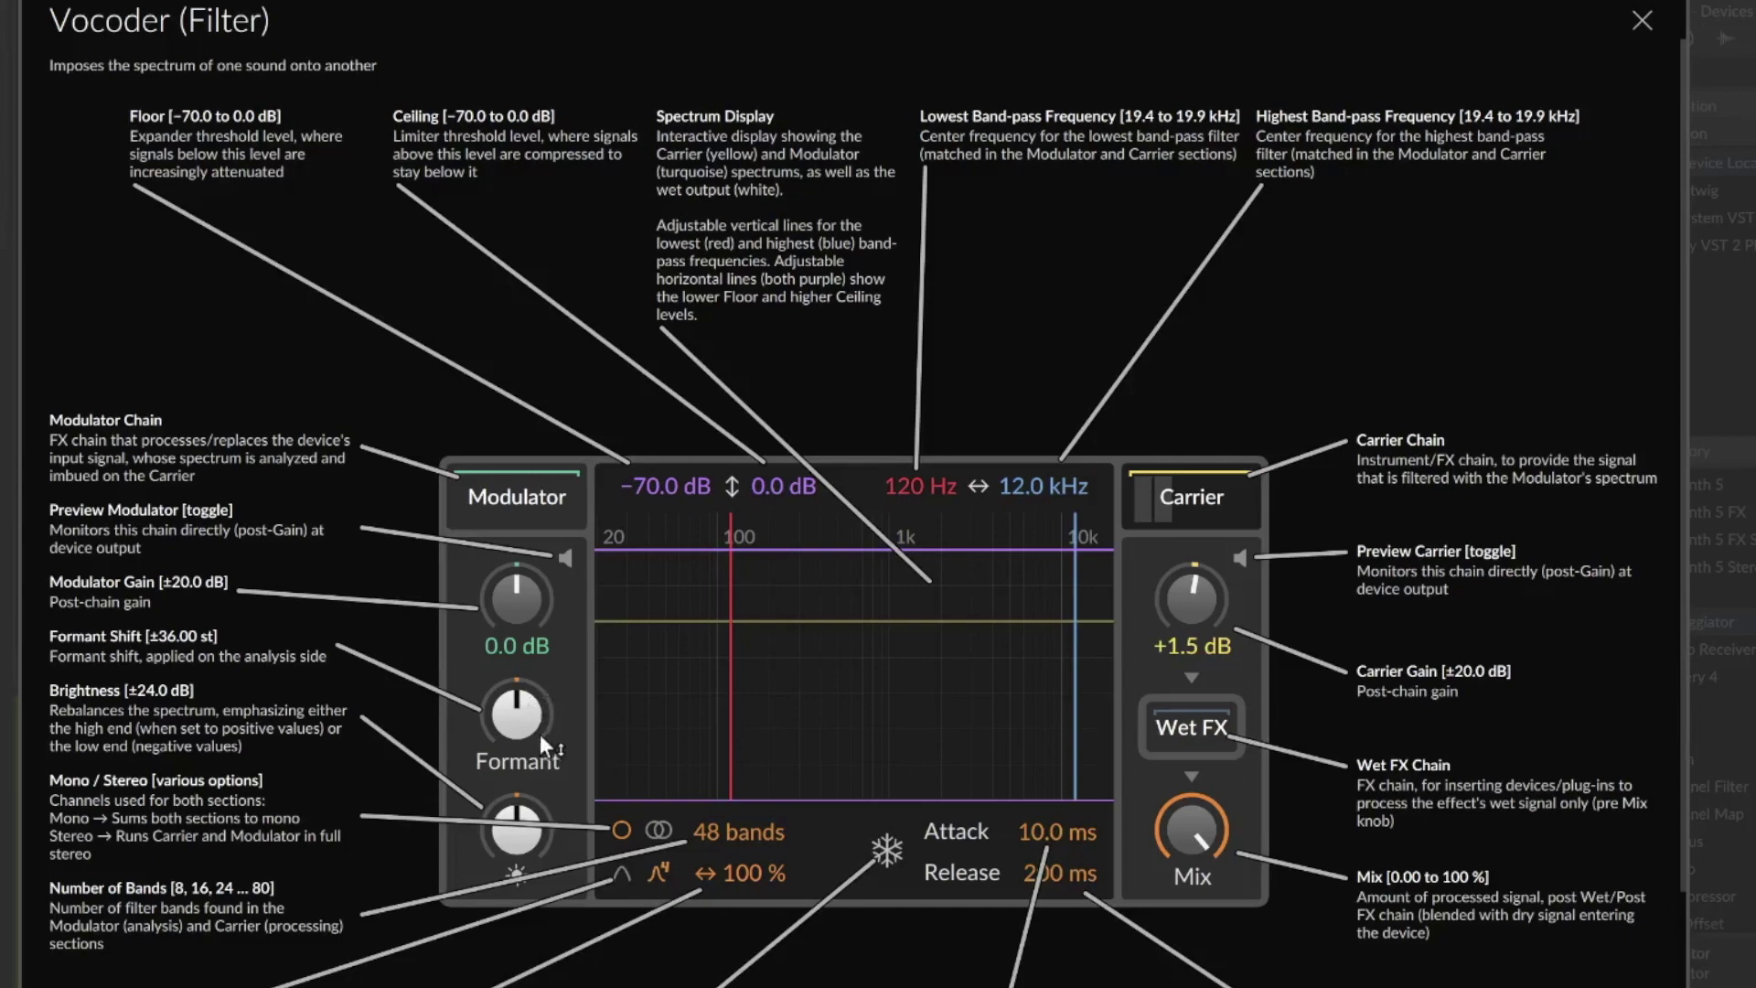
Raise the formant shift slightly, try brightness at -14.6 dB before settling just above zero, and switch the Vocoder to stereo.
mouse_move(540, 732)
left_mouse_down()
mouse_move(540, 663)
mouse_move(539, 814)
mouse_move(540, 723)
mouse_move(522, 718)
left_mouse_up()
left_click_drag(520, 834, 521, 796)
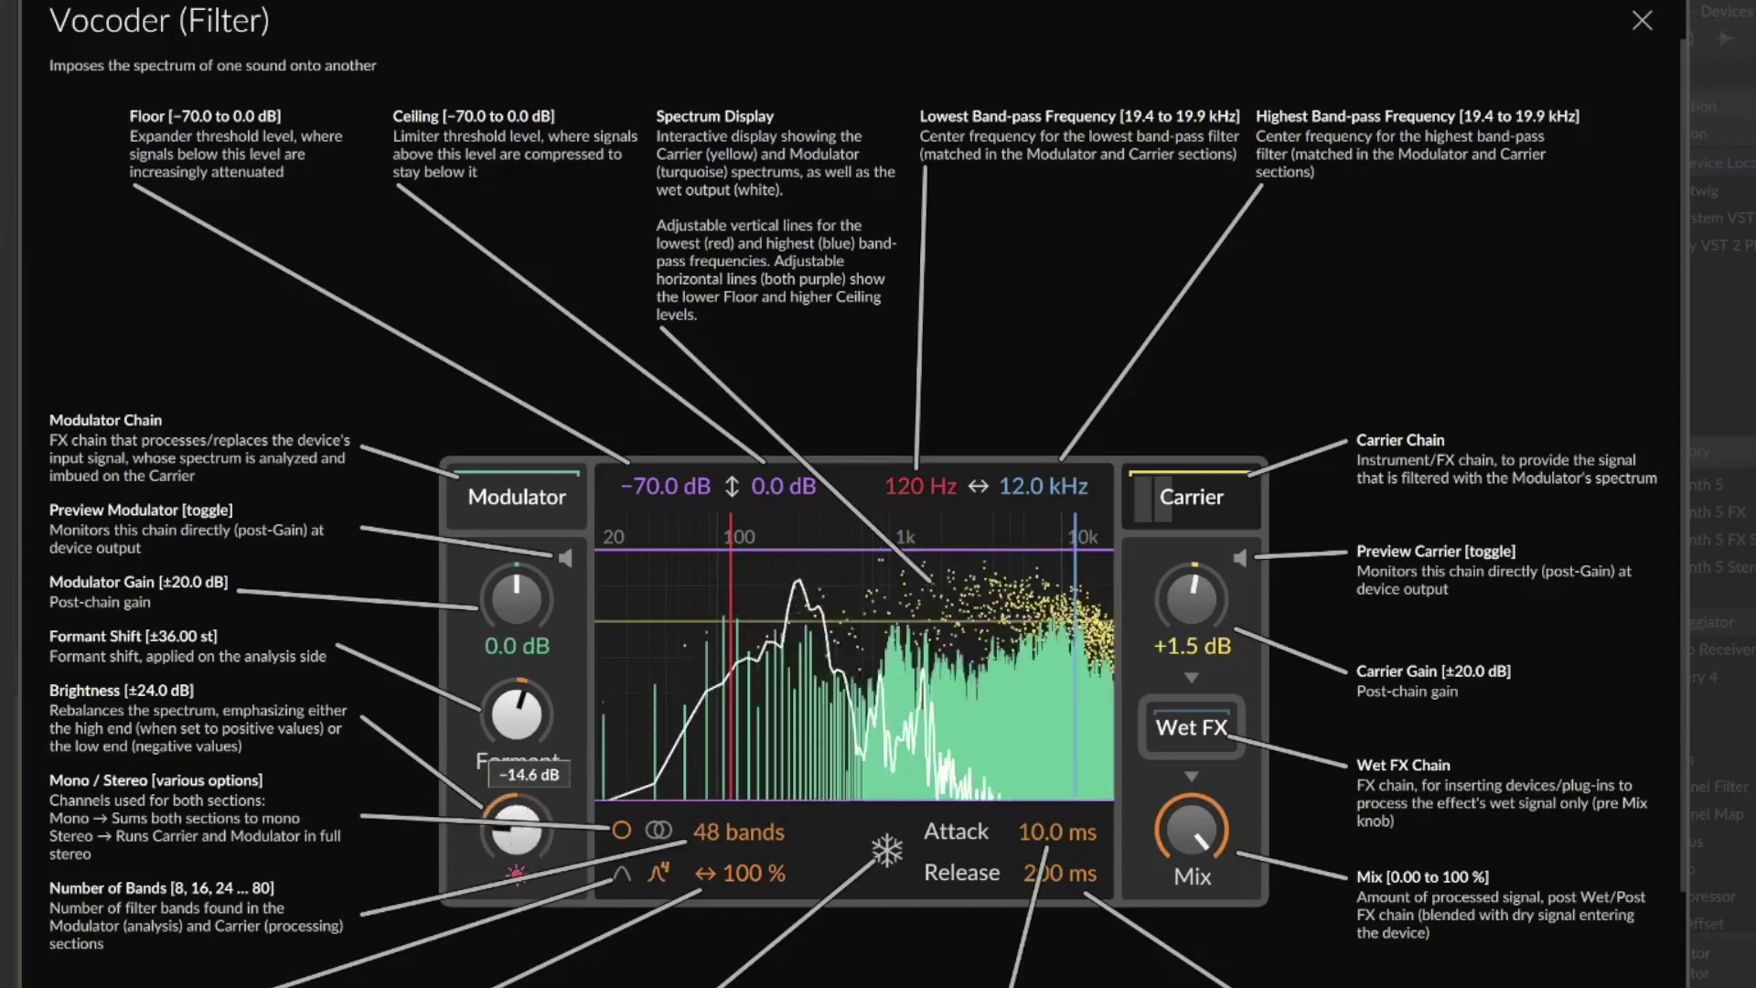
left_click_drag(517, 828, 517, 821)
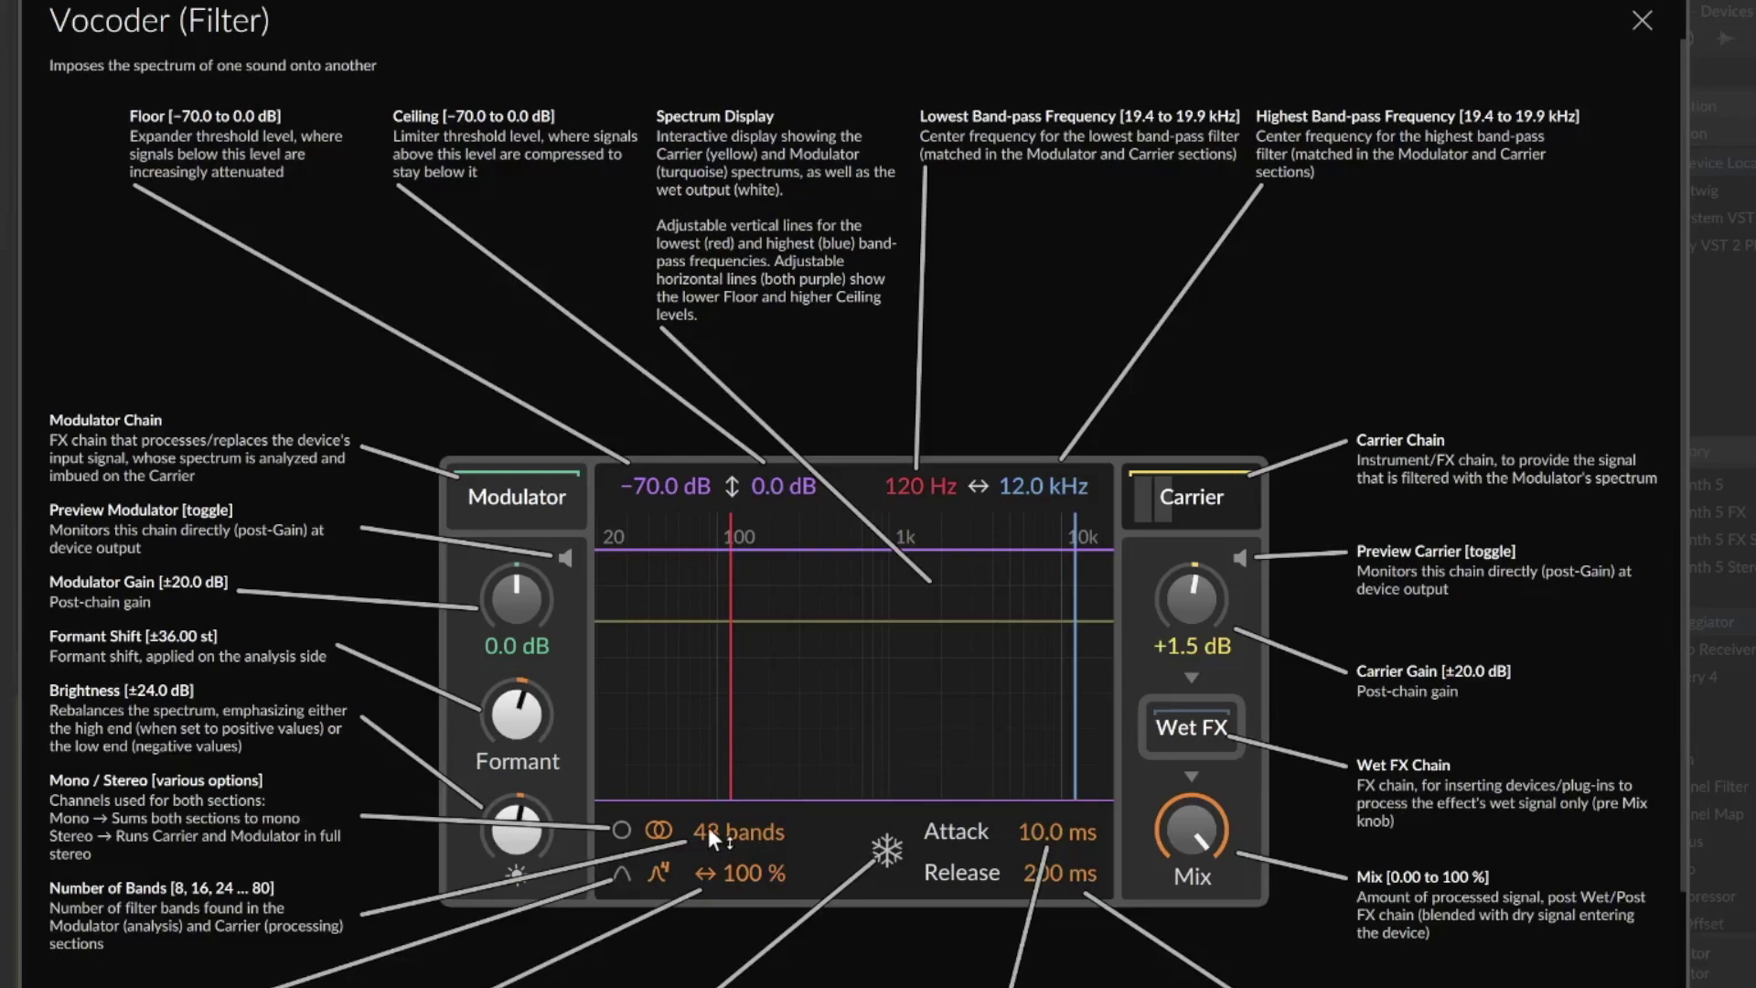
Set the Vocoder to 32 bands with the broader filter shape, and try a 71.7 % bandwidth before resetting it to 100 %.
left_click_drag(708, 827, 708, 865)
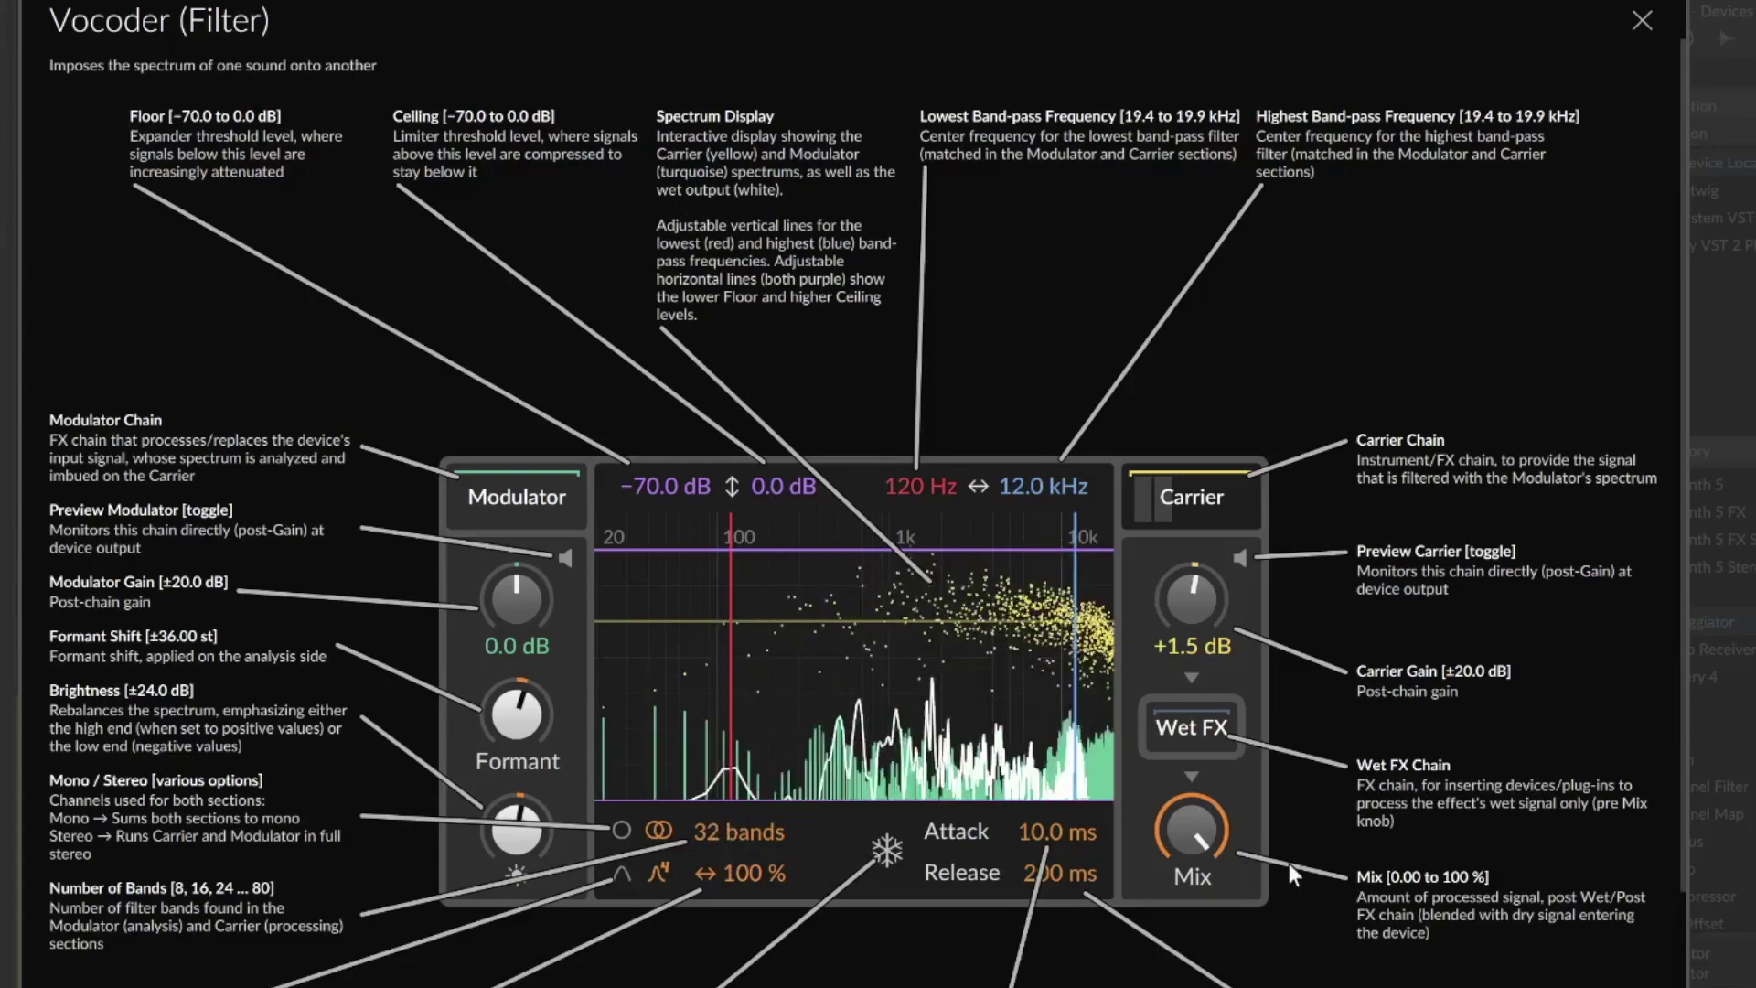
scroll(1294, 851, "down", 2)
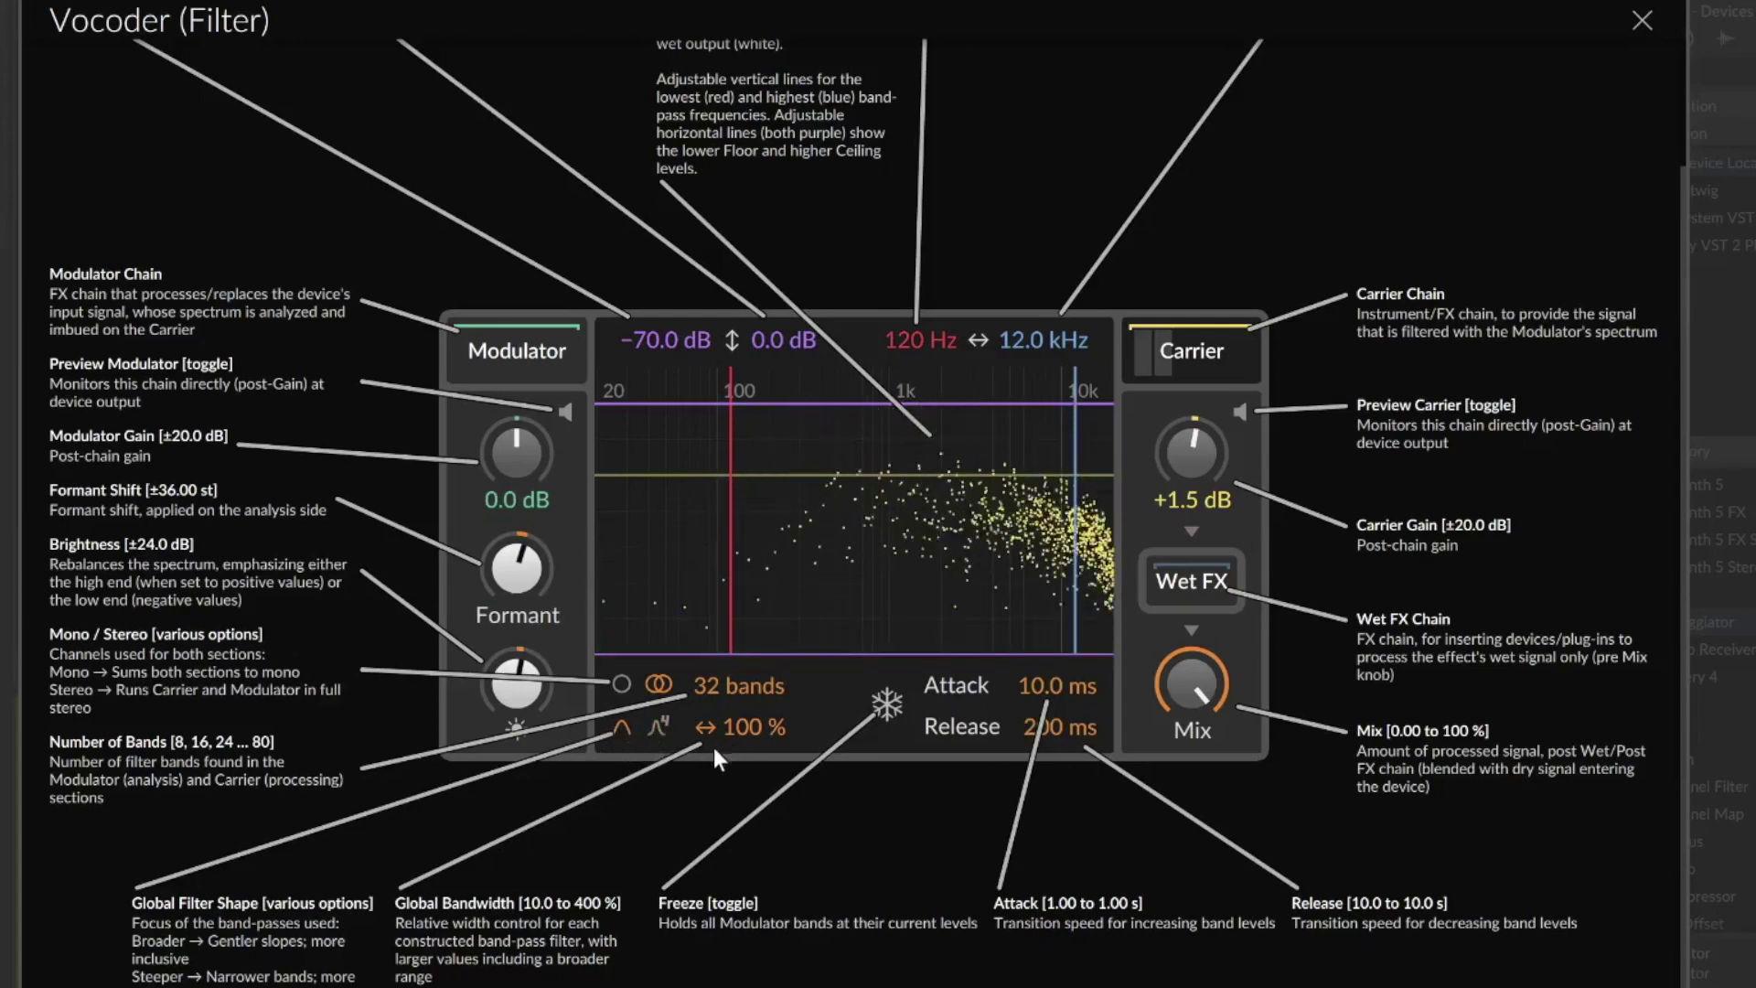
mouse_move(743, 714)
left_mouse_down()
mouse_move(742, 750)
mouse_move(741, 656)
mouse_move(741, 717)
left_mouse_up()
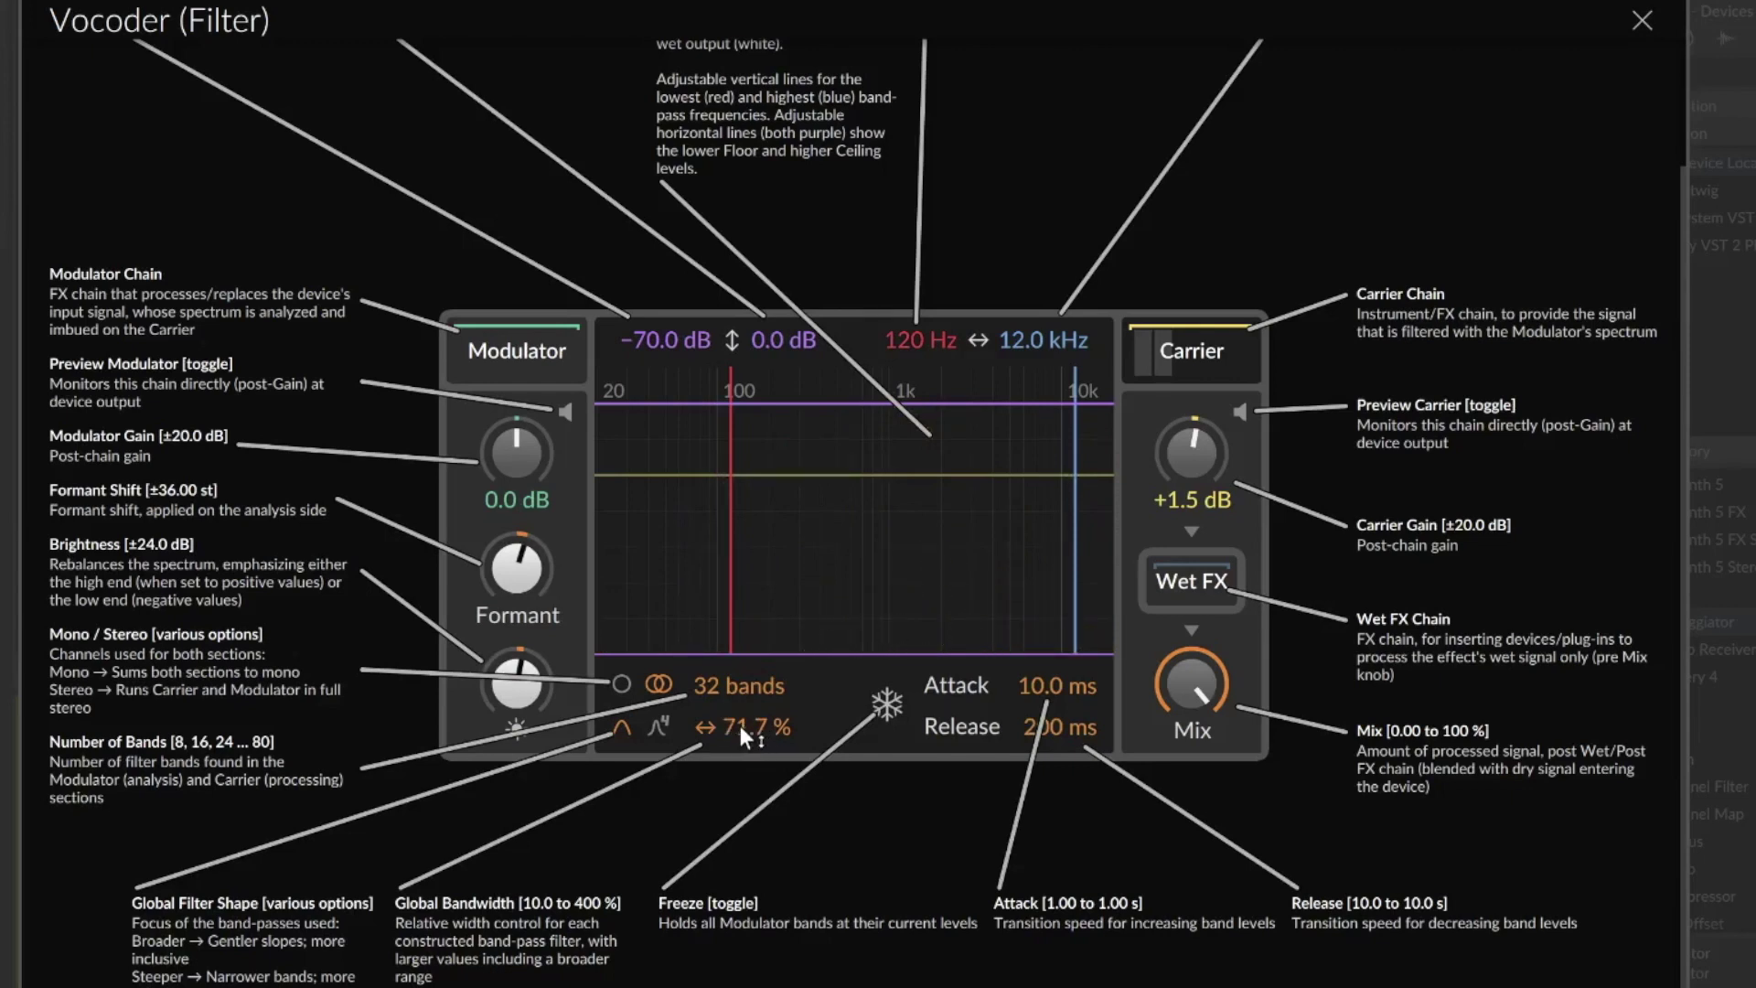
double_click(739, 727)
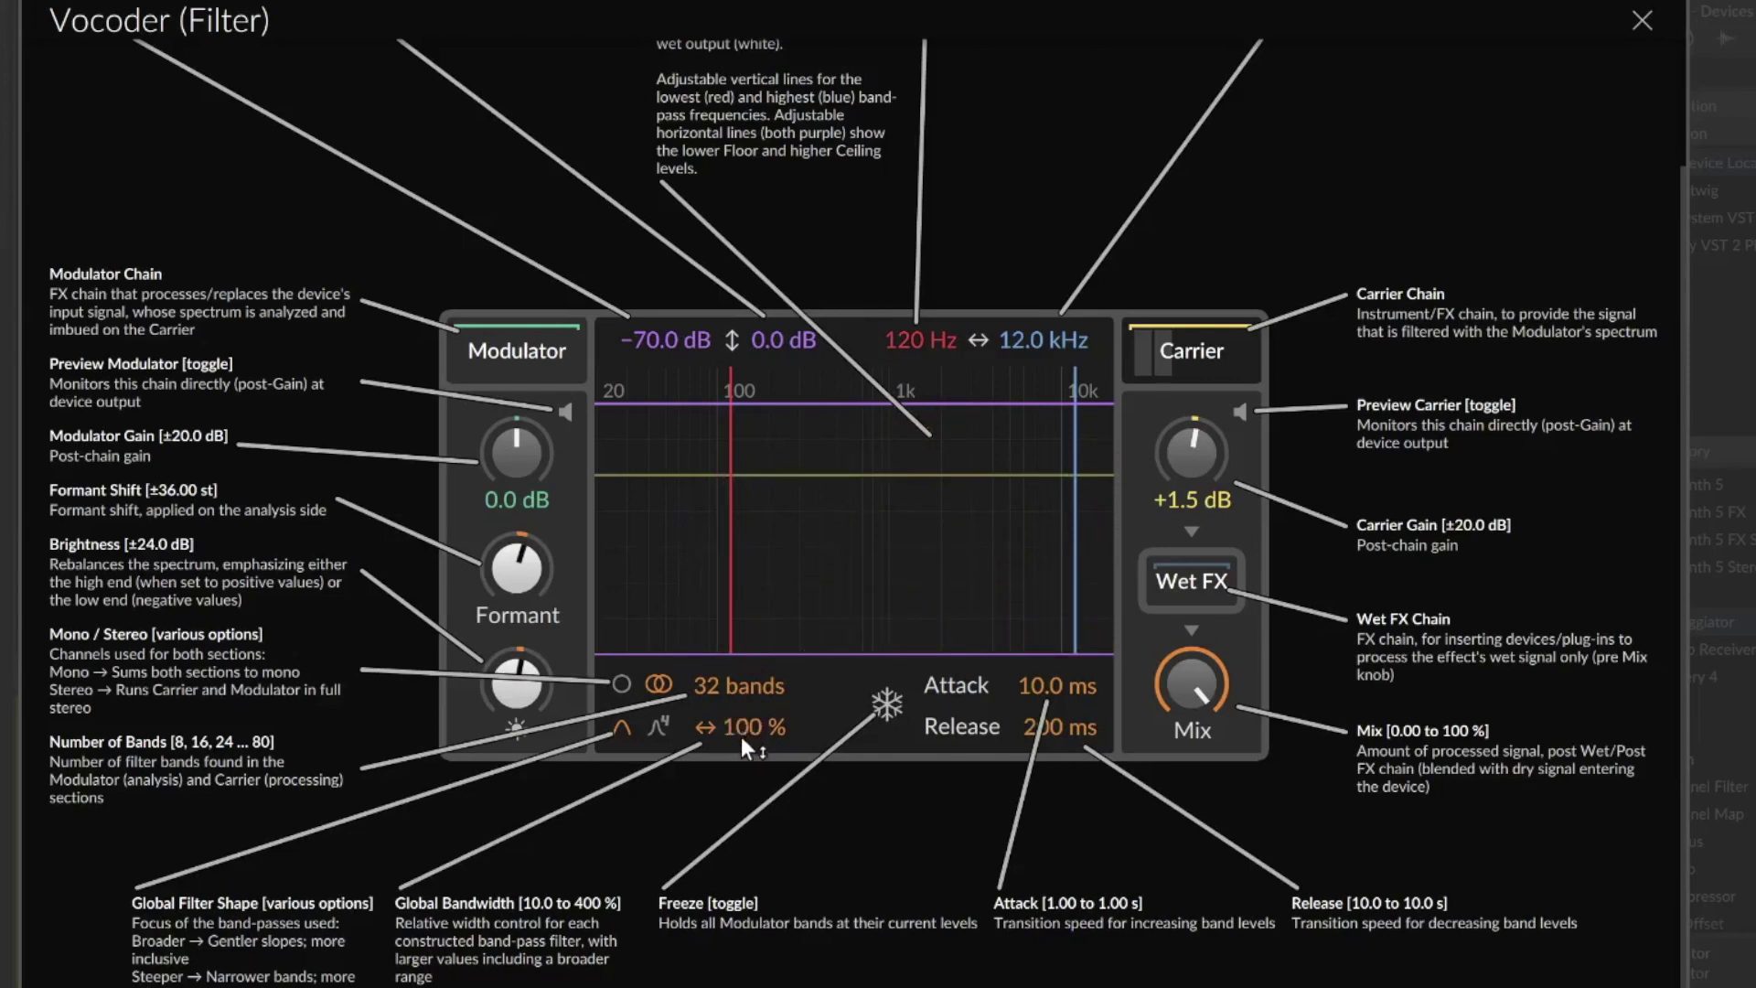
Try the Vocoder's Freeze twice during playback, releasing the held modulator bands each time.
left_click(888, 710)
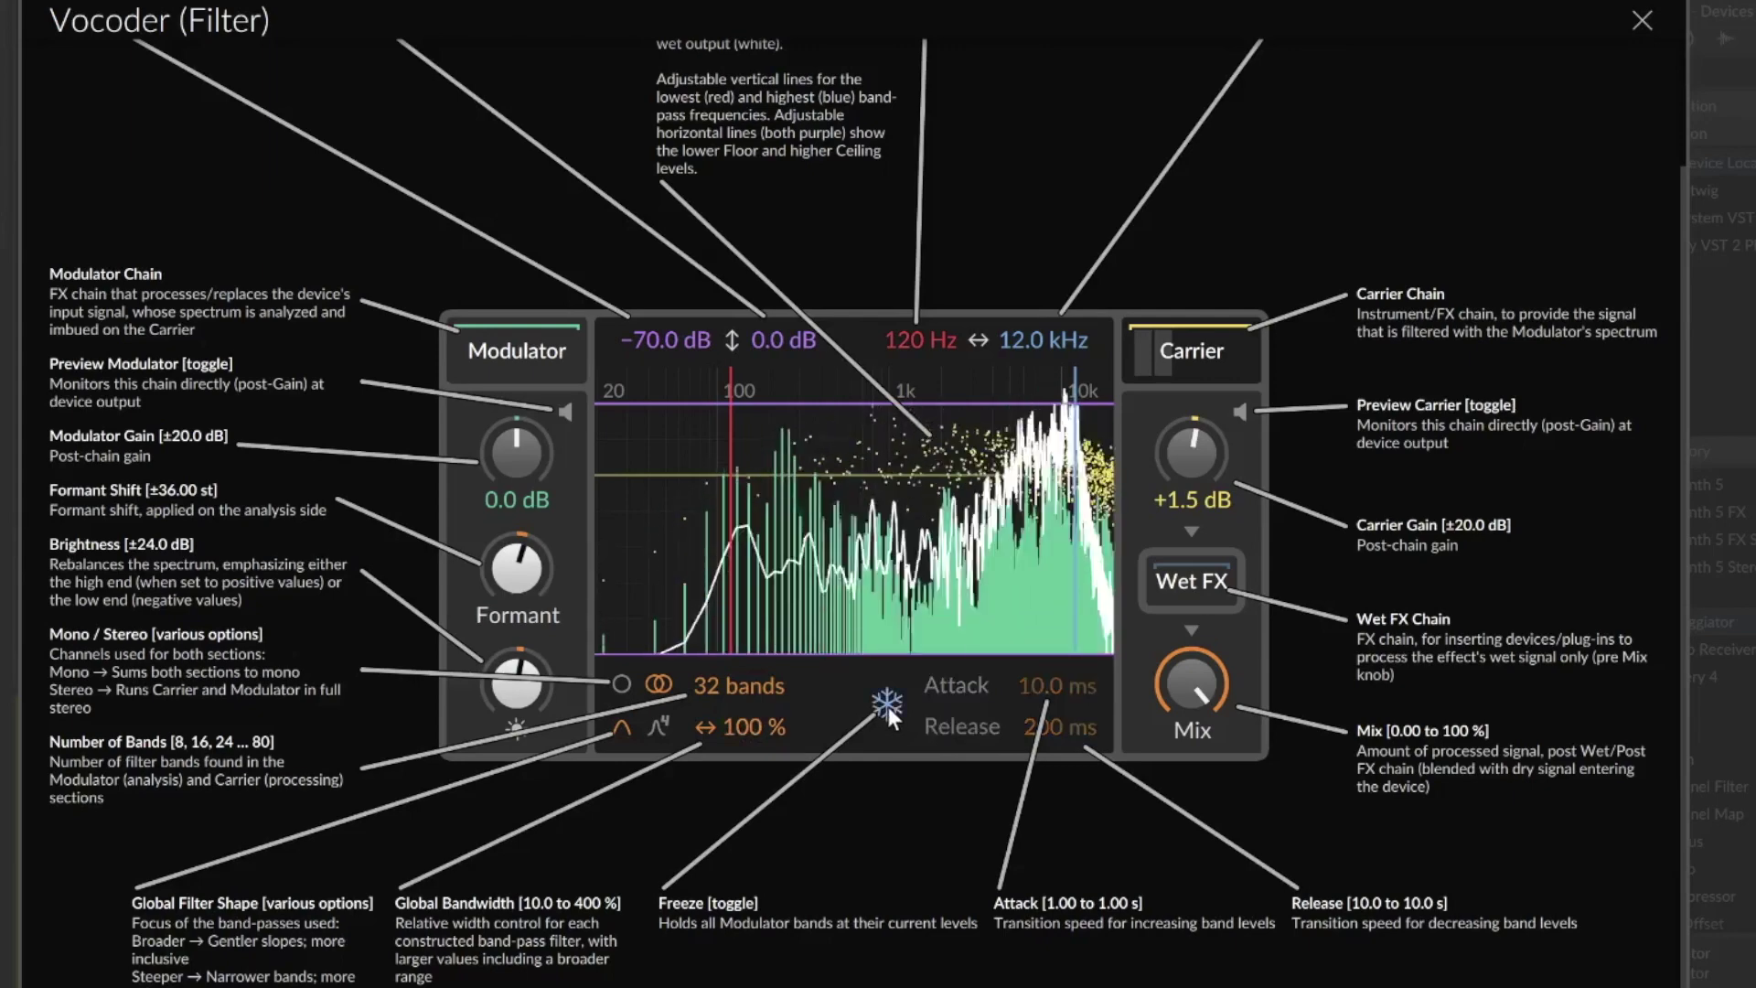
left_click(892, 705)
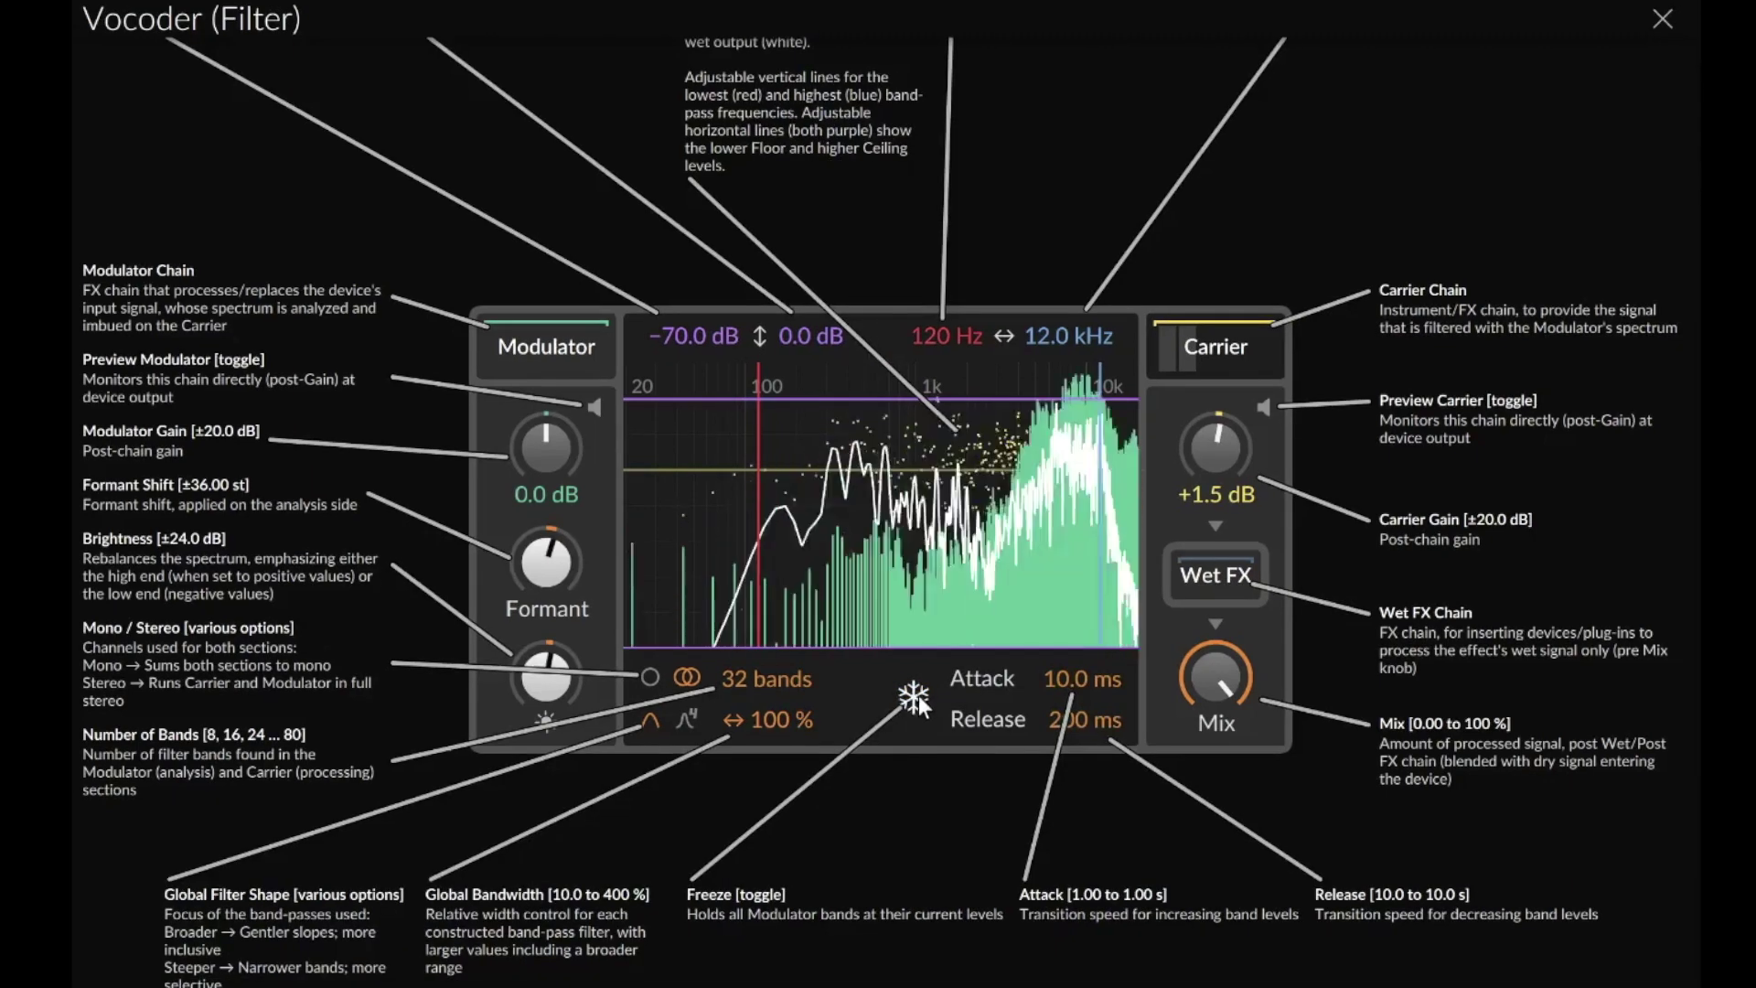
left_click(914, 697)
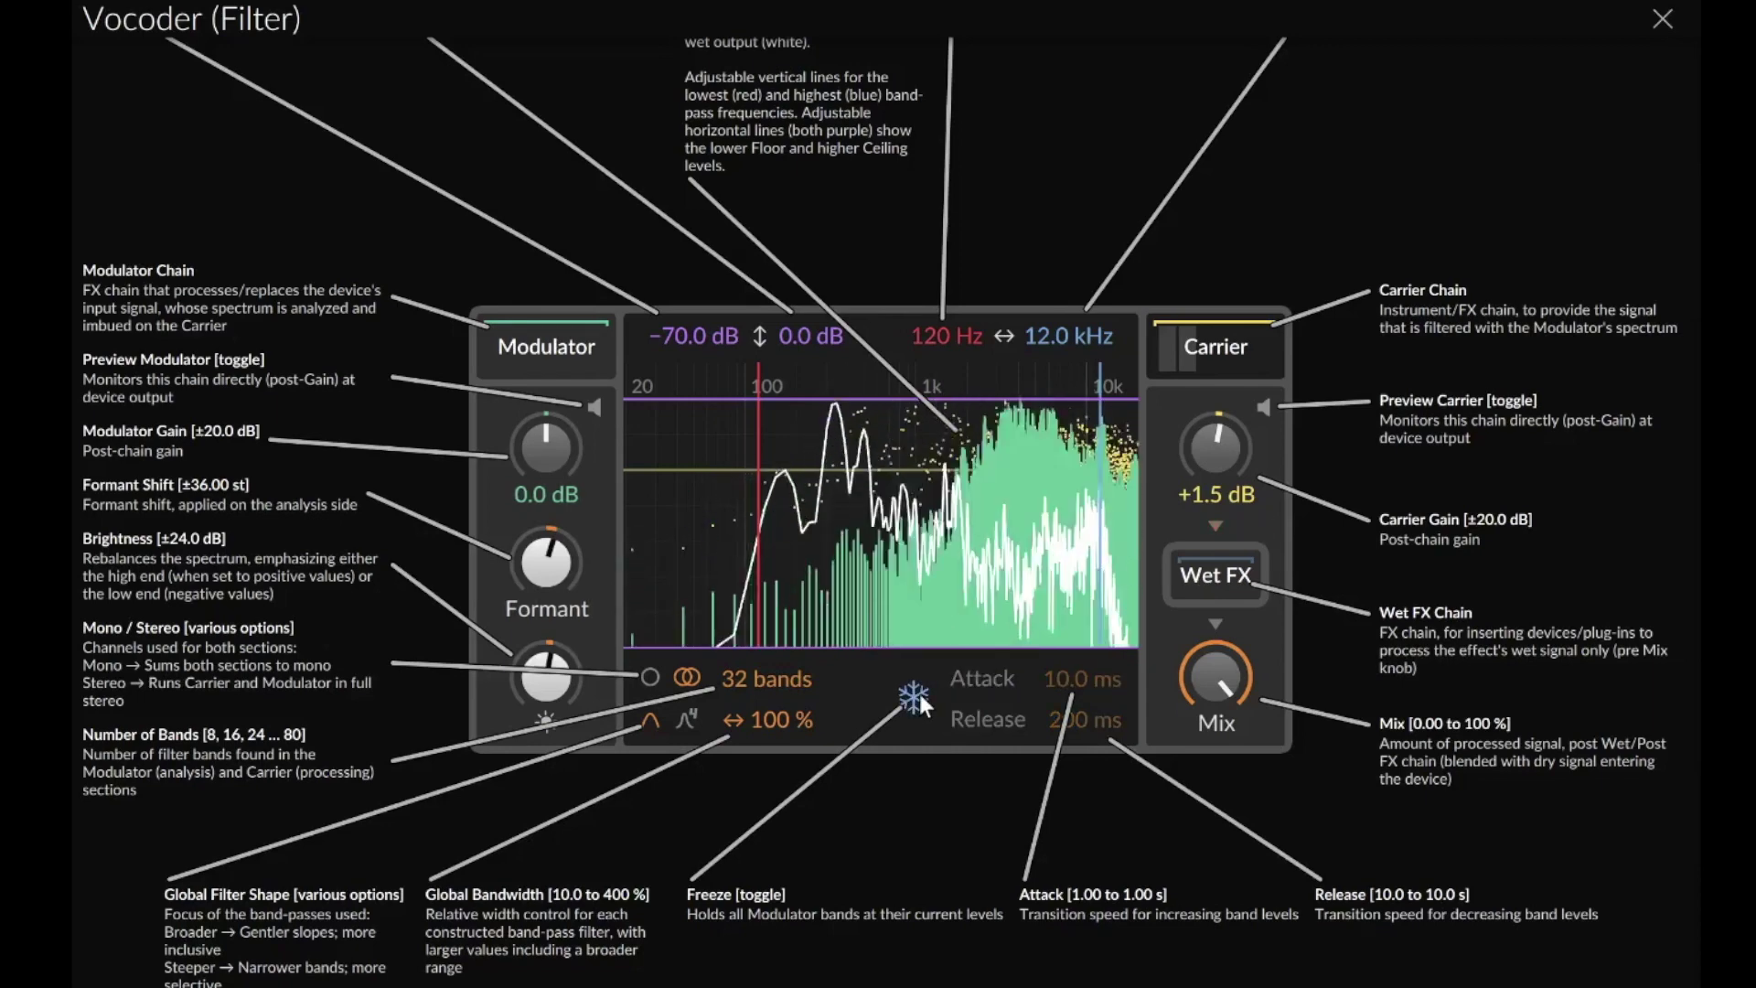
left_click(914, 695)
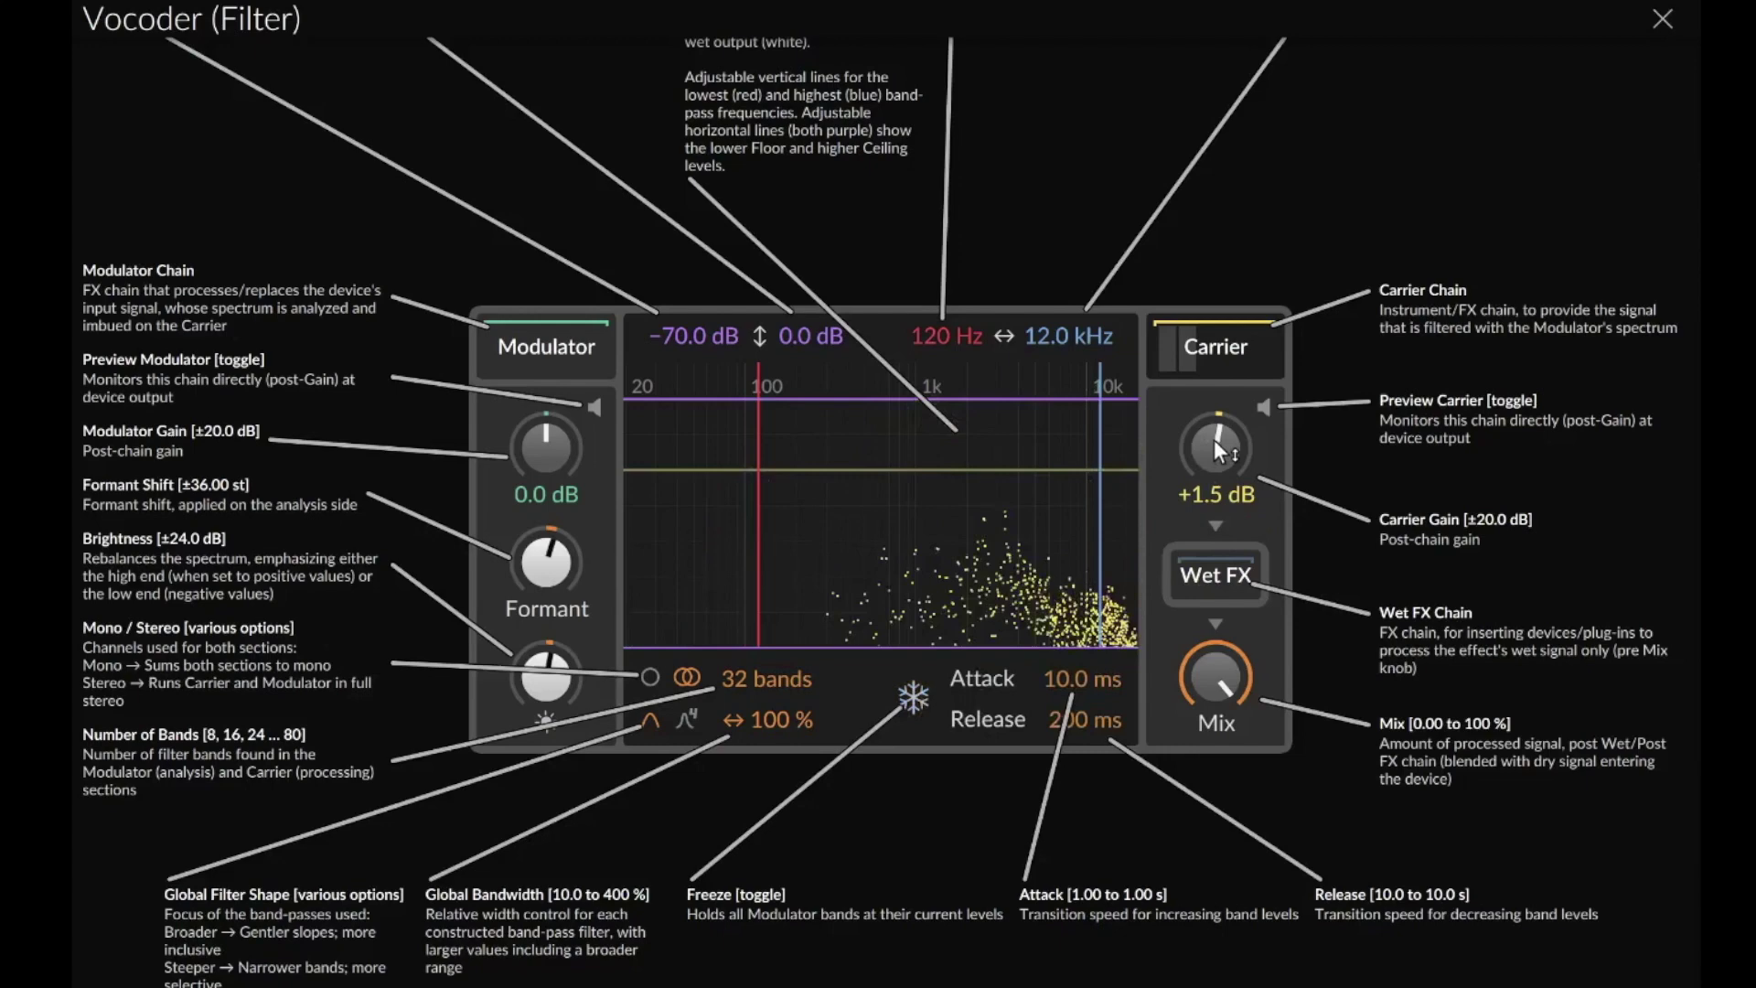
Lower the Vocoder's carrier gain to +0.5 dB, and try a reduced mix before restoring it to full.
left_click_drag(1214, 439, 1243, 531)
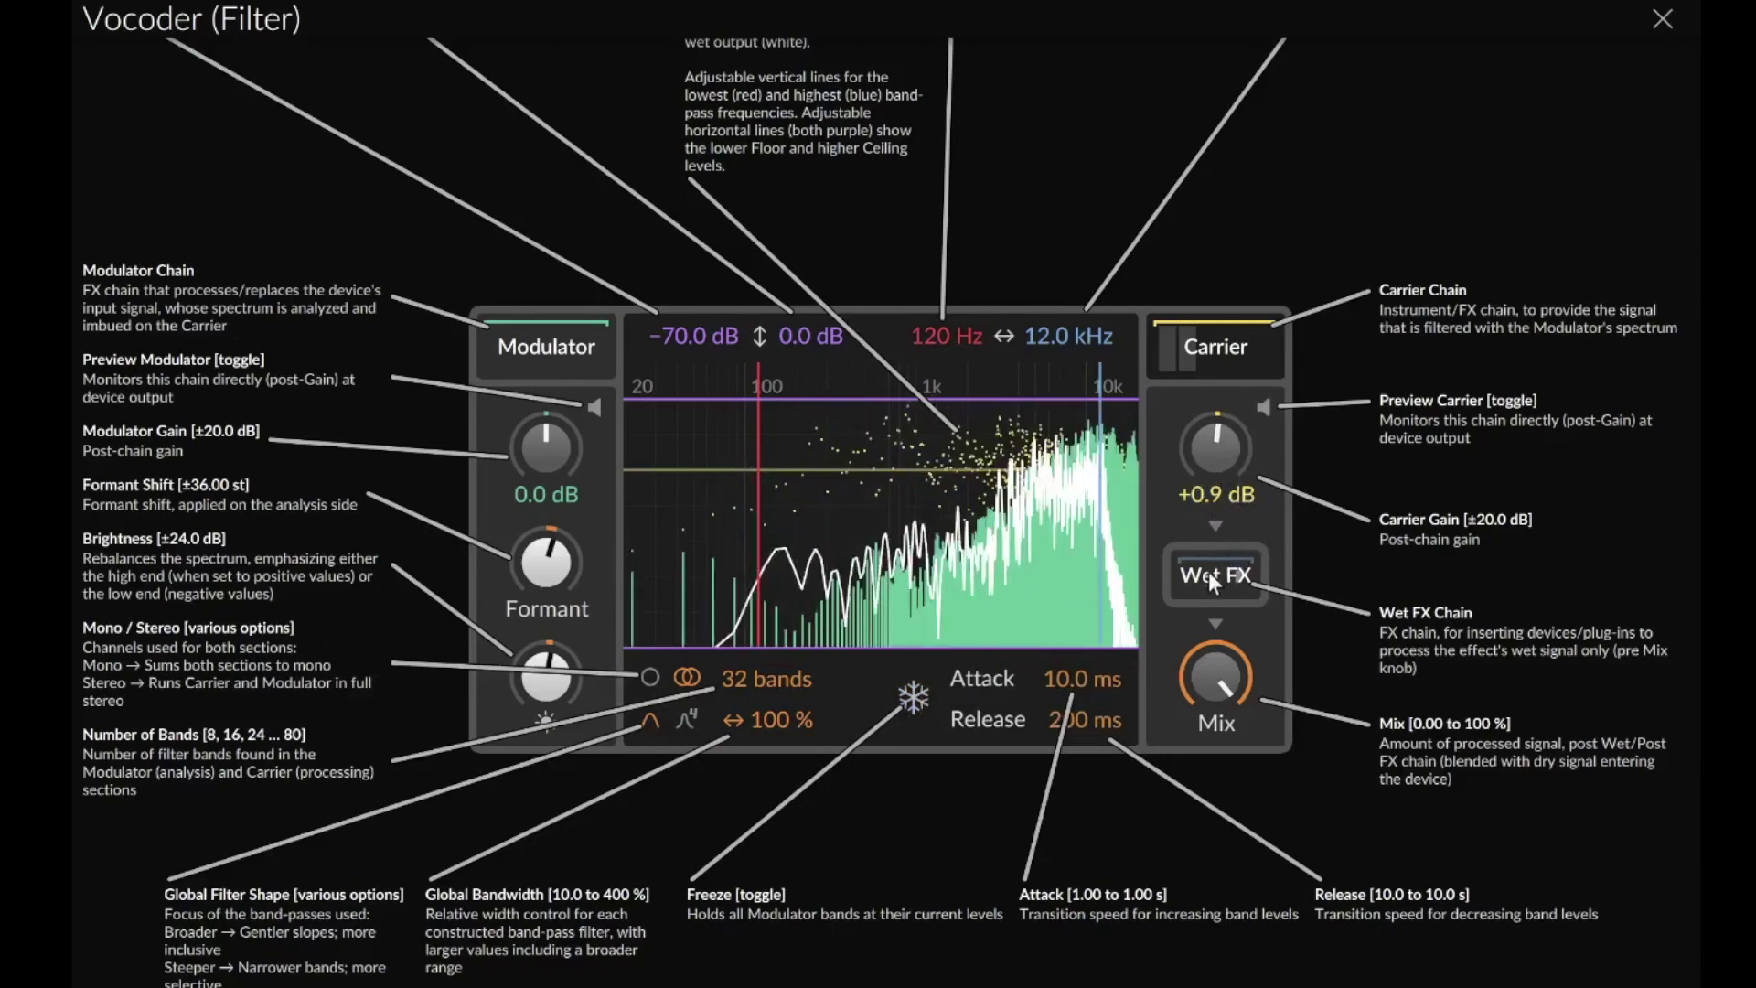
mouse_move(1220, 456)
left_mouse_down()
mouse_move(1220, 370)
mouse_move(1244, 514)
mouse_move(1231, 567)
mouse_move(1217, 430)
mouse_move(1215, 448)
left_mouse_up()
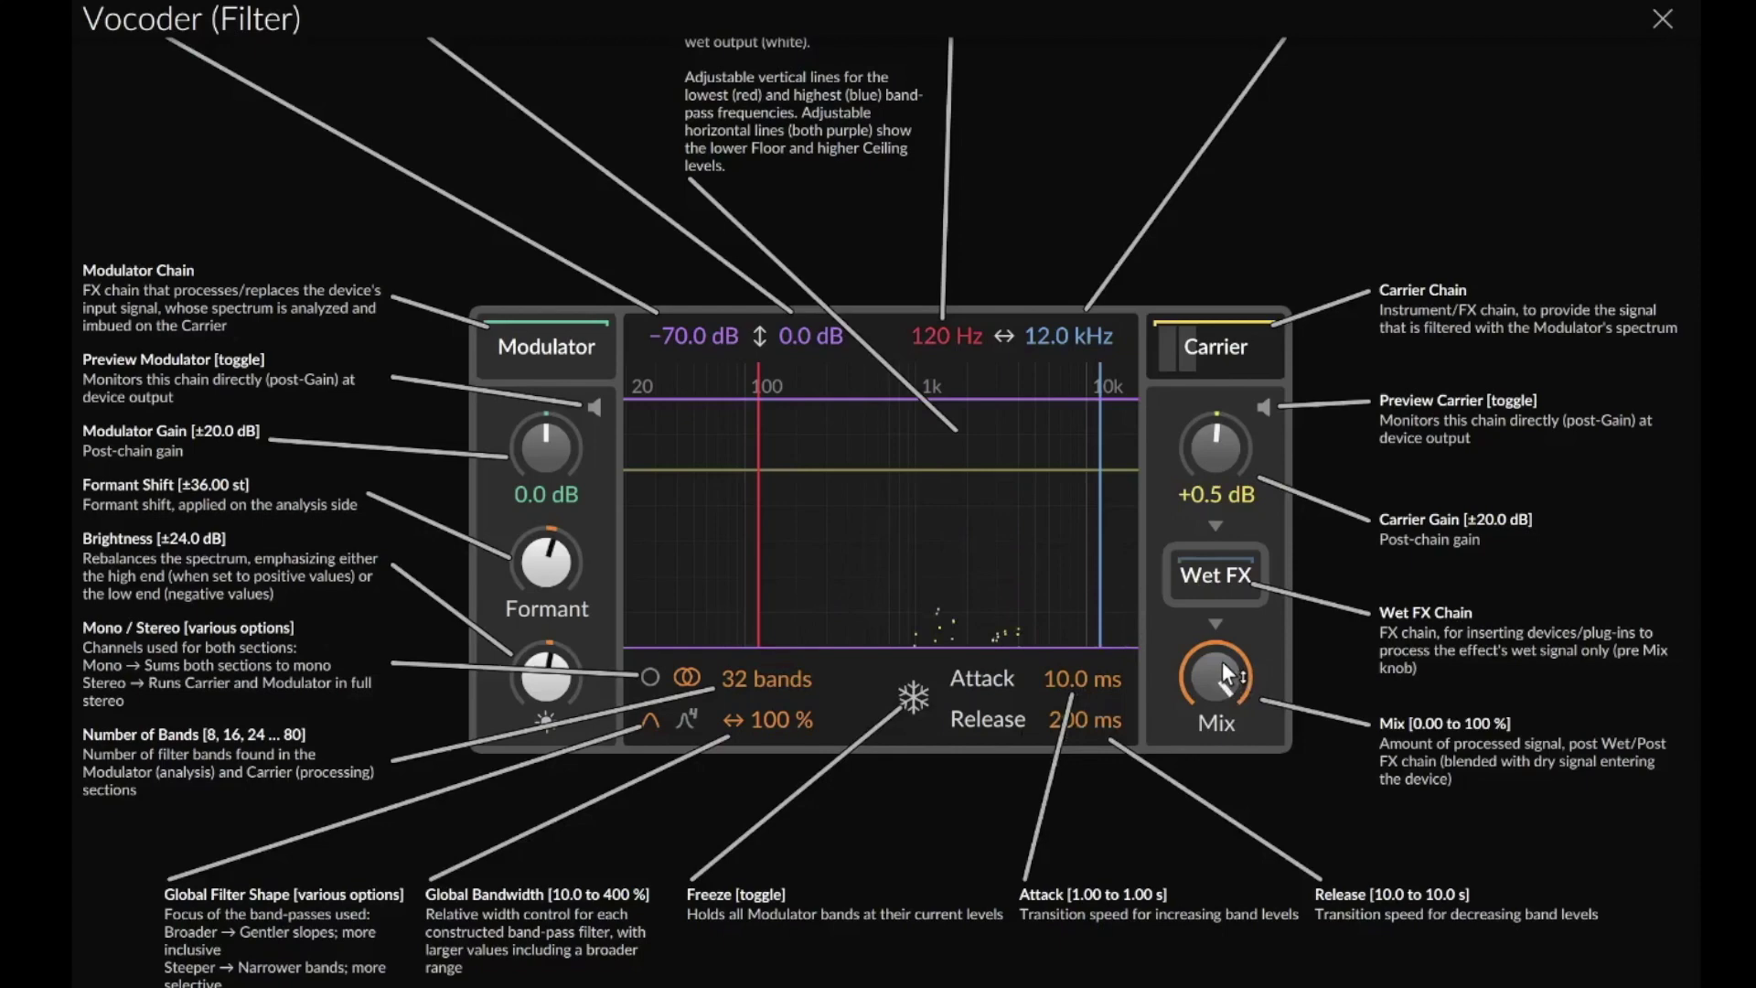
left_click_drag(1222, 670, 1222, 741)
left_click_drag(1217, 690, 1217, 595)
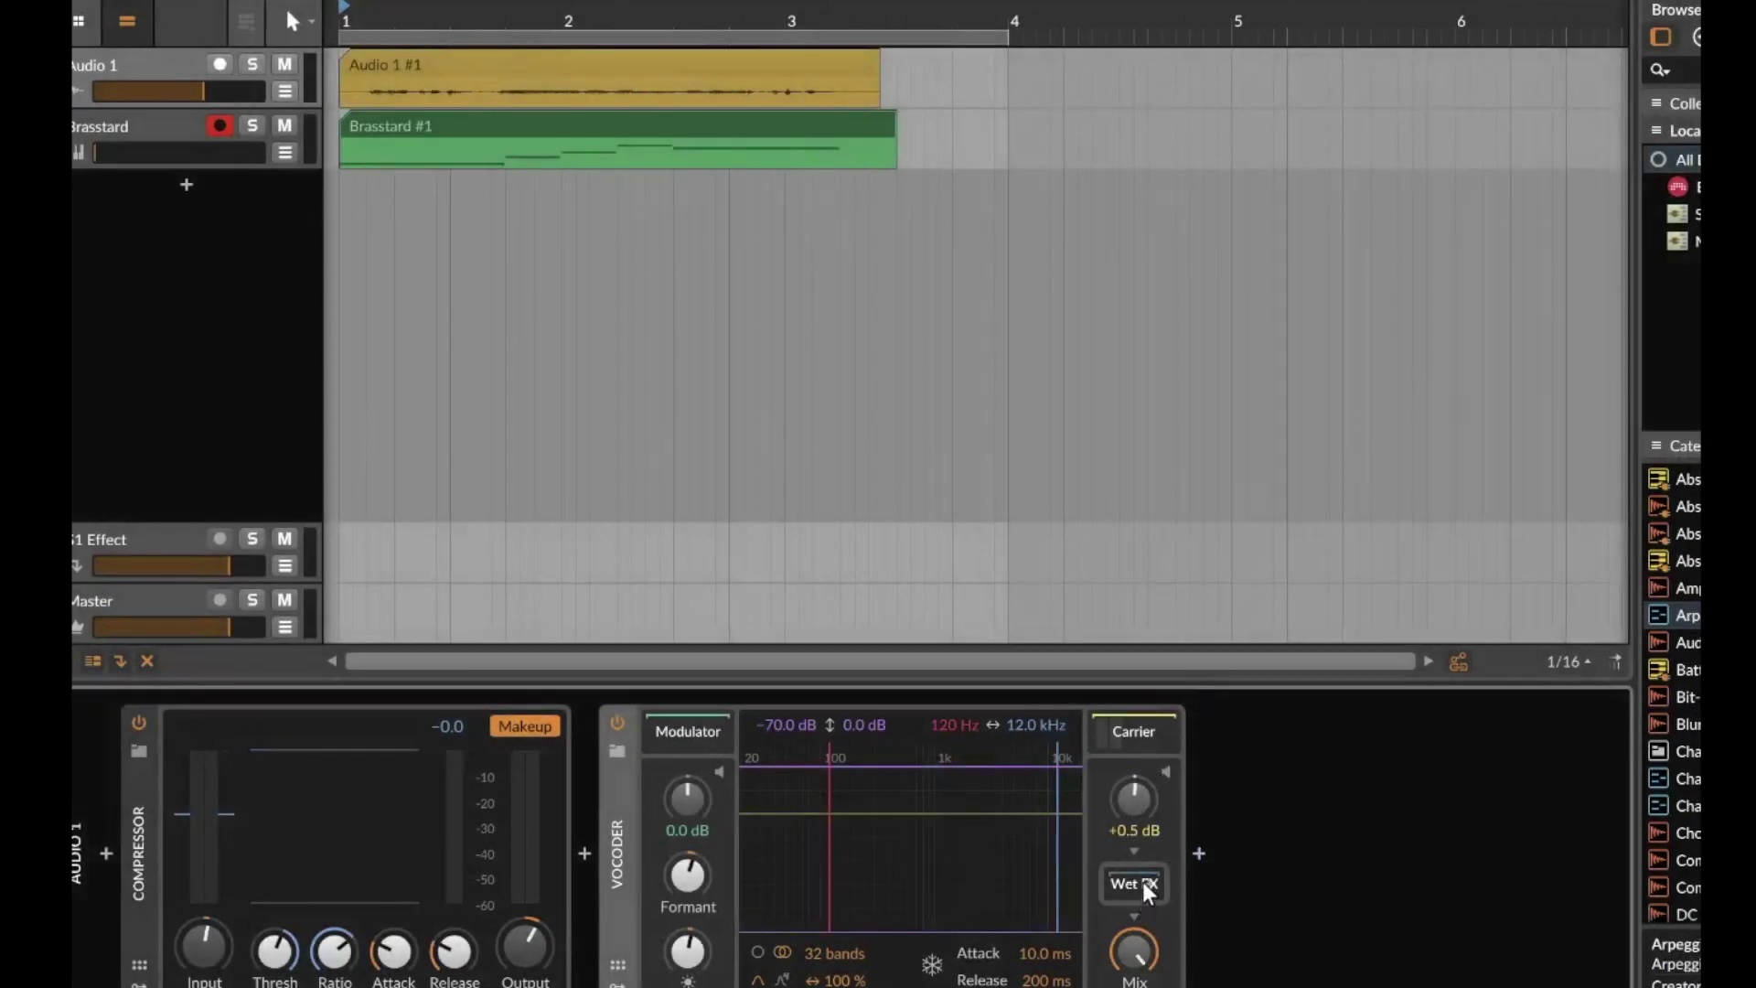
Insert a Reverb into the Vocoder's Wet FX chain and adjust its mix during playback.
left_click(1145, 887)
left_click(1199, 854)
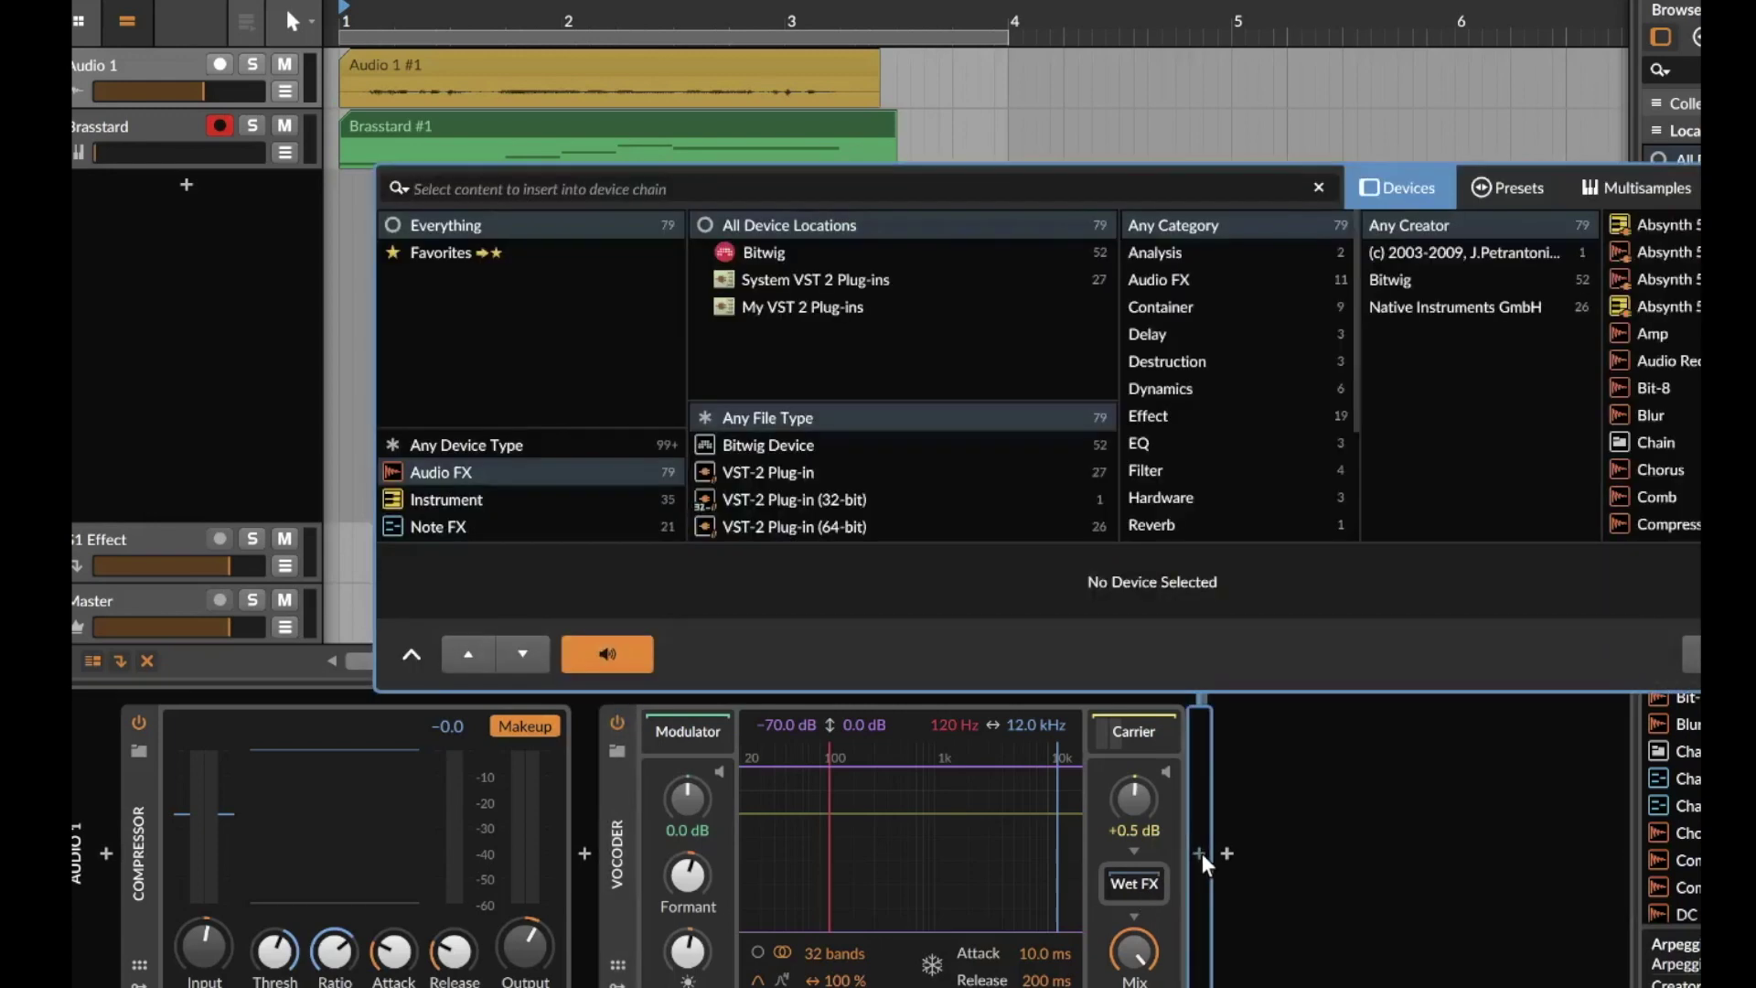
type("rev")
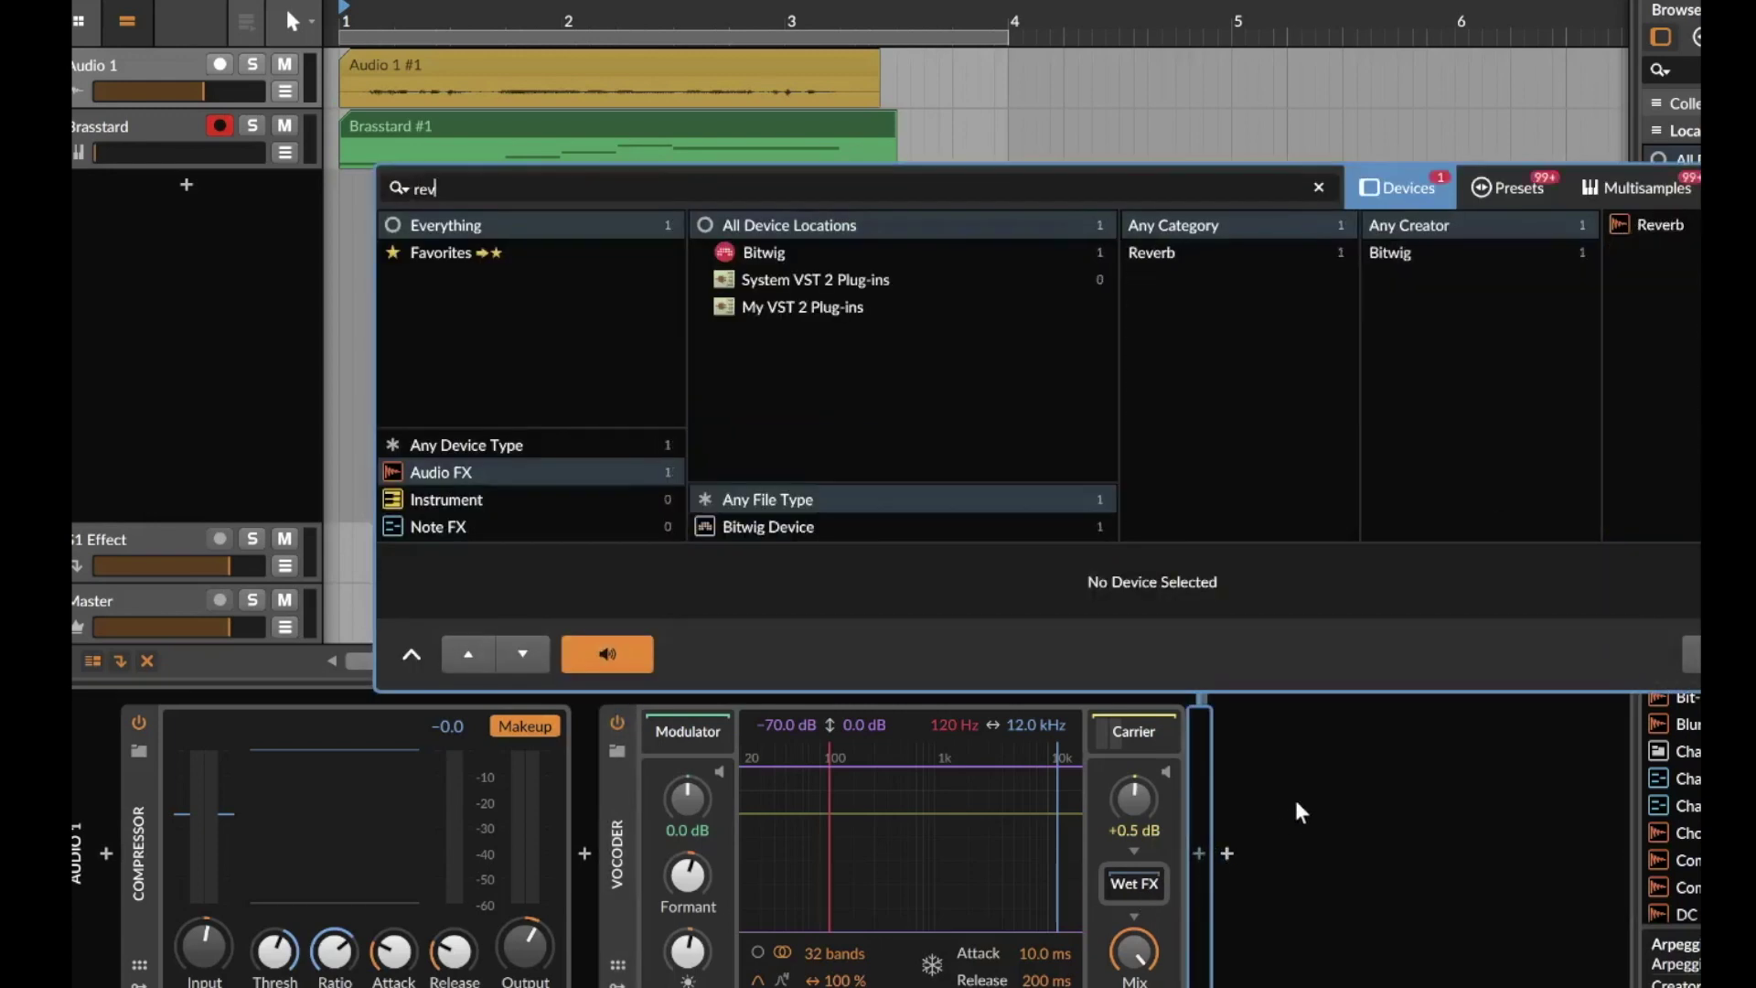
double_click(1638, 236)
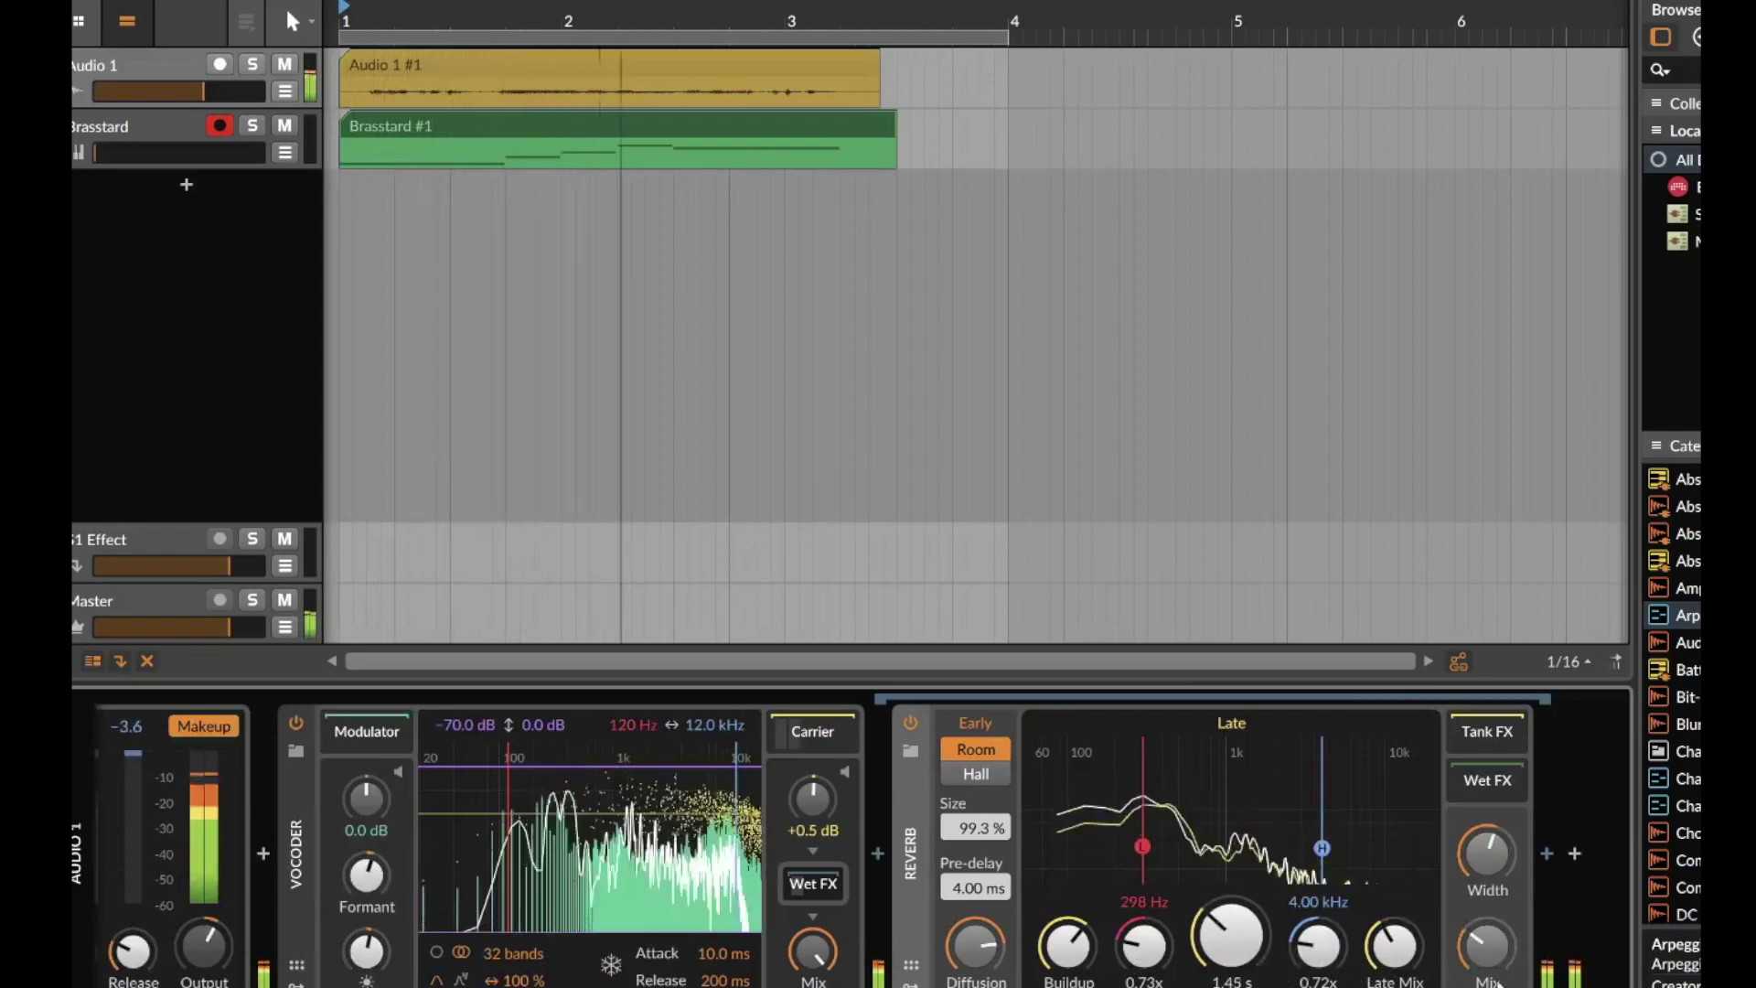
left_click_drag(1498, 983, 1390, 938)
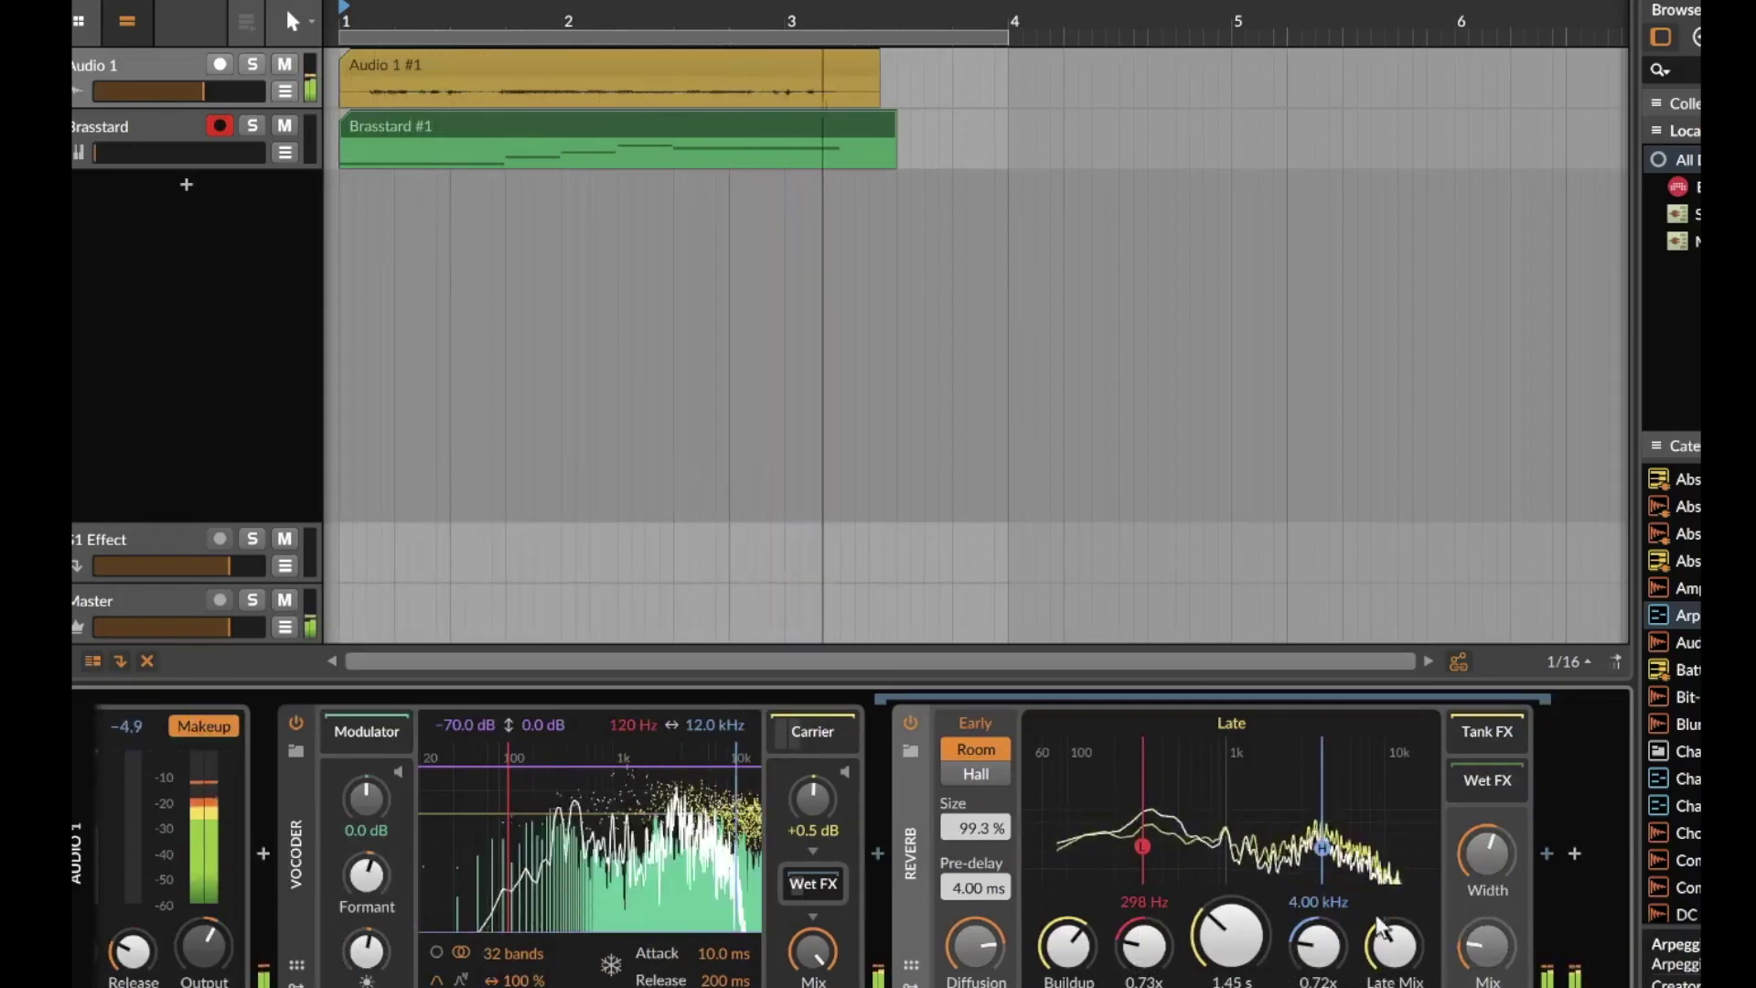
key("space")
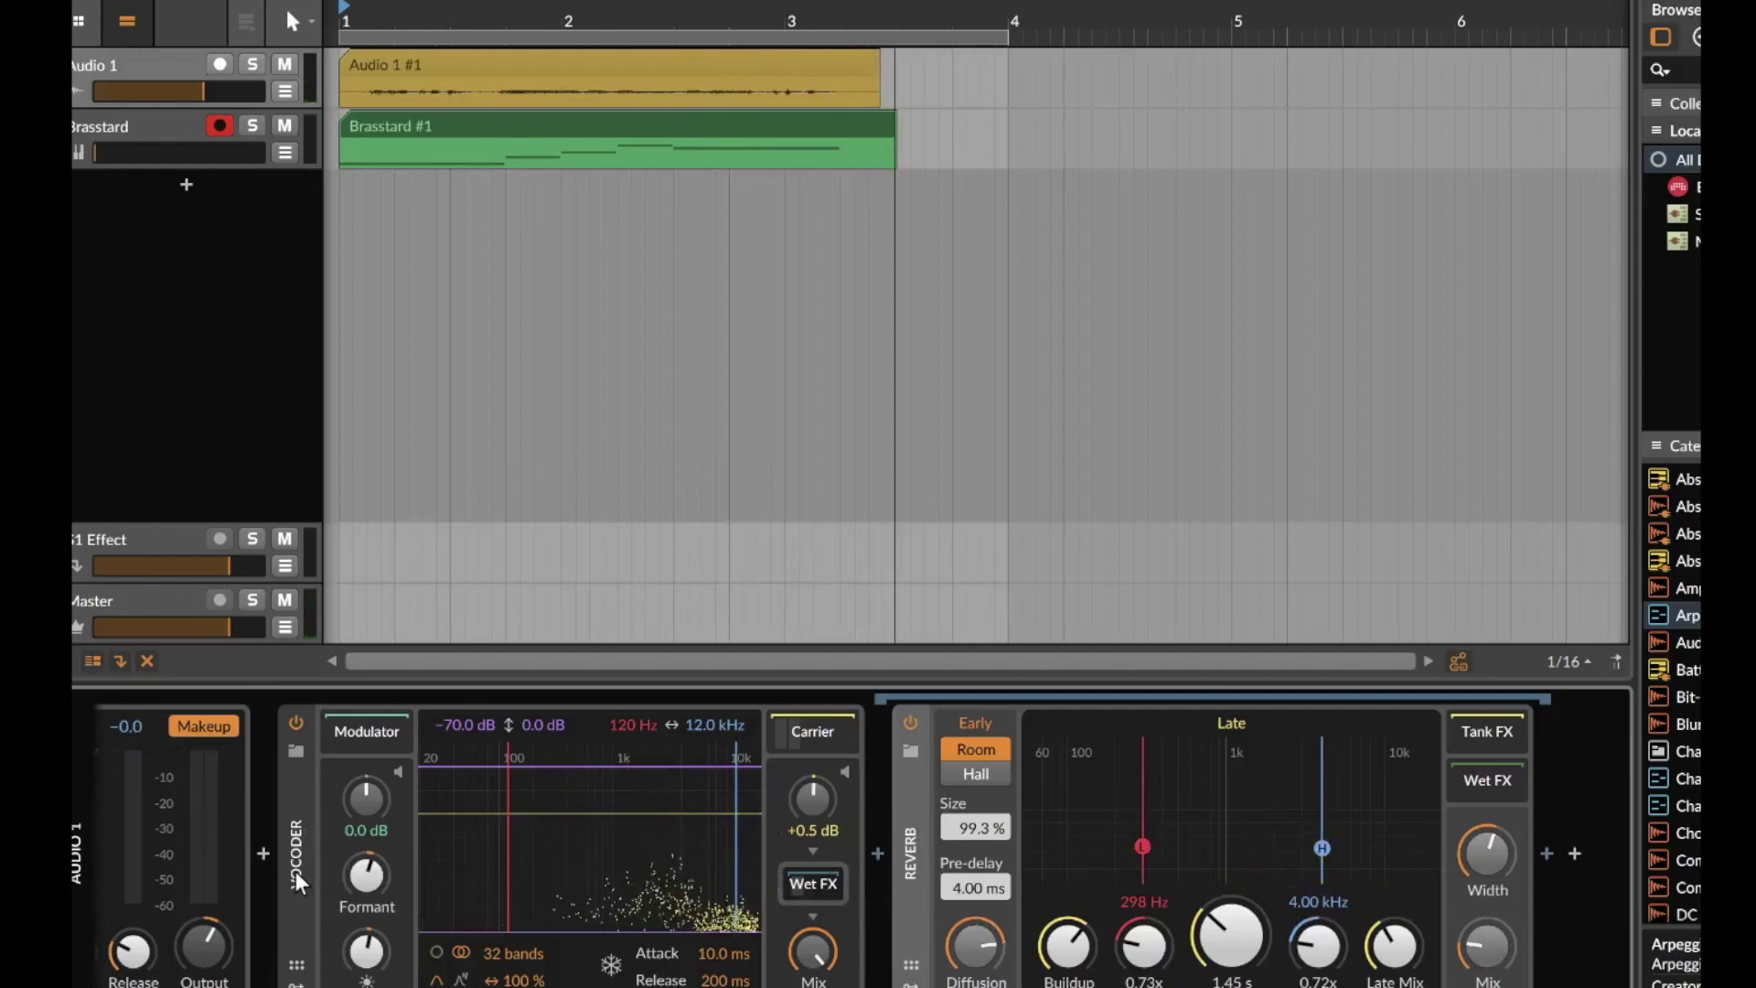
Reopen the Vocoder's help view and audition the carrier signal alone, turning its preview on and off.
key("F1")
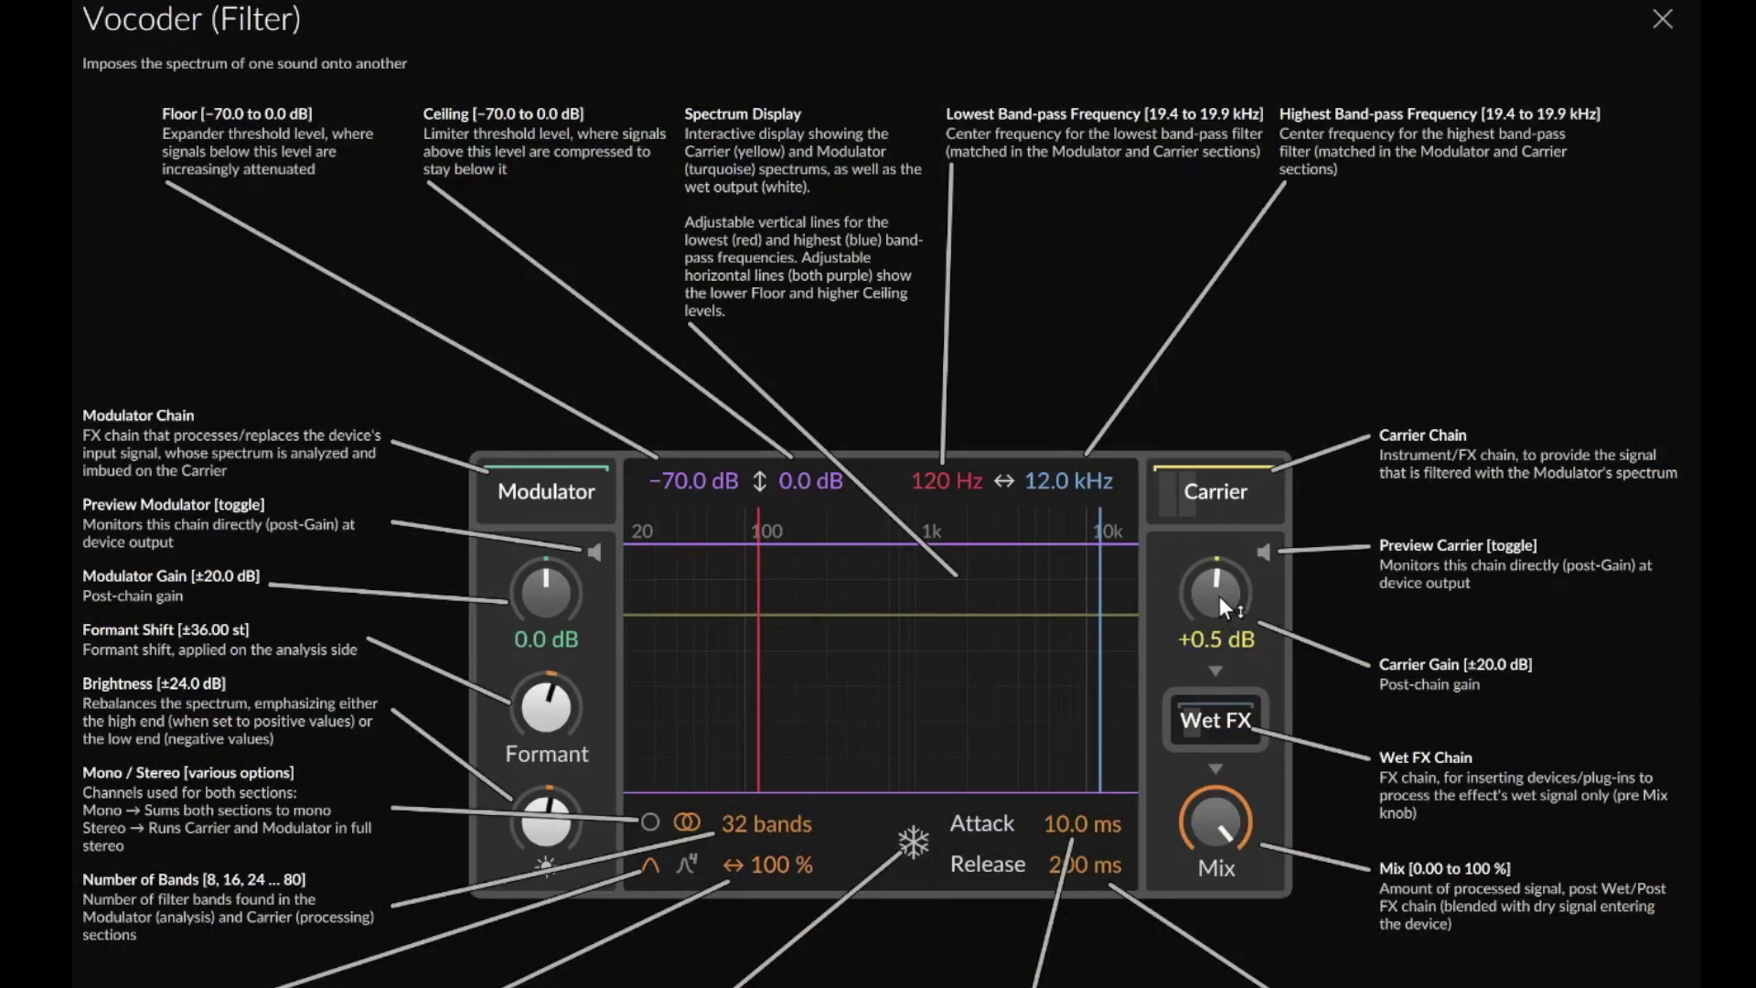
left_click(1265, 552)
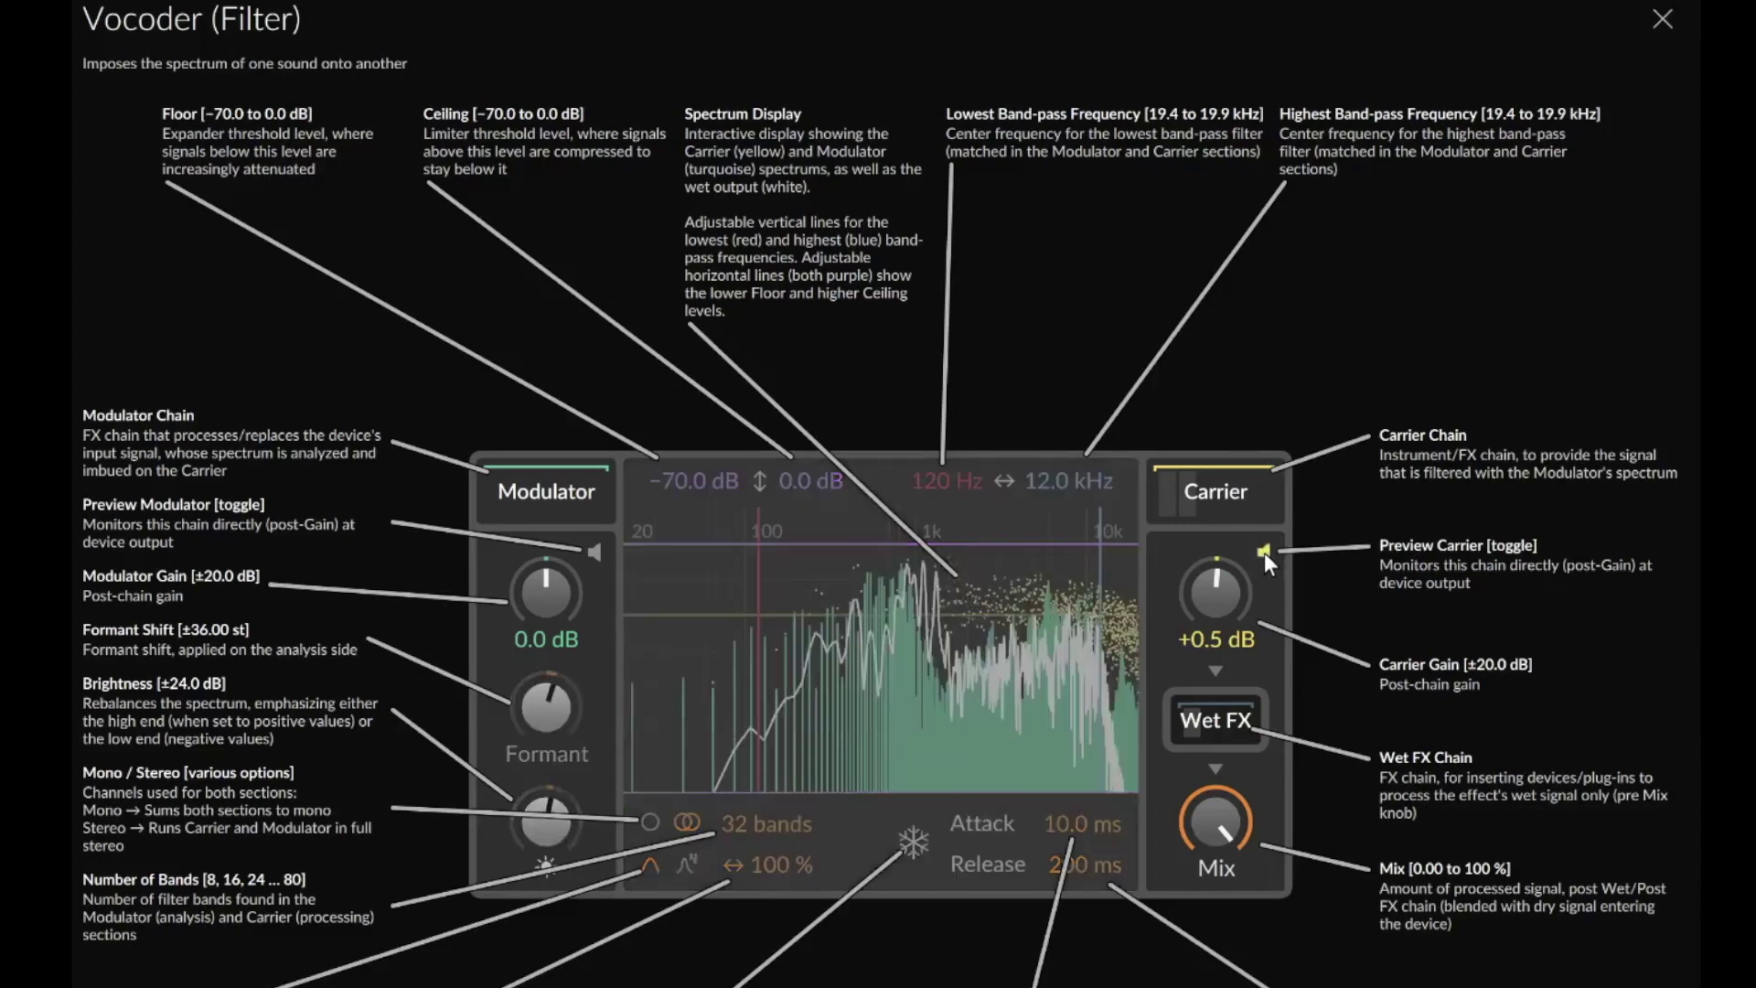
left_click(1264, 552)
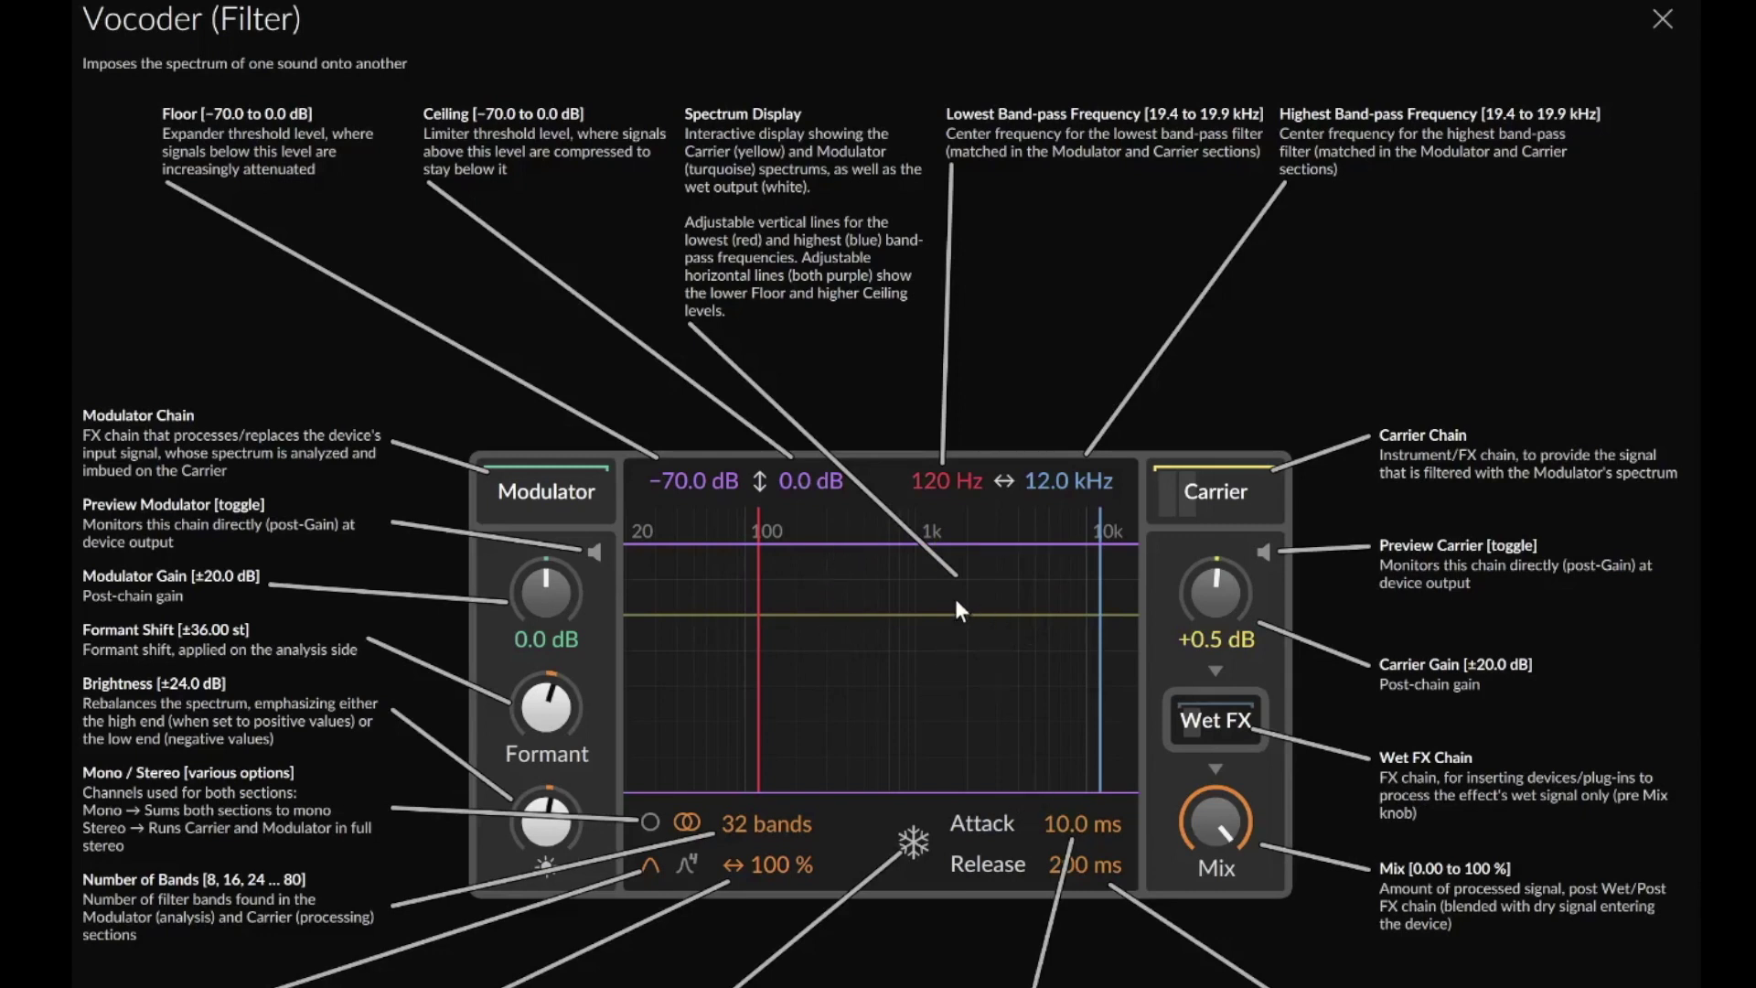
Try lowering the Vocoder's ceiling to -1.6 dB and -3.3 dB using its spectrum display.
key("space")
left_click_drag(891, 538, 894, 548)
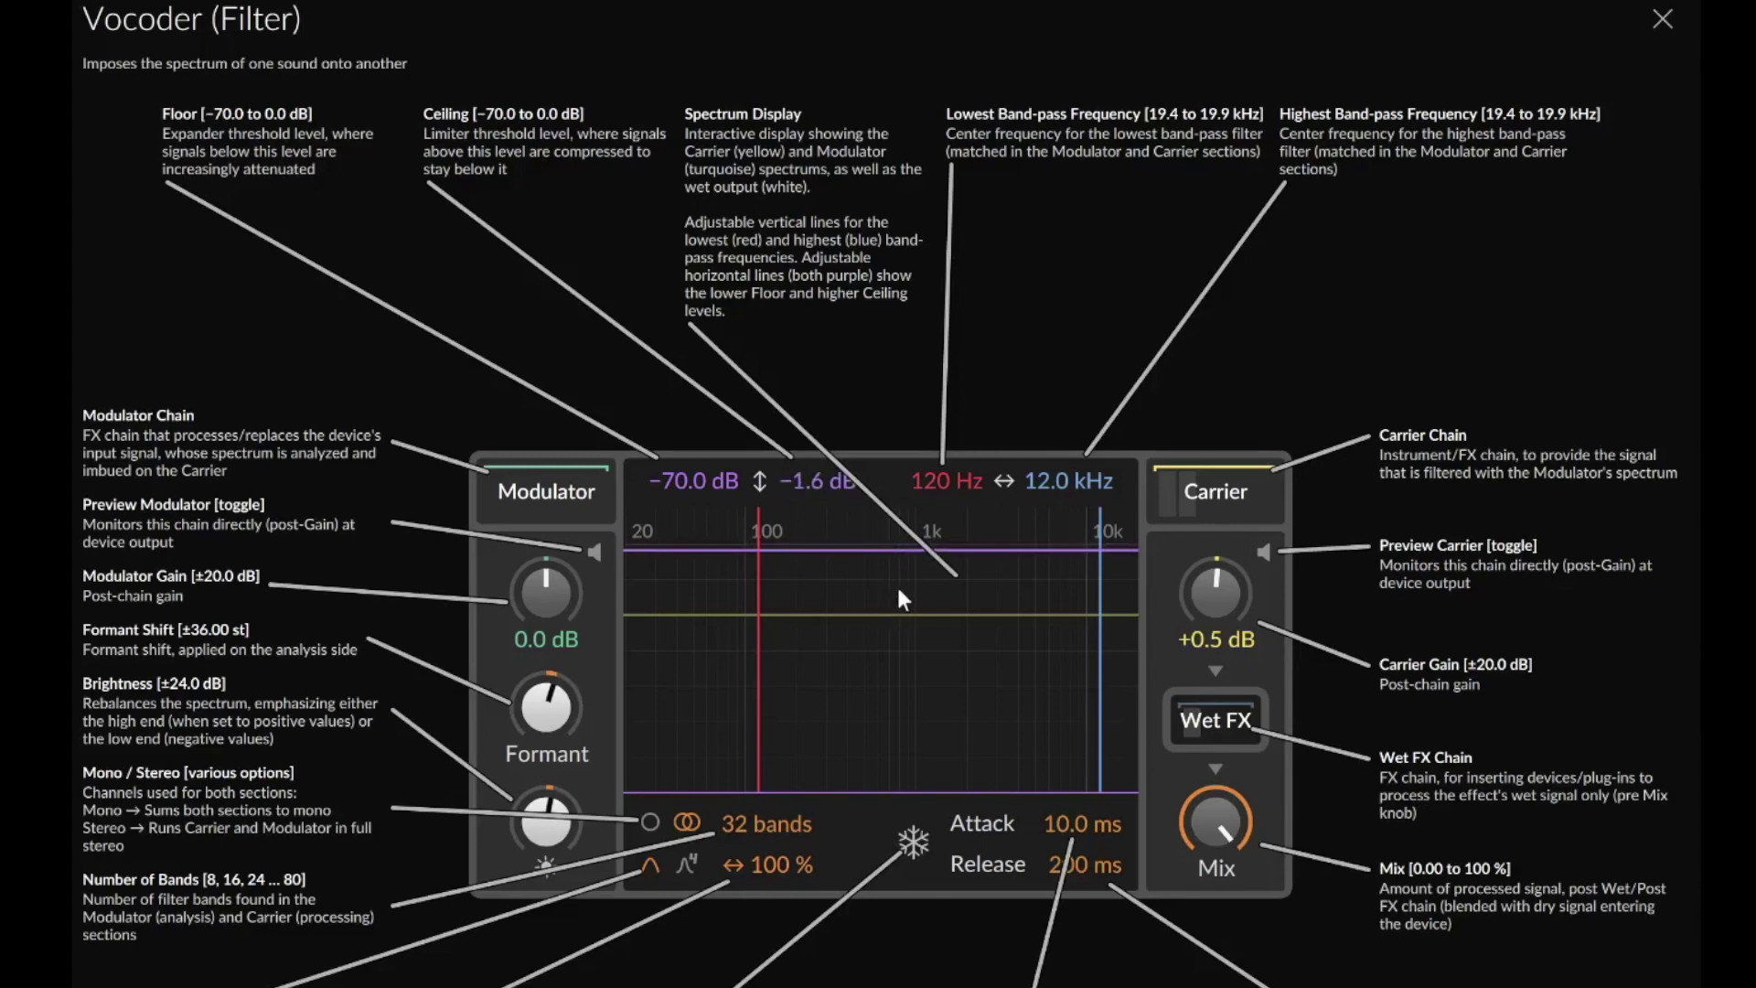
left_click_drag(885, 547, 883, 561)
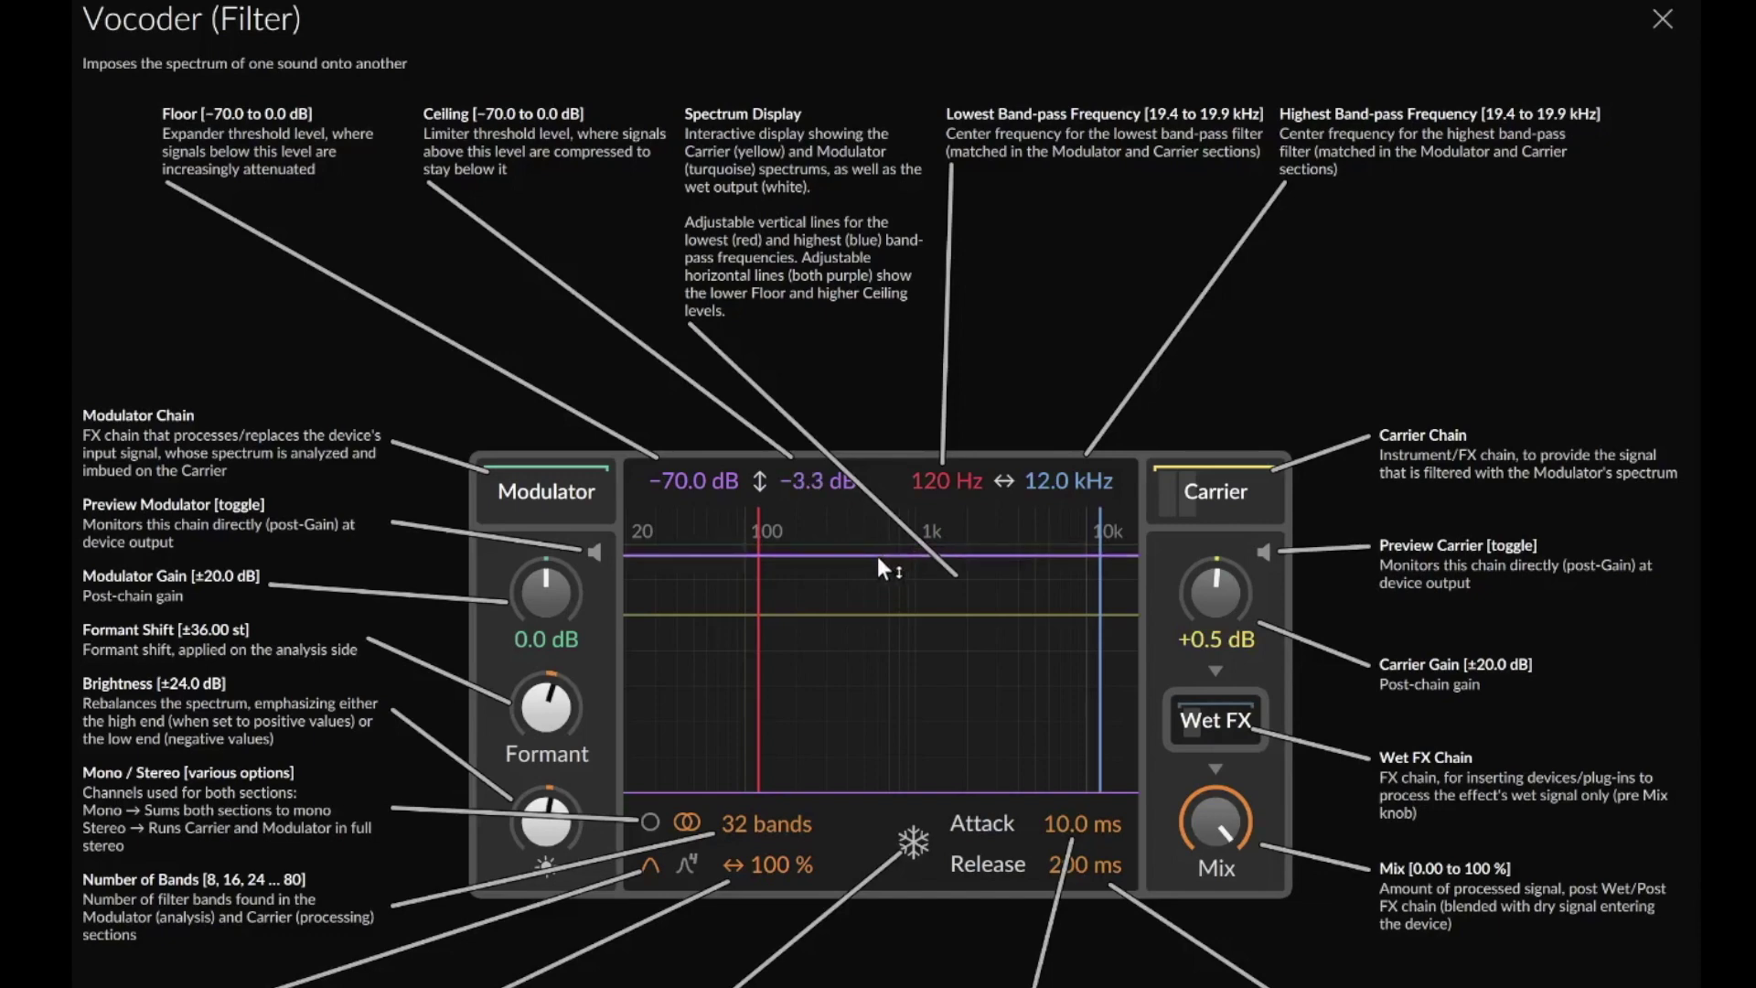
mouse_move(878, 559)
left_mouse_down()
mouse_move(893, 816)
mouse_move(856, 554)
left_mouse_up()
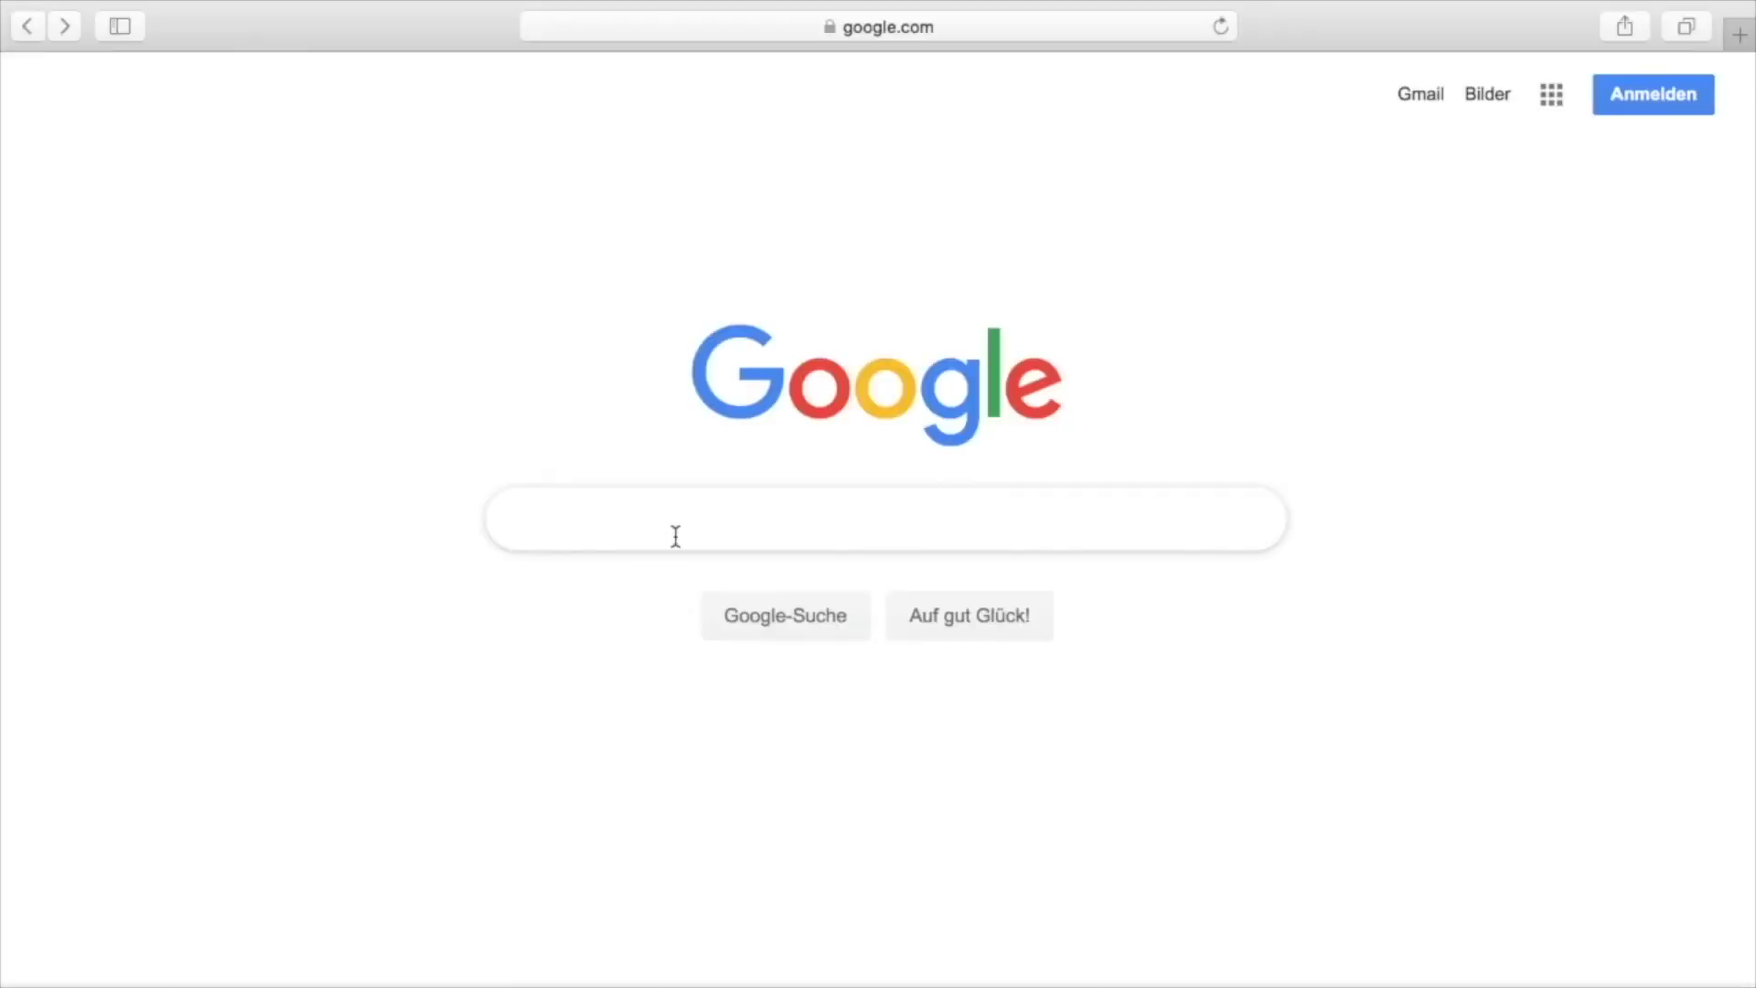
In the web browser, search Google for "mugent".
type("m")
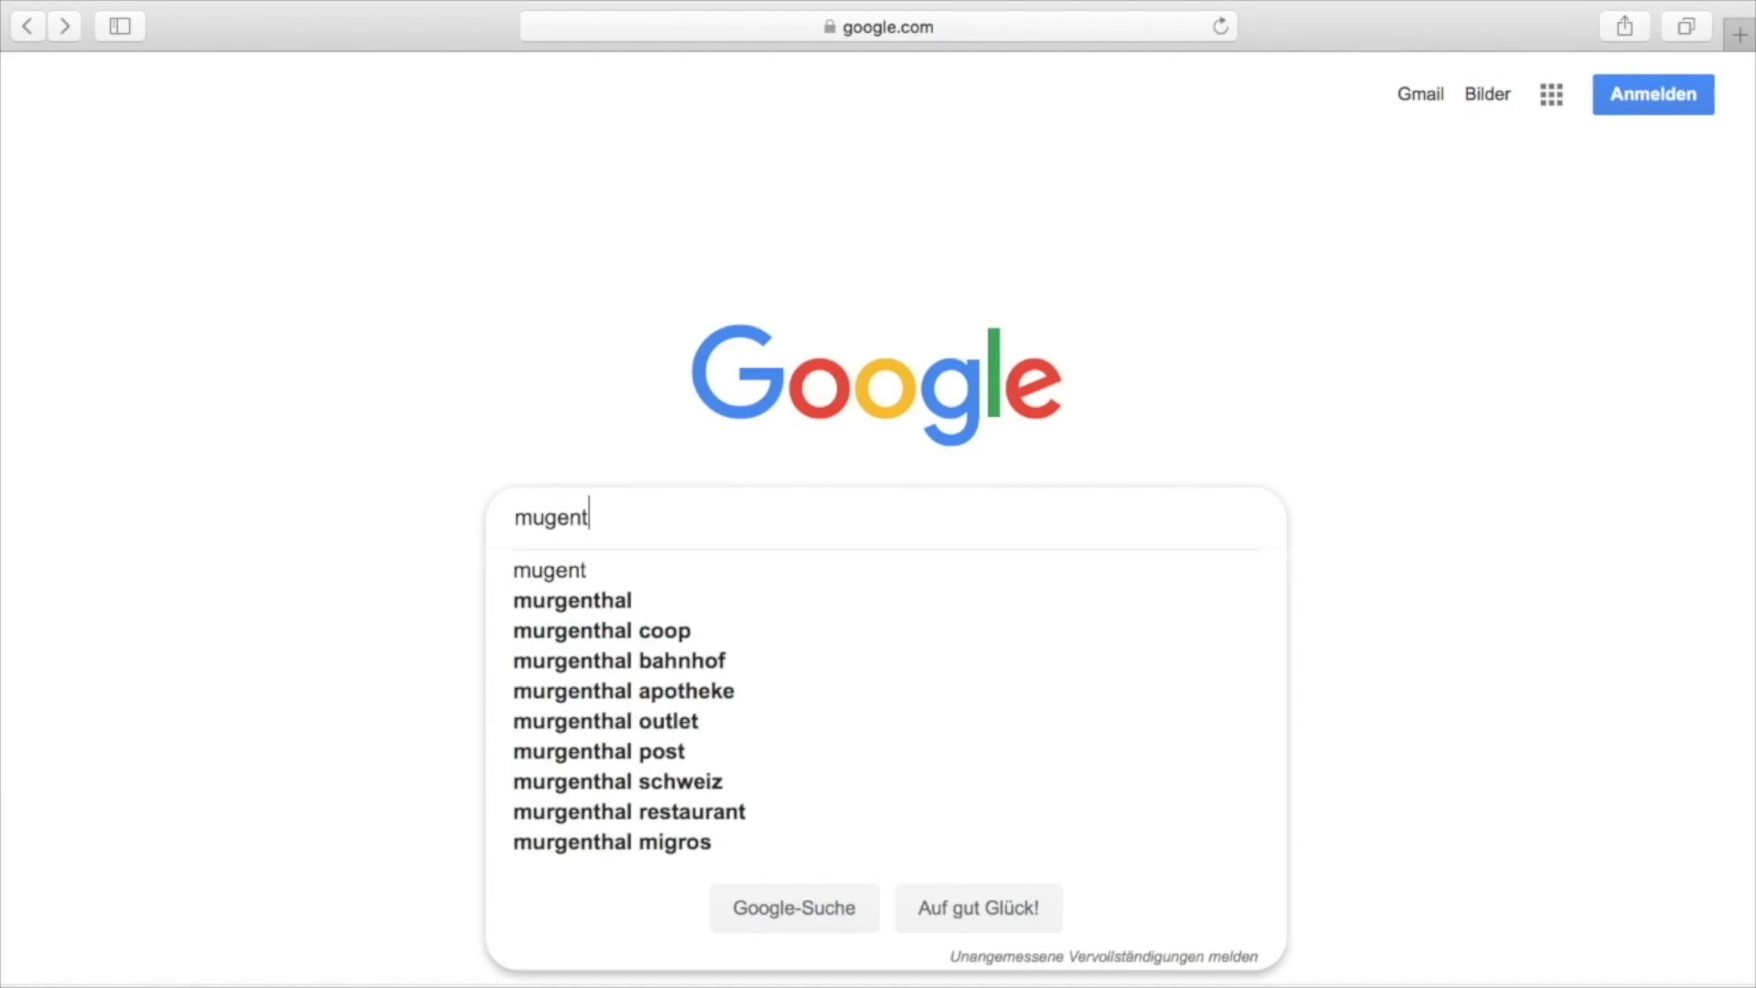
type("ugent")
key("Return")
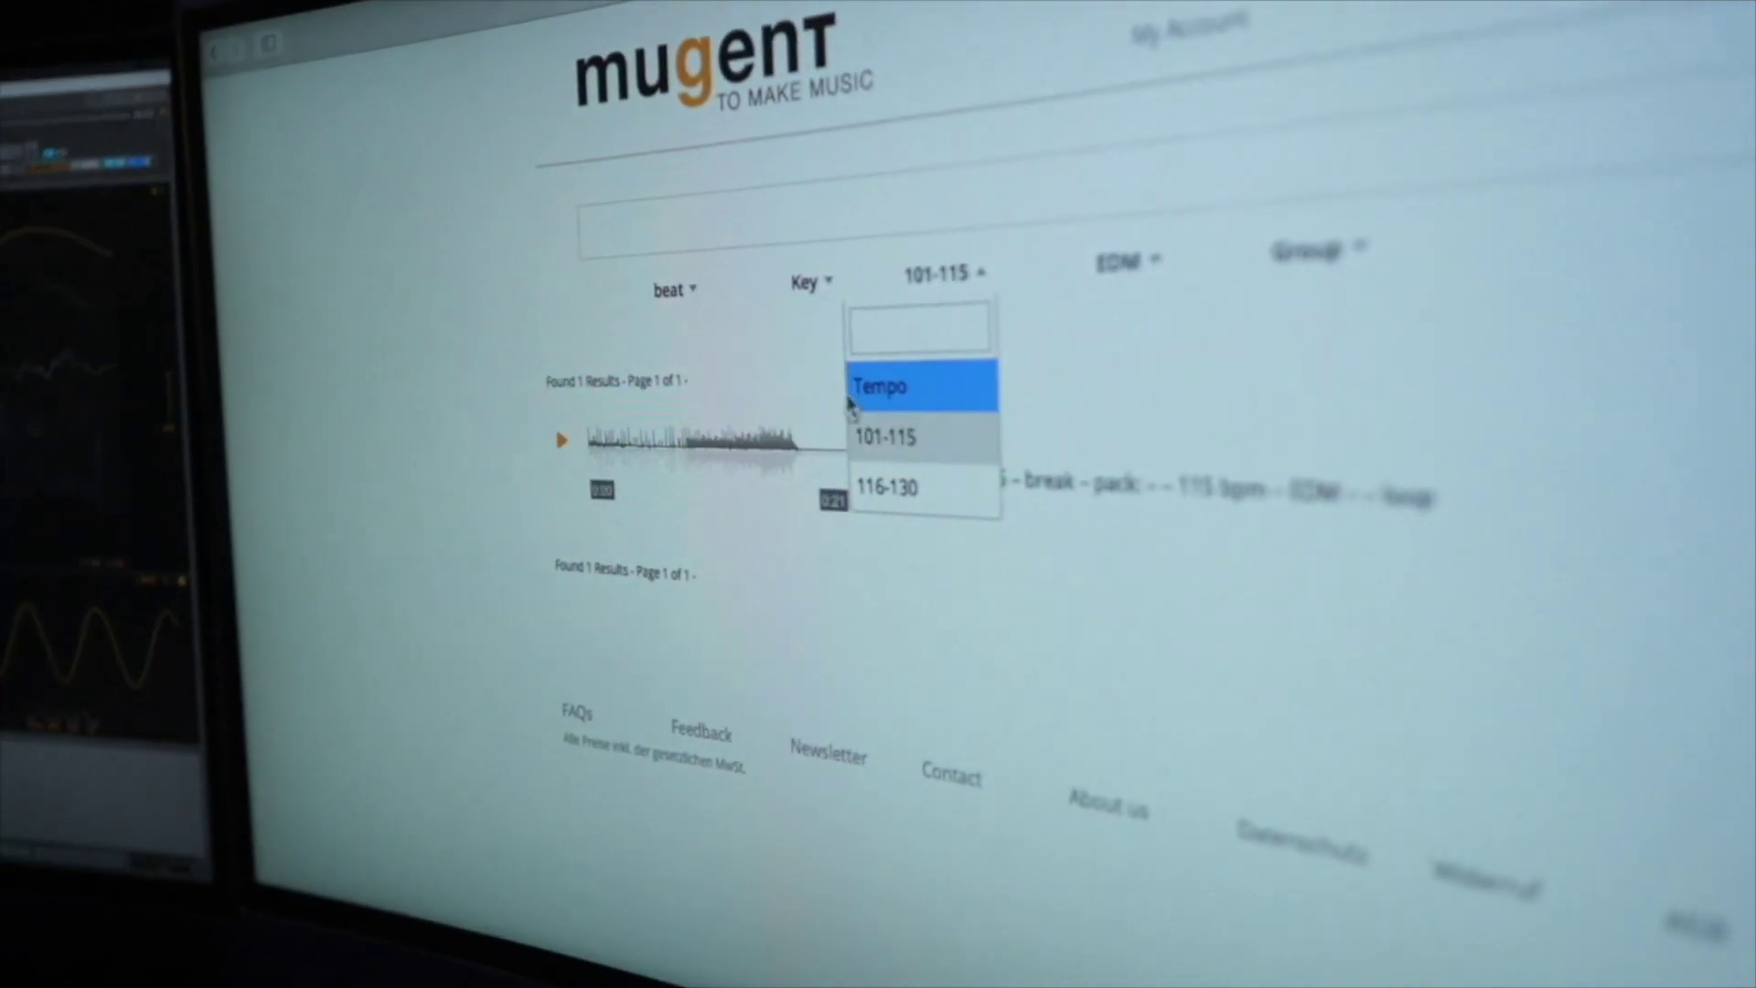
Reset the mugent tempo filter to Tempo and browse the instrument filter's options.
left_click(887, 401)
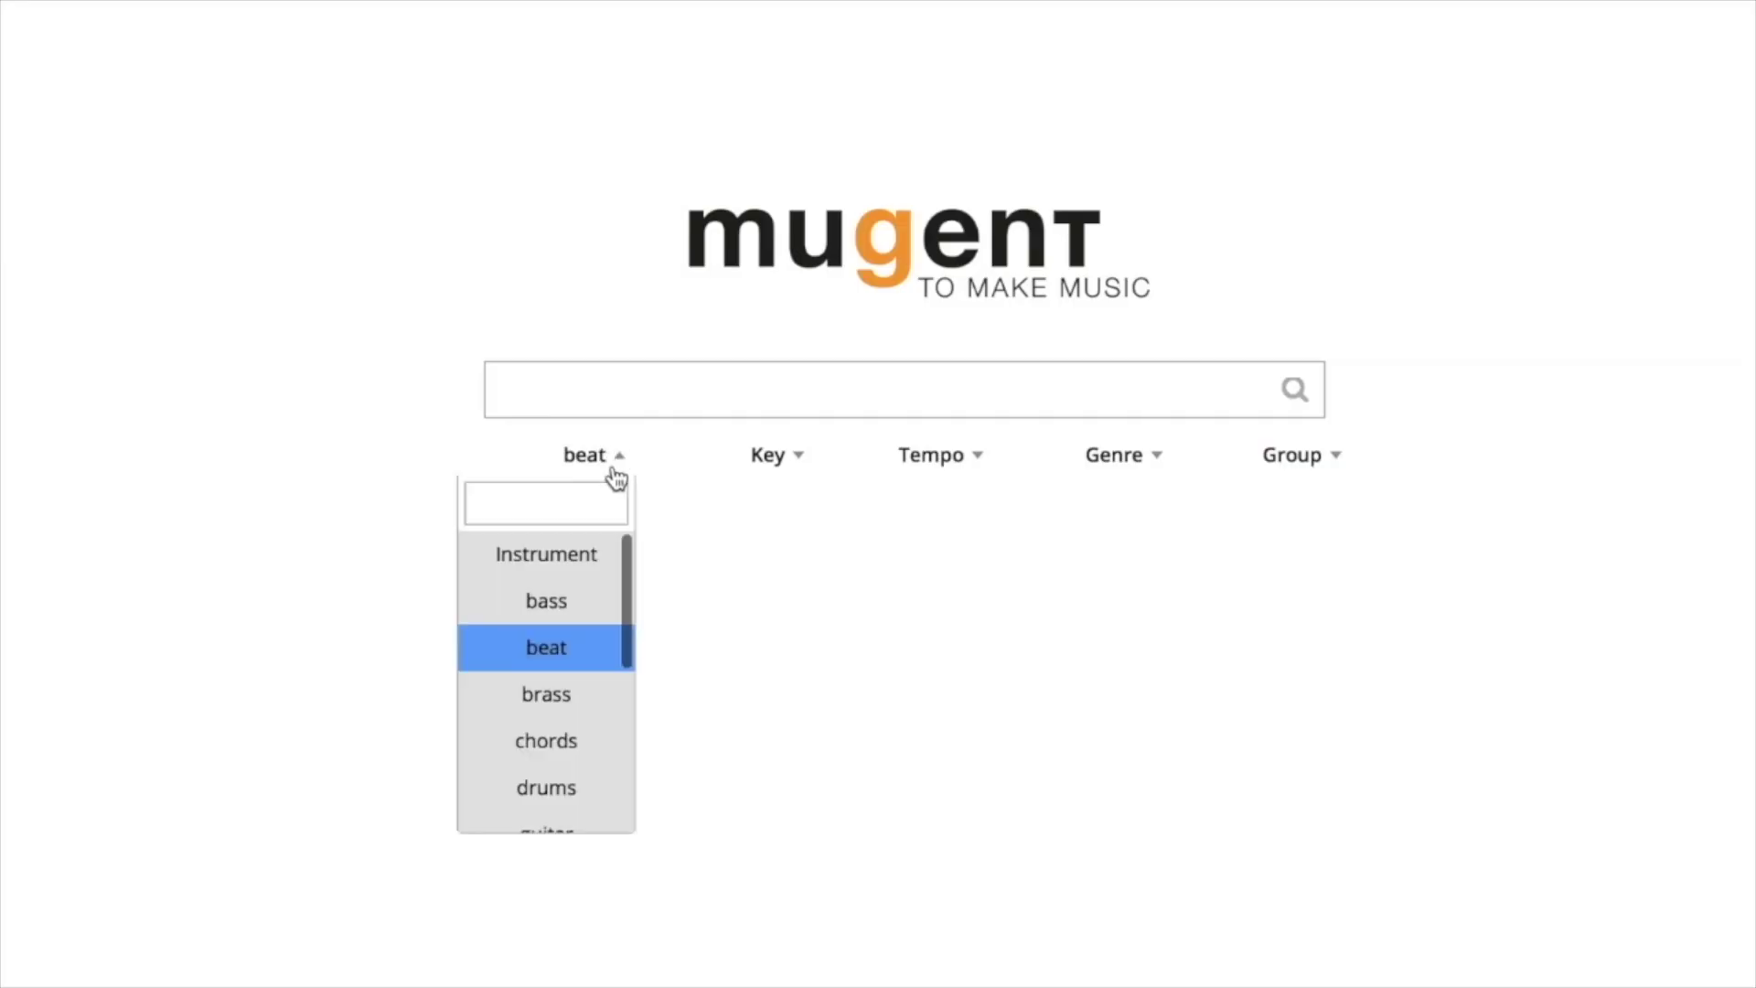
scroll(580, 578, "down", 4)
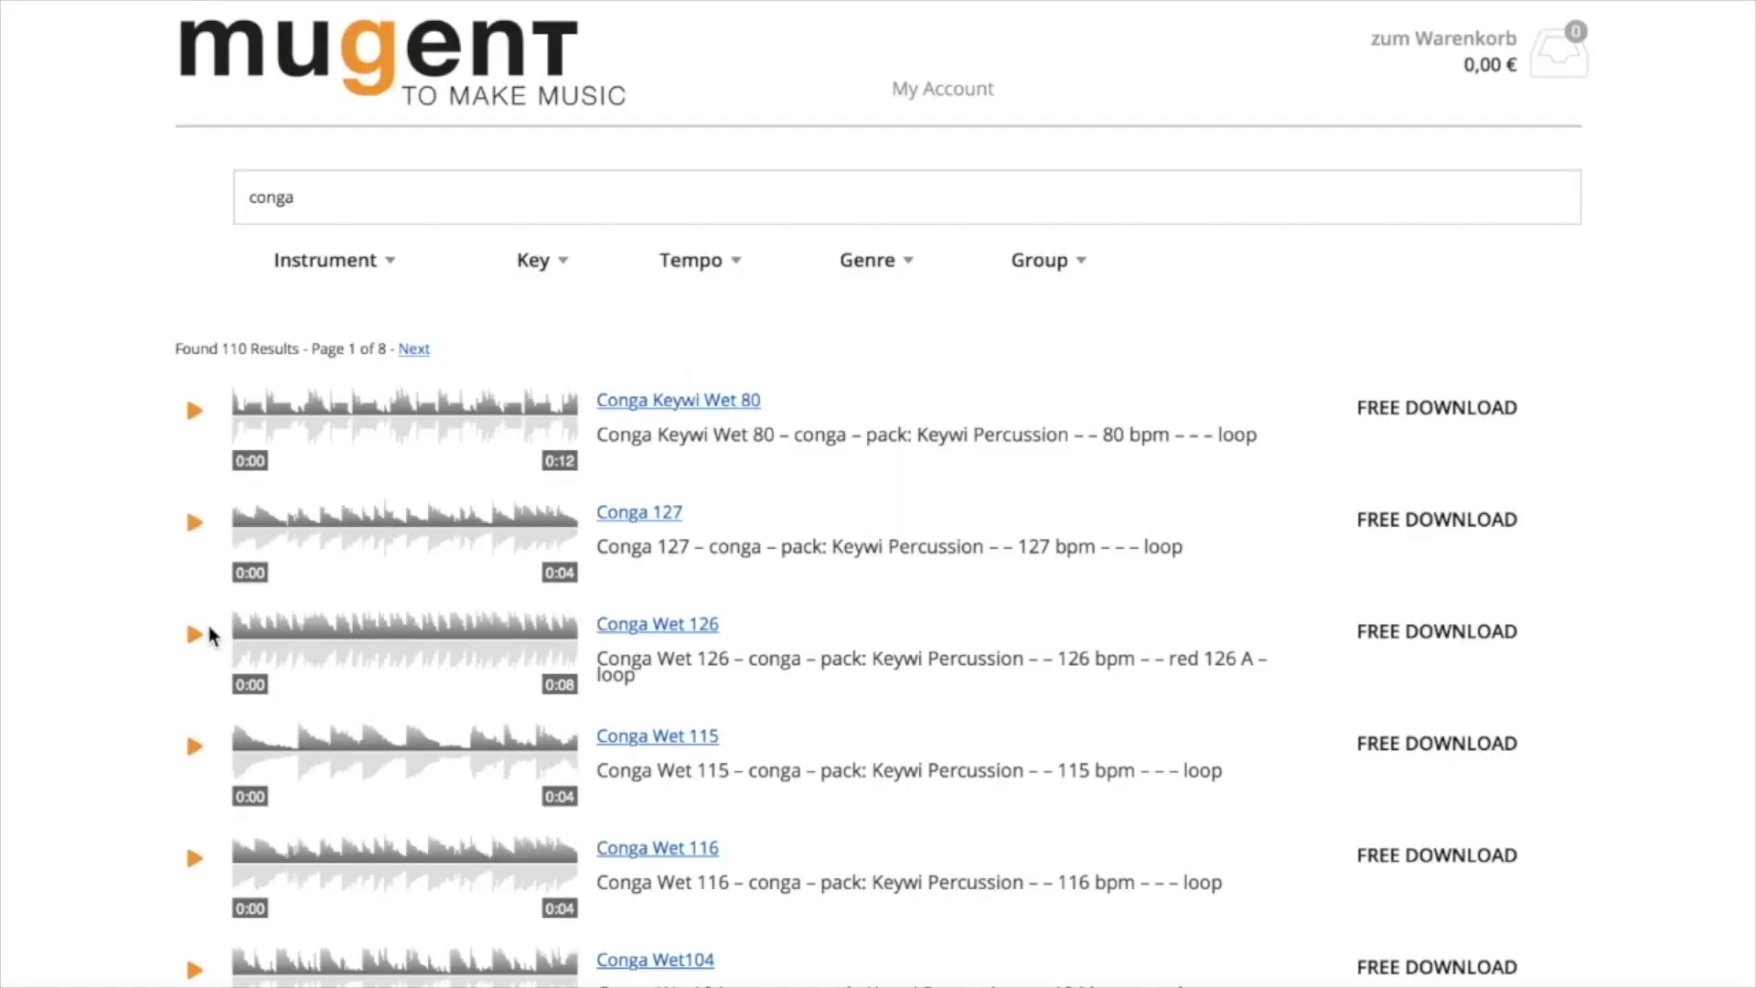
Preview the Conga Wet 126 loop and open the browser's download list.
left_click(198, 636)
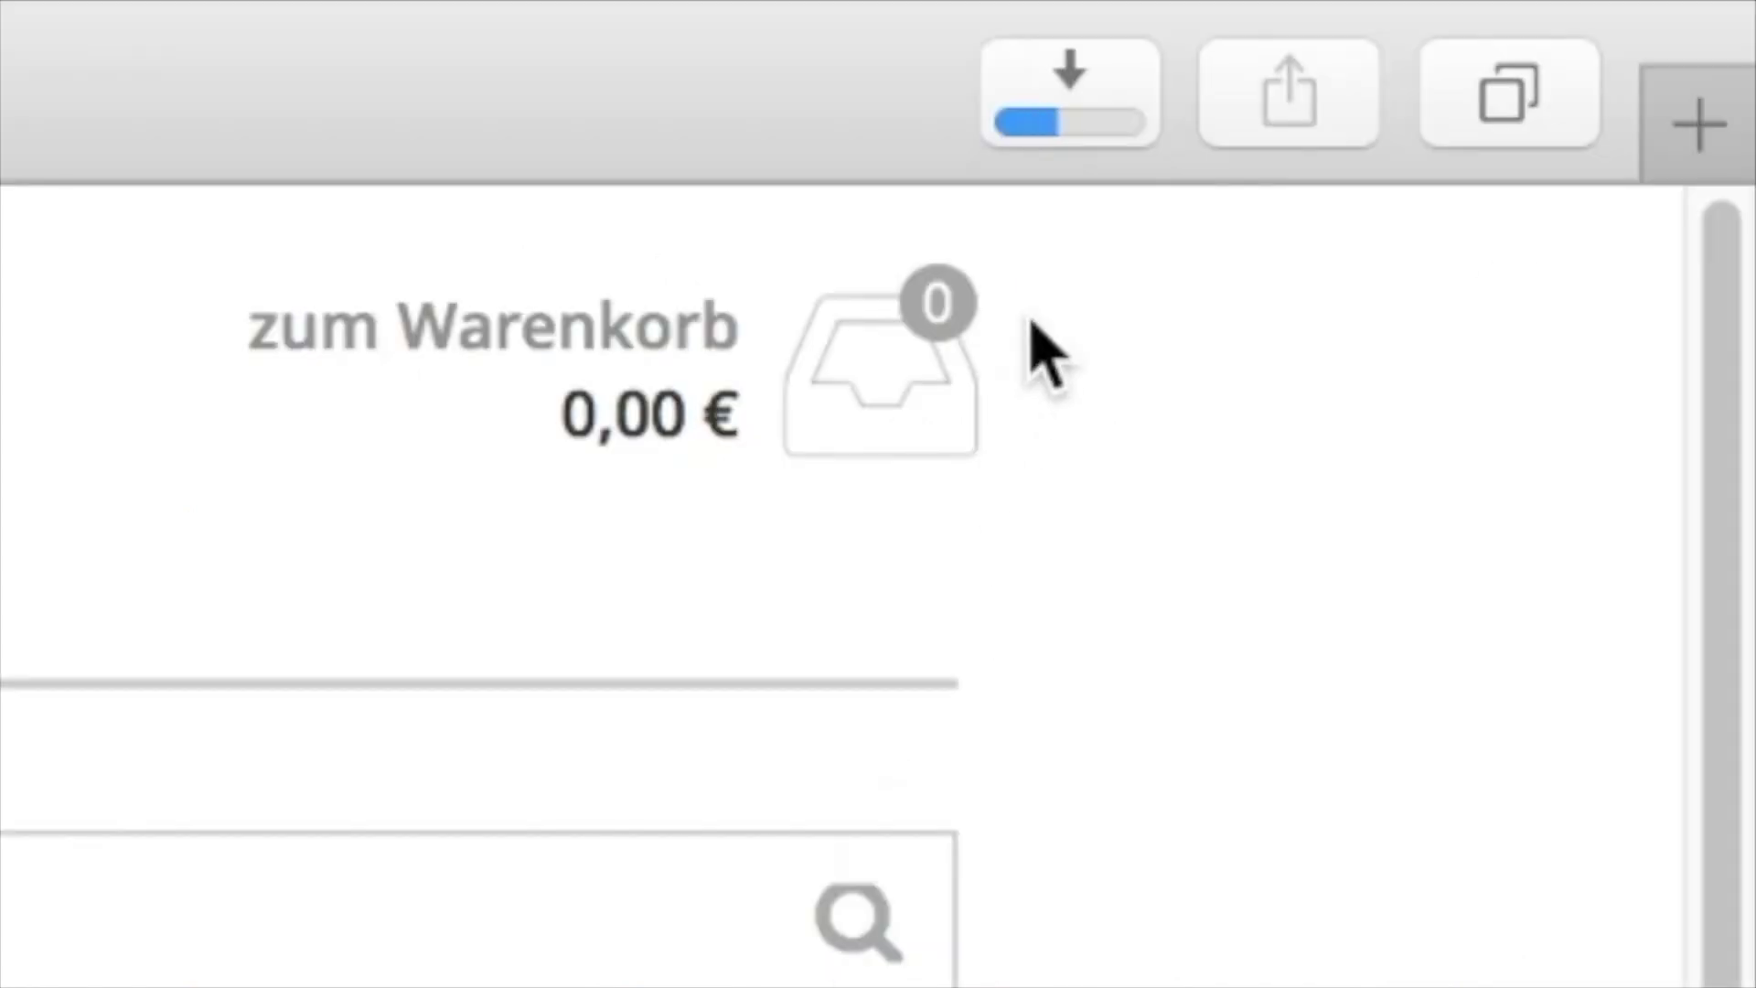
left_click(1079, 87)
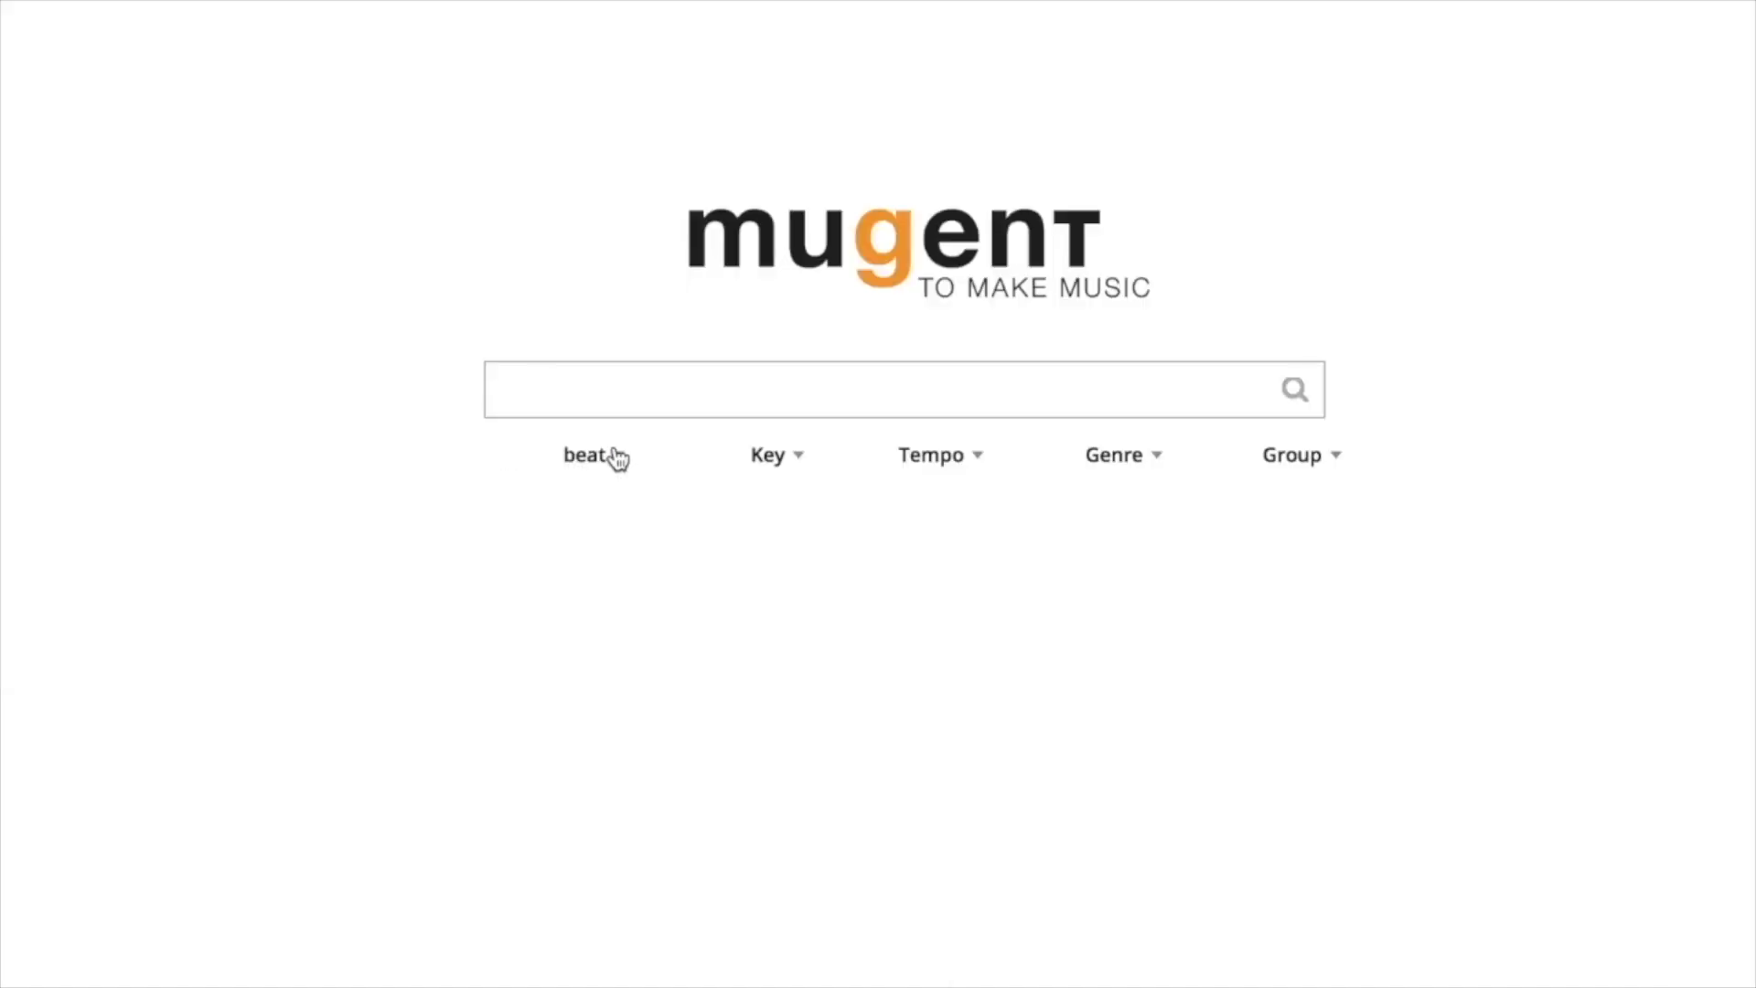
Filter the mugent sounds by the percussion instrument and preview the Bass Drum Hit F sample.
left_click(608, 456)
scroll(580, 576, "down", 1)
scroll(580, 580, "down", 5)
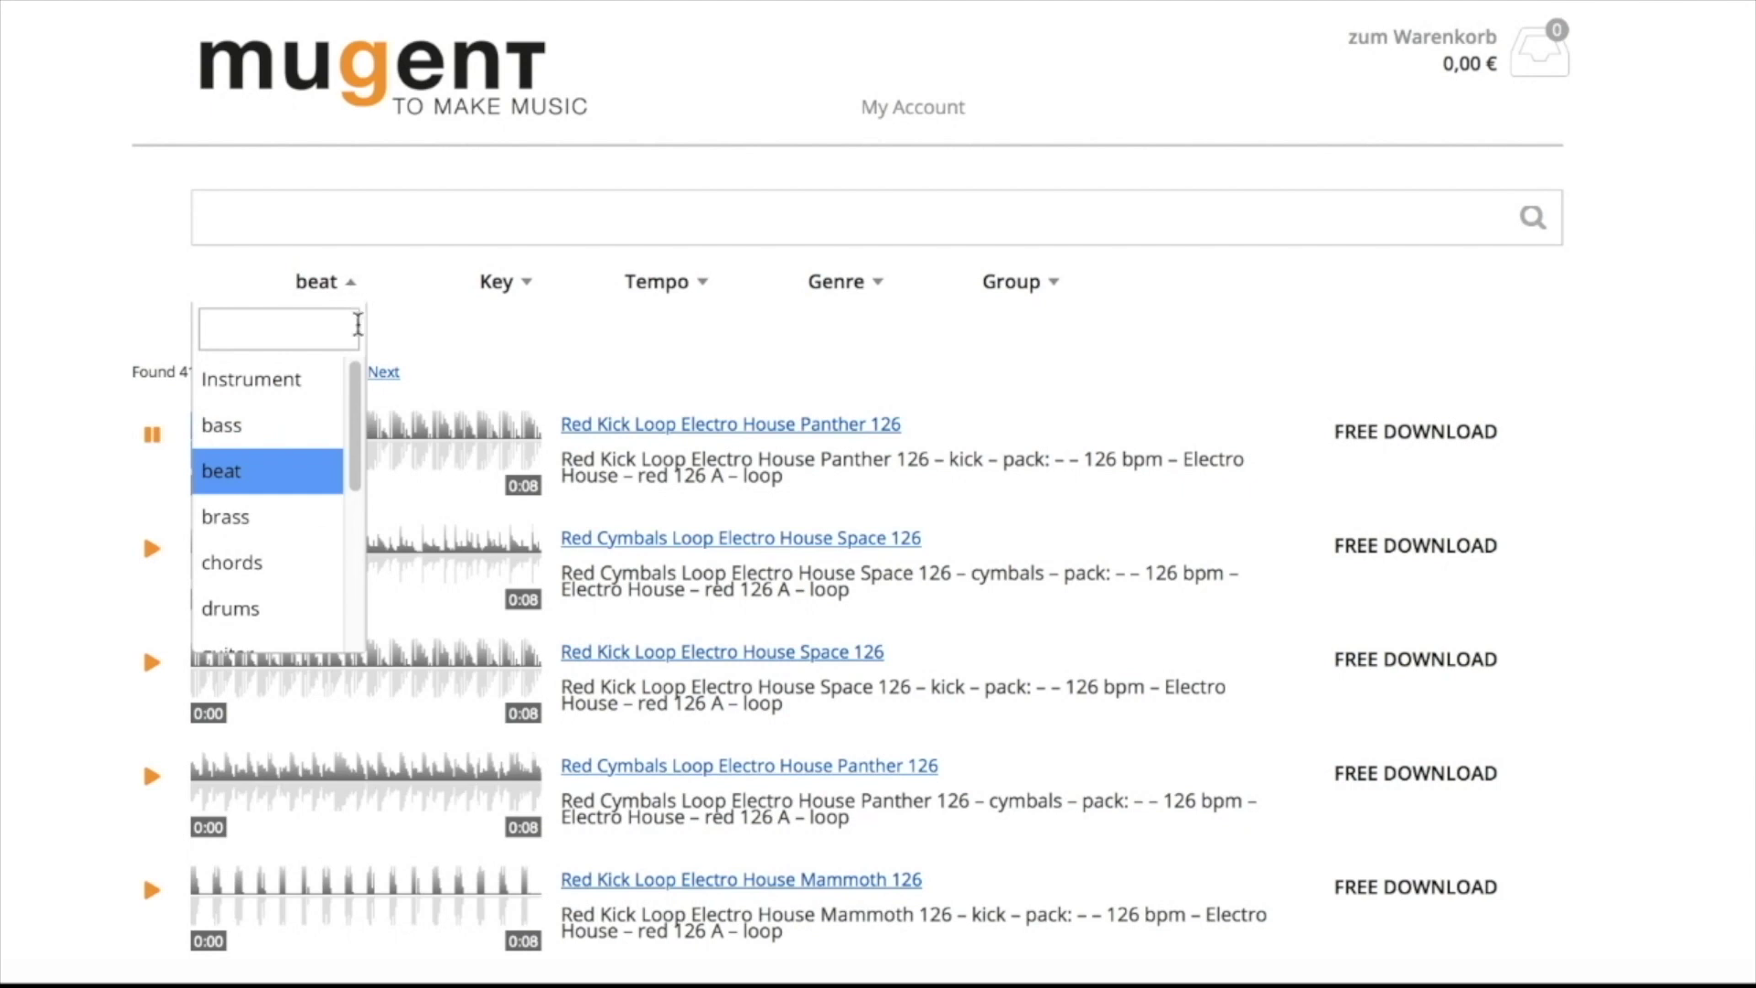
left_click(316, 563)
left_click(154, 778)
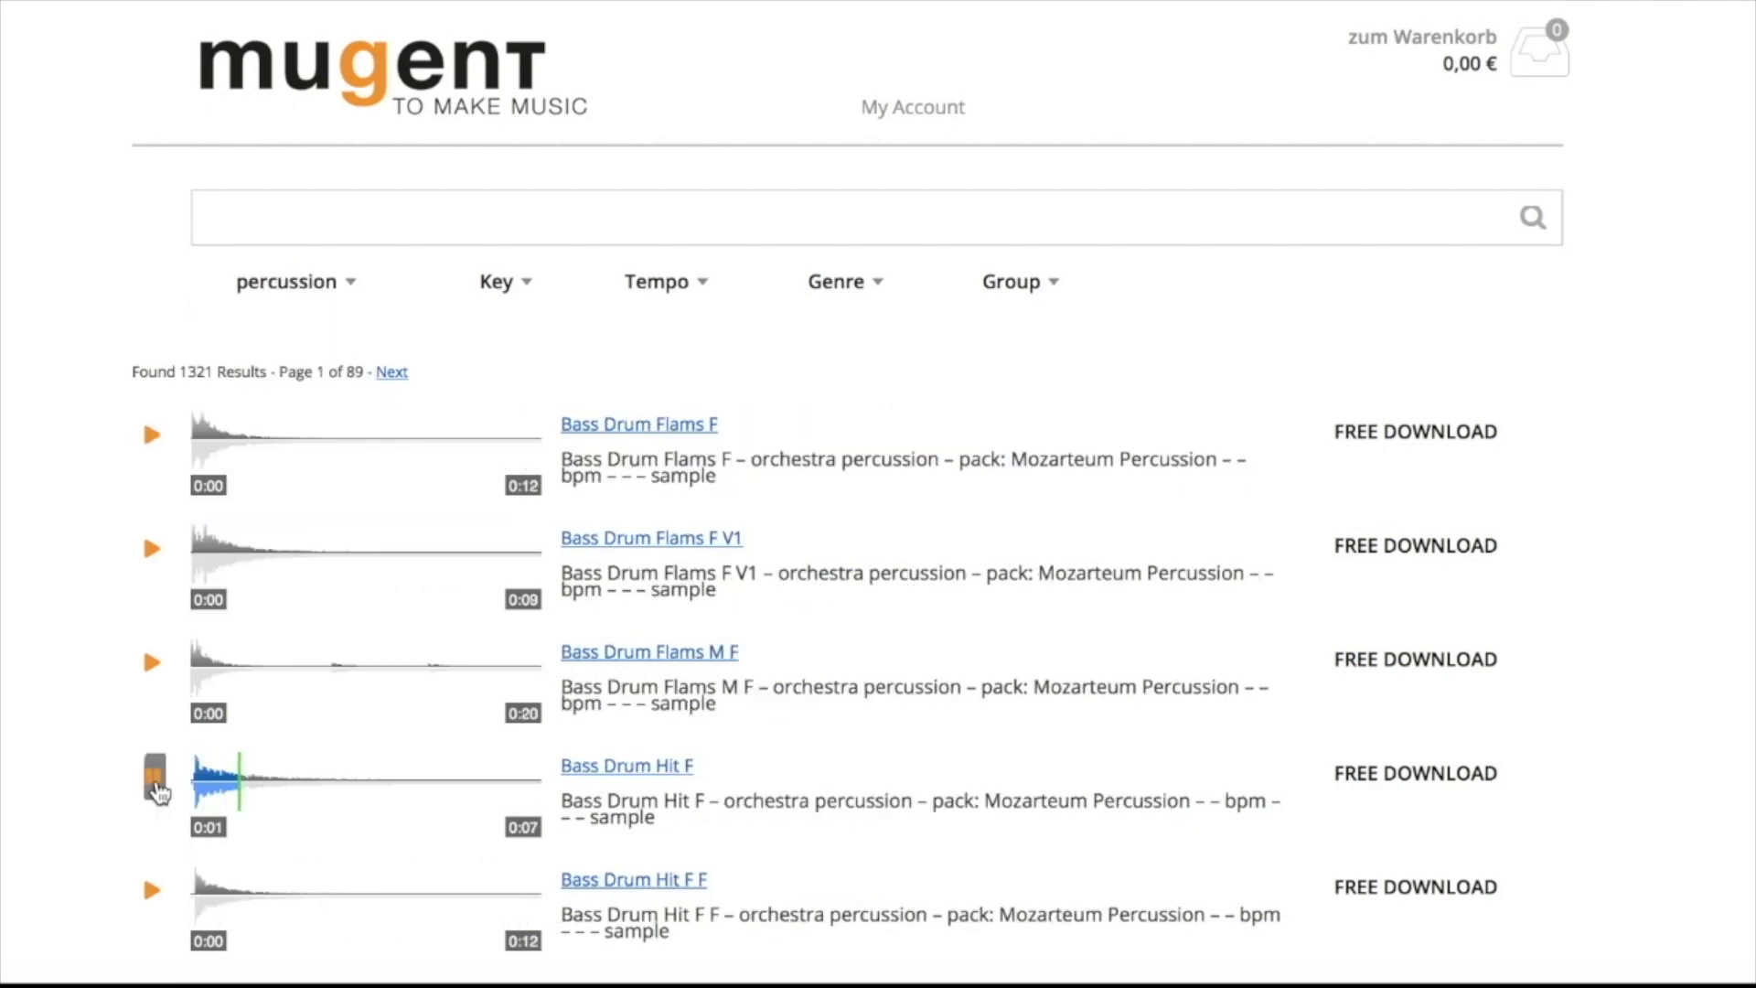